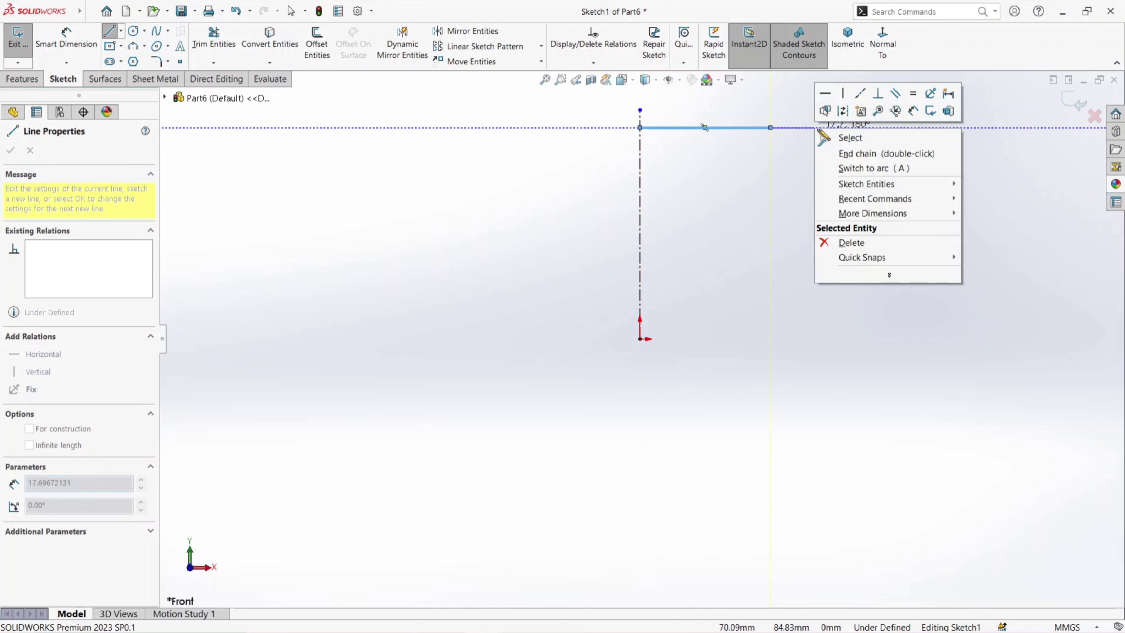
- End the top line and sketch a horizontal base line about 23 mm long from the origin
{"action": "left_click", "coordinate": [839, 136]}
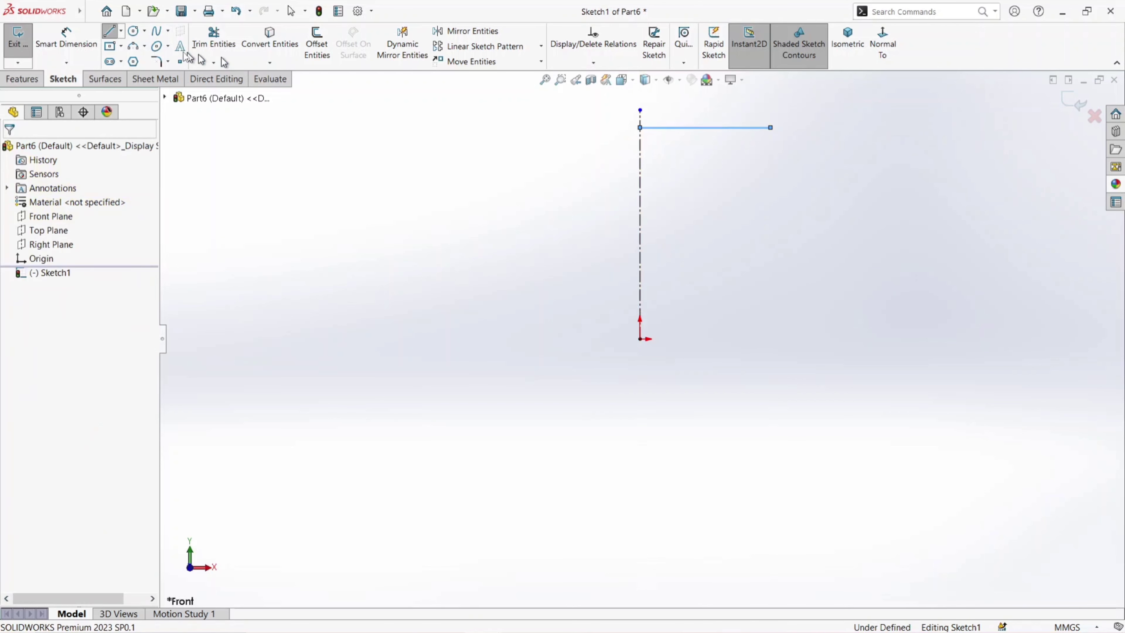
{"action": "left_click", "coordinate": [110, 34]}
{"action": "left_click", "coordinate": [641, 339]}
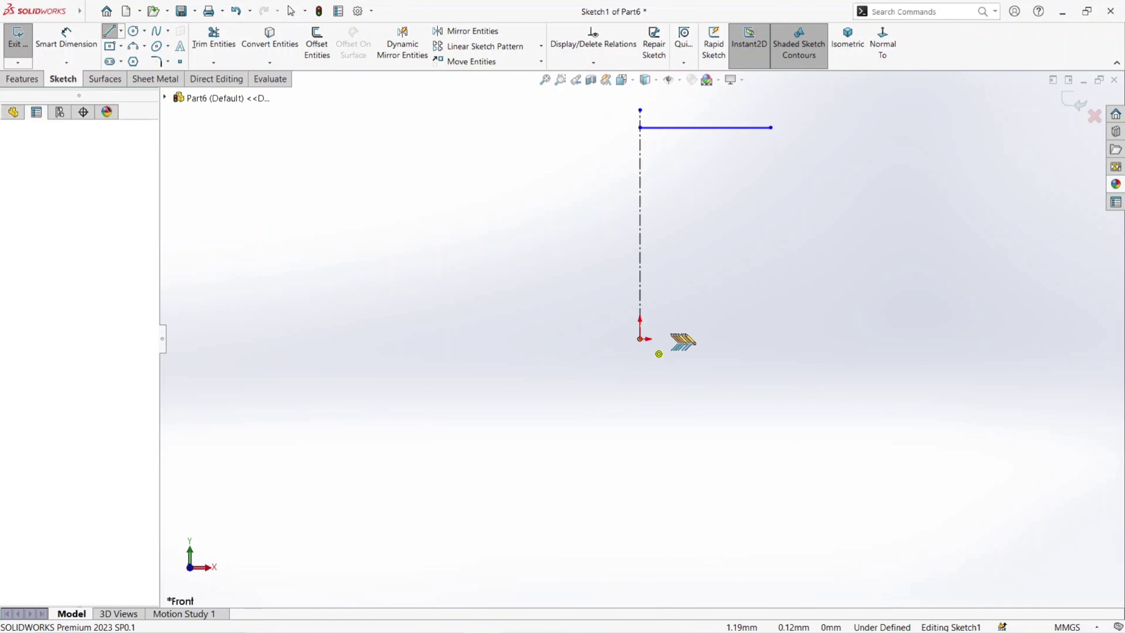
{"action": "left_click", "coordinate": [699, 339]}
{"action": "right_click", "coordinate": [753, 289]}
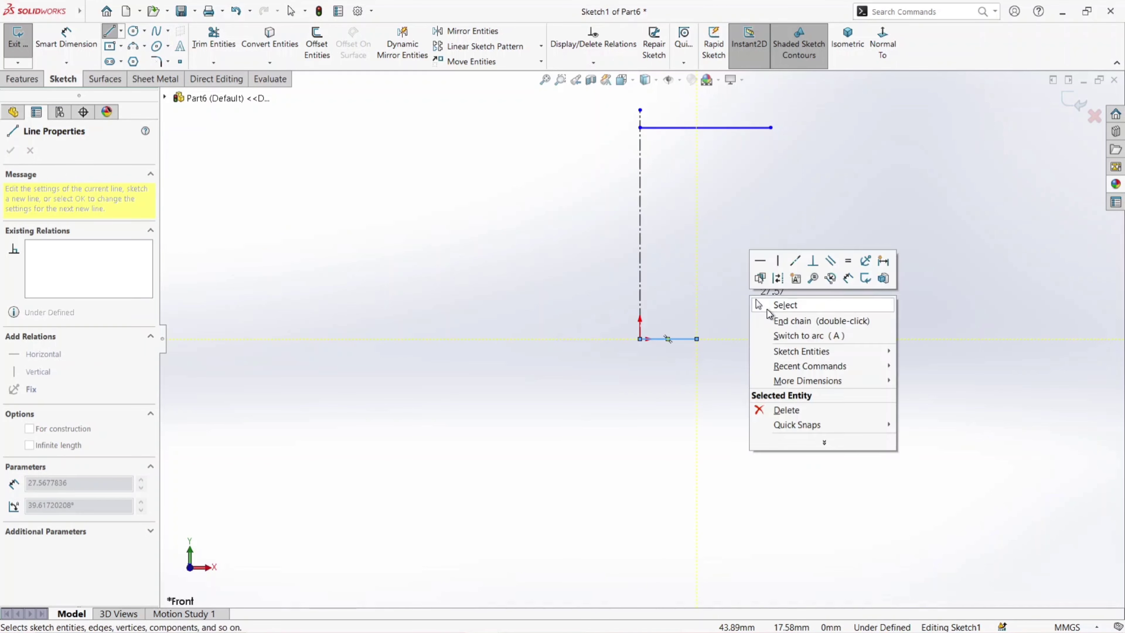
{"action": "left_click", "coordinate": [768, 319]}
- Sketch a short two-point spline sloping down and outward from the outer end of the base line
{"action": "left_click", "coordinate": [109, 31]}
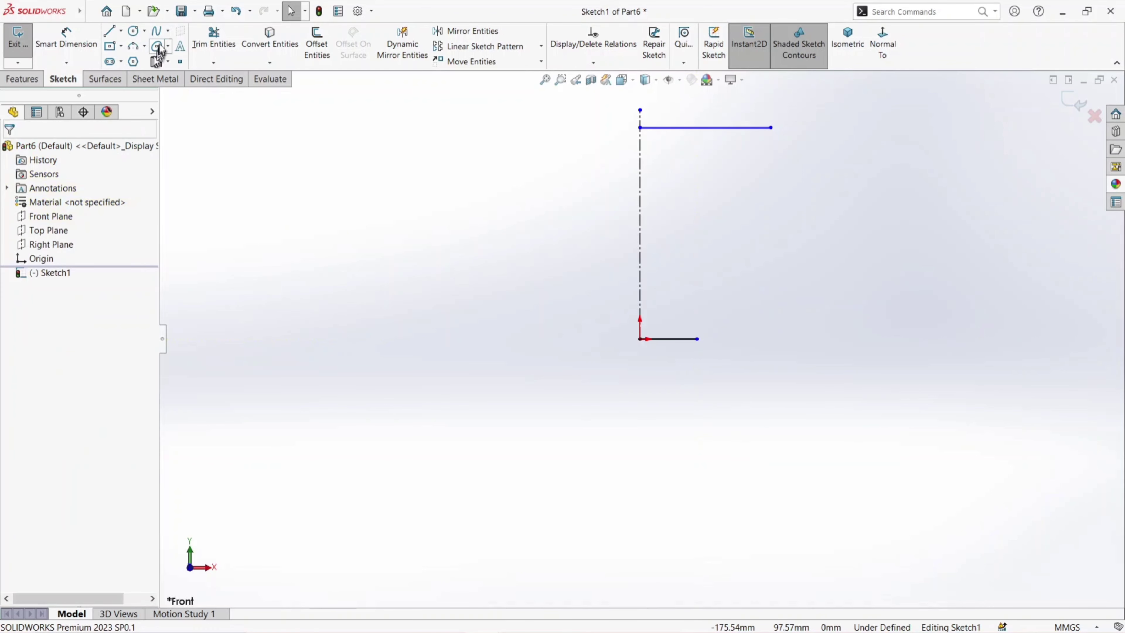
{"action": "scroll", "coordinate": [736, 350], "scroll_direction": "down", "scroll_amount": 3}
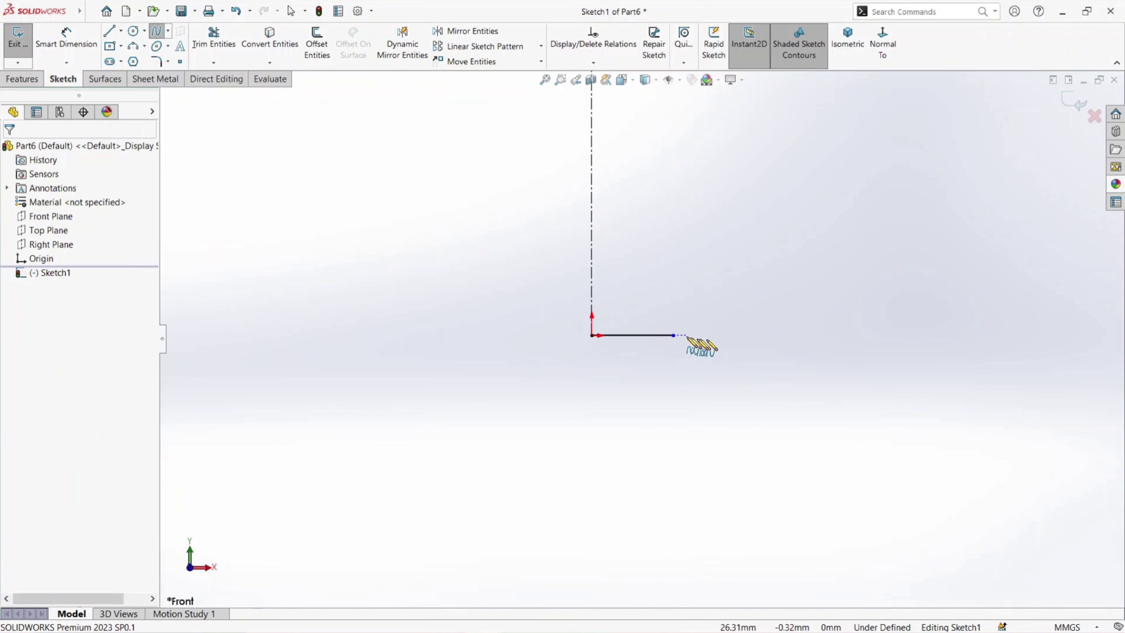
{"action": "left_click", "coordinate": [674, 337]}
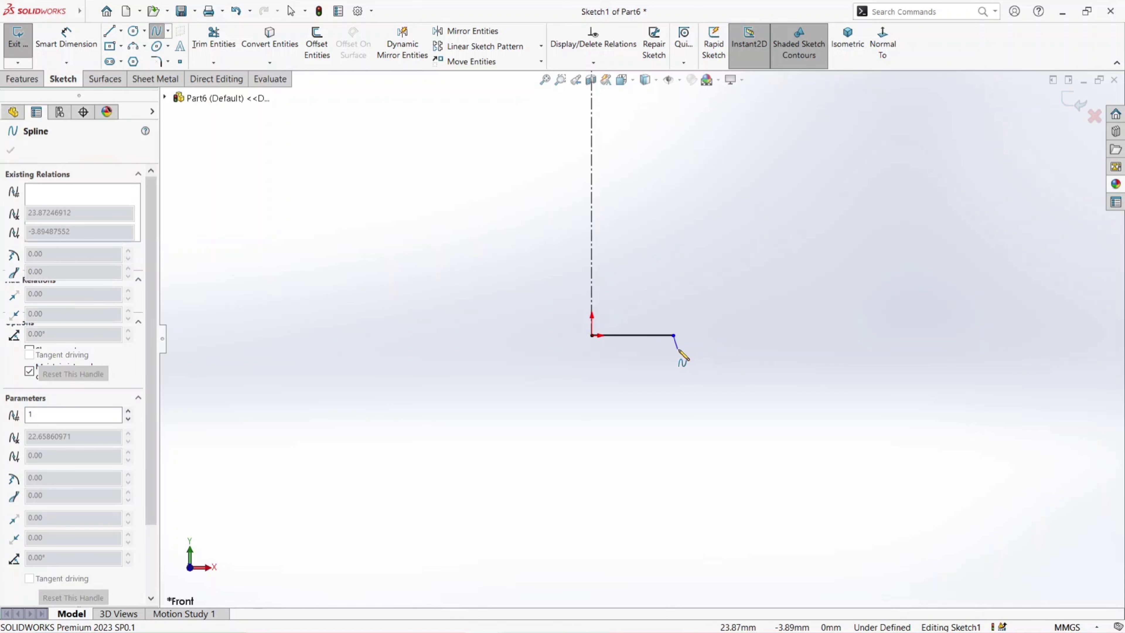
{"action": "right_click", "coordinate": [691, 341]}
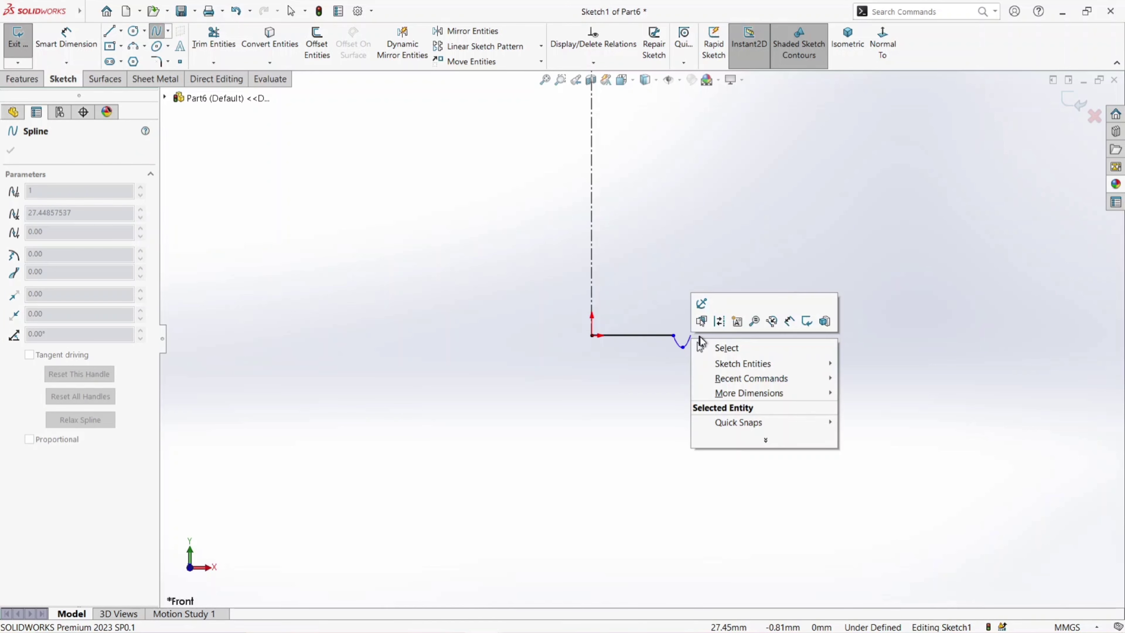
{"action": "left_click", "coordinate": [714, 349]}
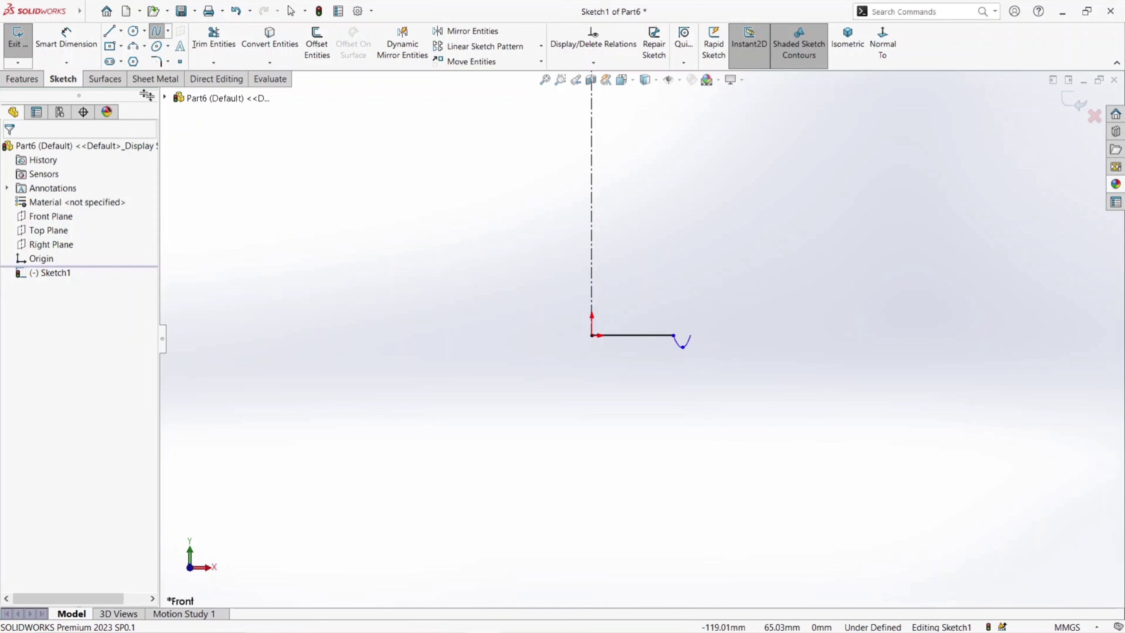
- Sketch a horizontal line about 5 mm long outward from the lower end of the short spline
{"action": "left_click", "coordinate": [112, 37]}
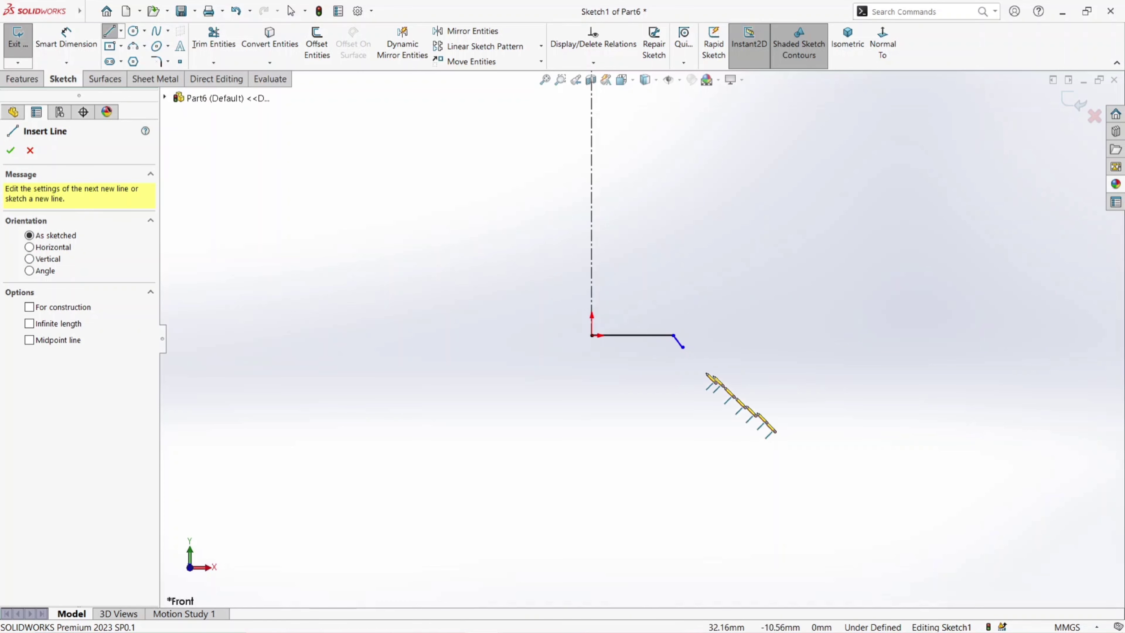
{"action": "left_click", "coordinate": [683, 347]}
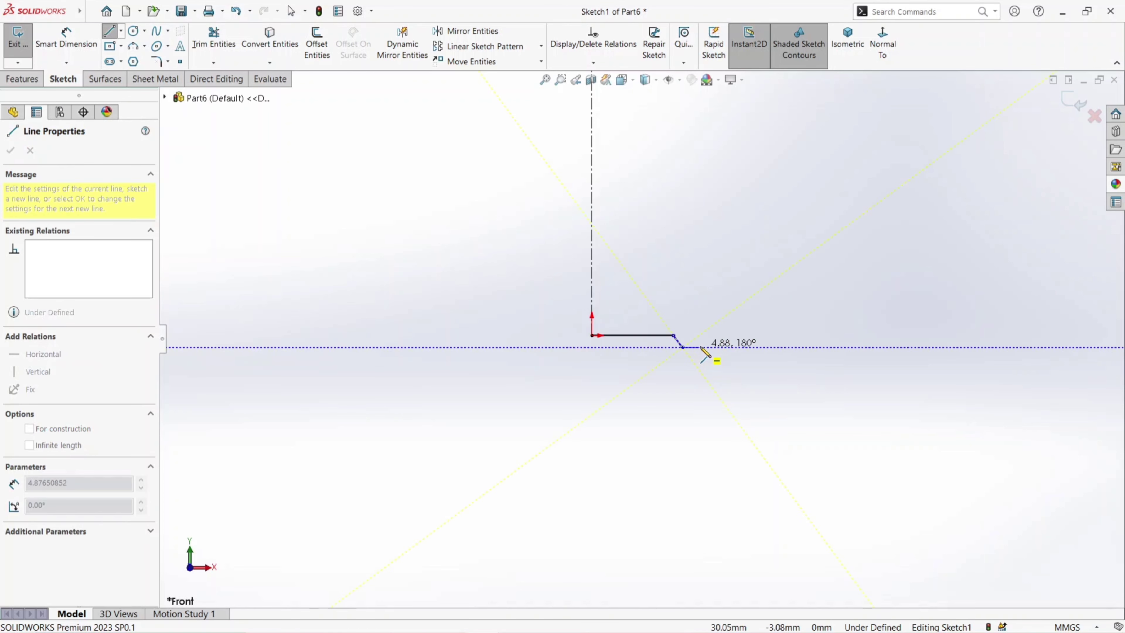
{"action": "left_click", "coordinate": [700, 347]}
{"action": "right_click", "coordinate": [732, 325]}
{"action": "left_click", "coordinate": [759, 336]}
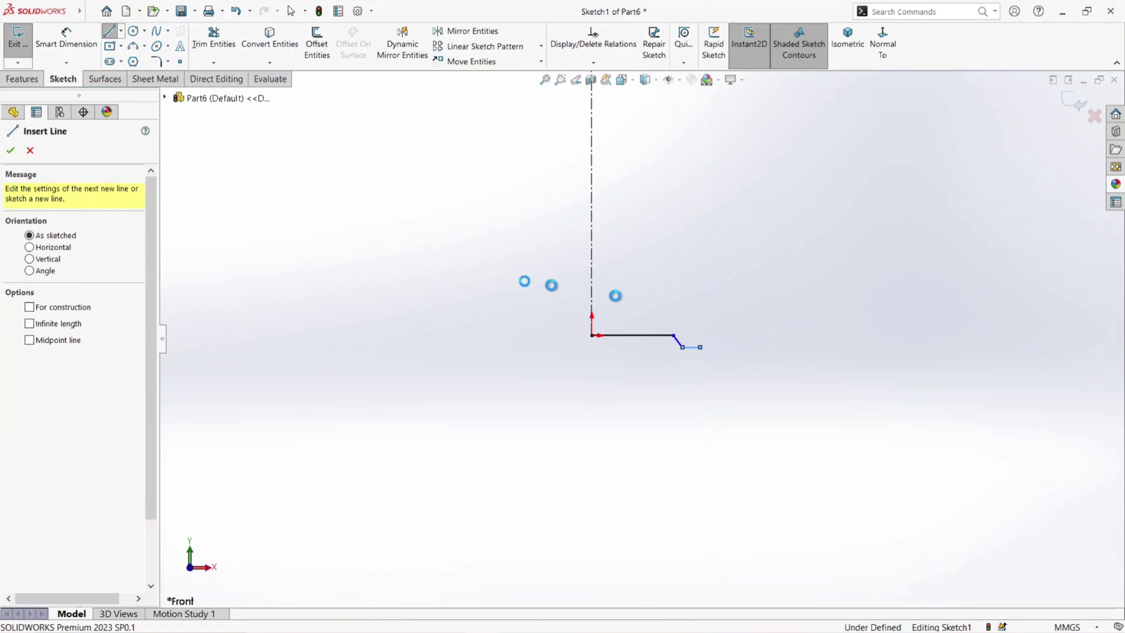
- Draw an outward-bulging 3-point arc of about 111 mm radius from the top line's outer end to the short foot line's outer end
{"action": "left_click", "coordinate": [139, 48]}
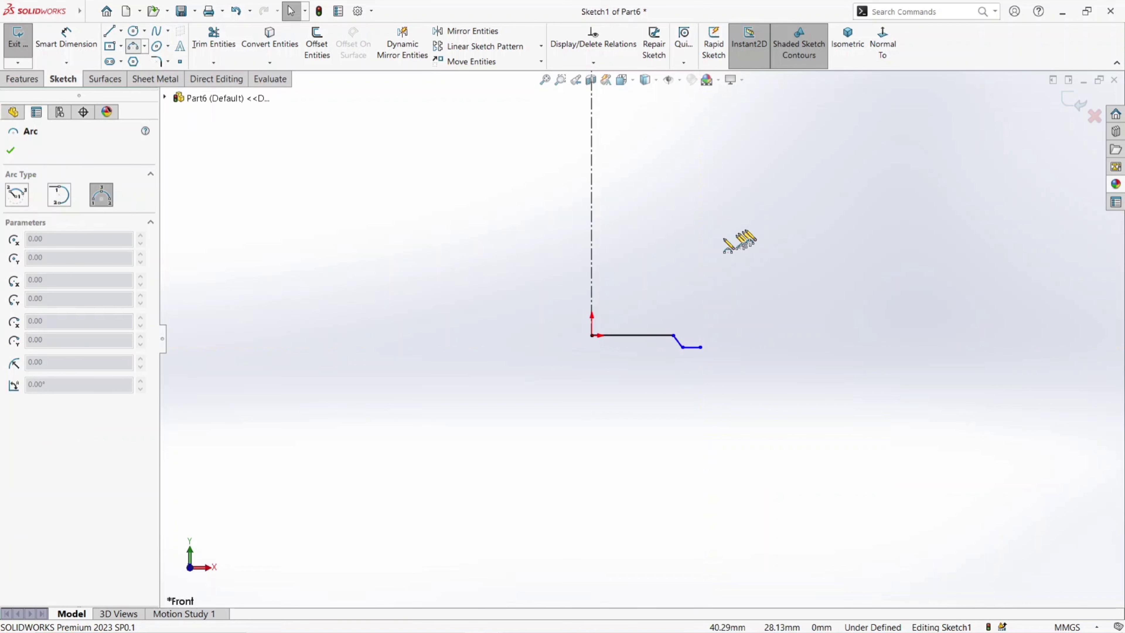
{"action": "scroll", "coordinate": [754, 215], "scroll_direction": "up", "scroll_amount": 3}
{"action": "scroll", "coordinate": [731, 195], "scroll_direction": "down", "scroll_amount": 2}
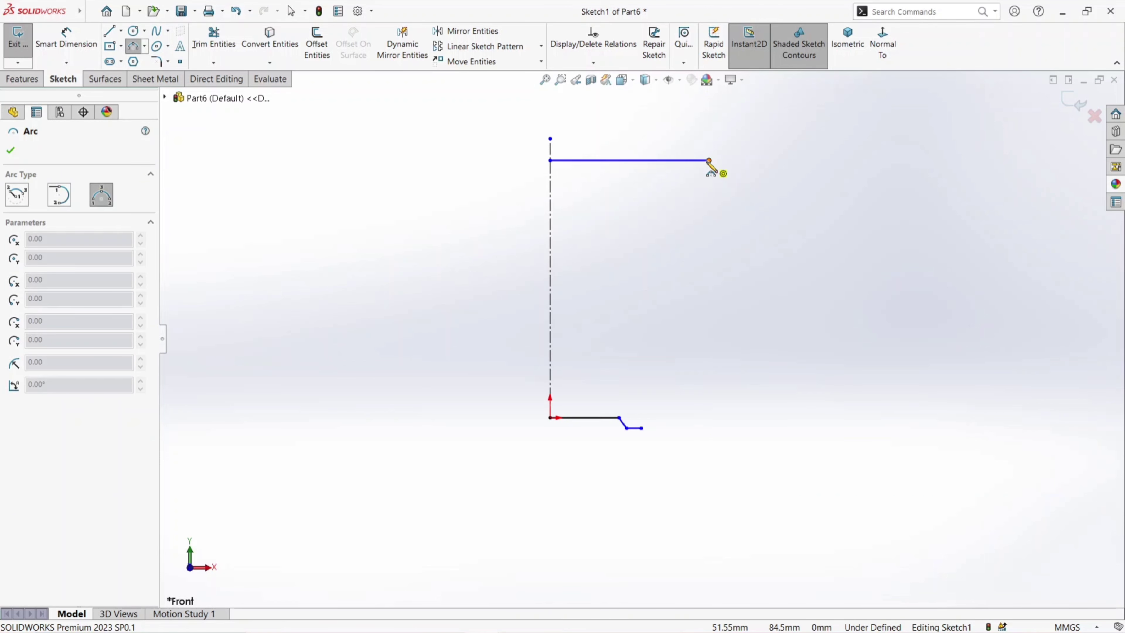
{"action": "left_click", "coordinate": [709, 161]}
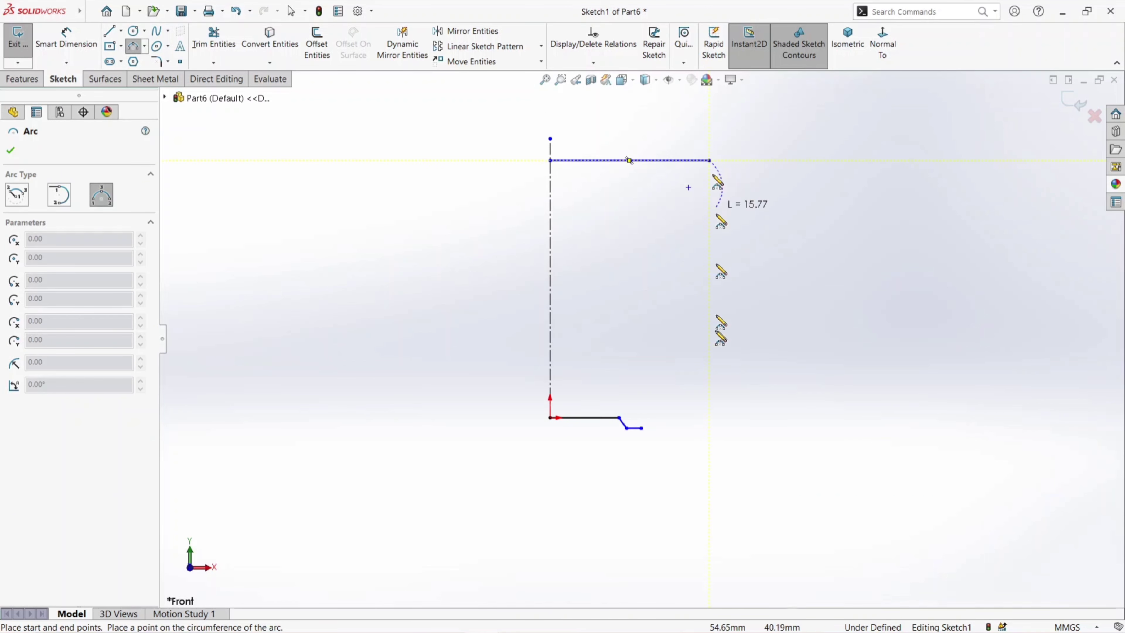
{"action": "left_click", "coordinate": [641, 428]}
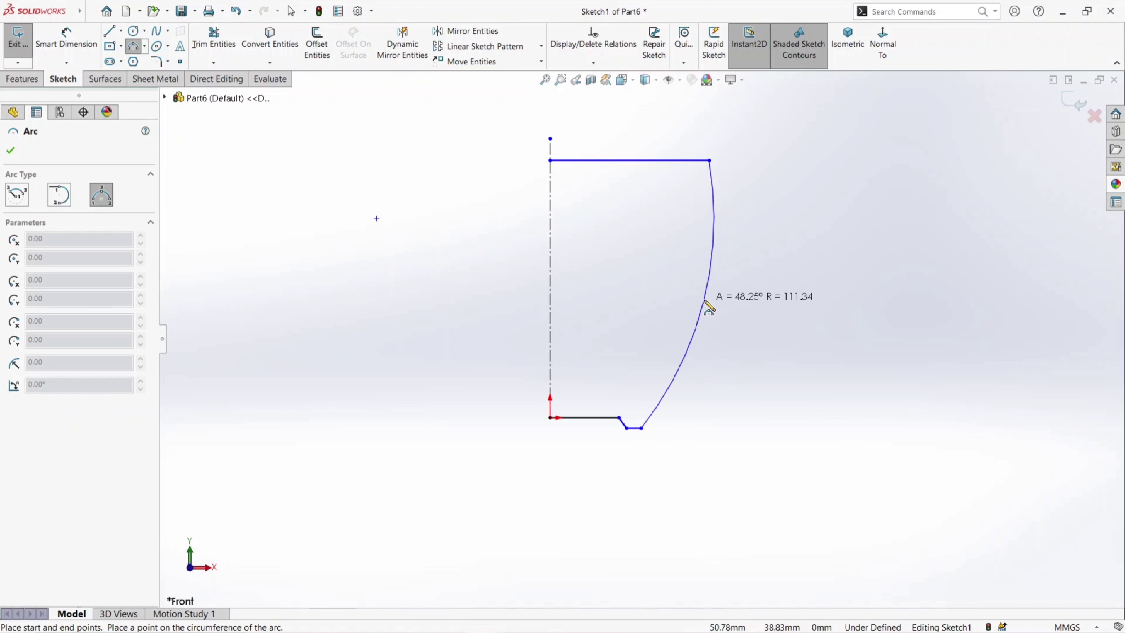
{"action": "left_click", "coordinate": [704, 303]}
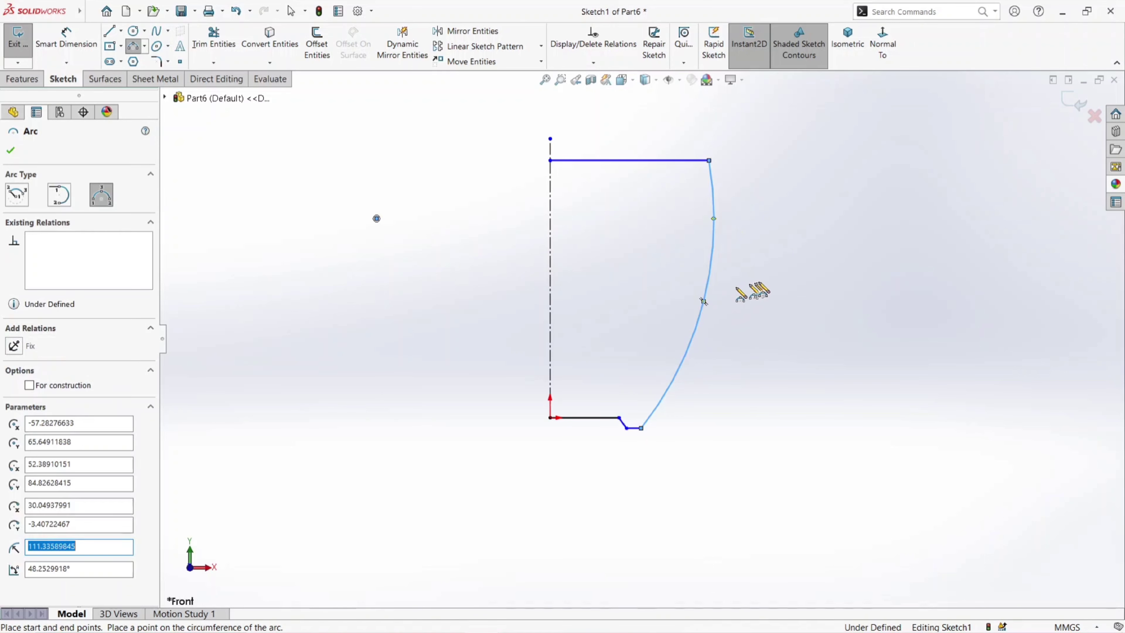
{"action": "left_click", "coordinate": [11, 153]}
- Dimension the top horizontal line to 92 mm
{"action": "left_click", "coordinate": [67, 43]}
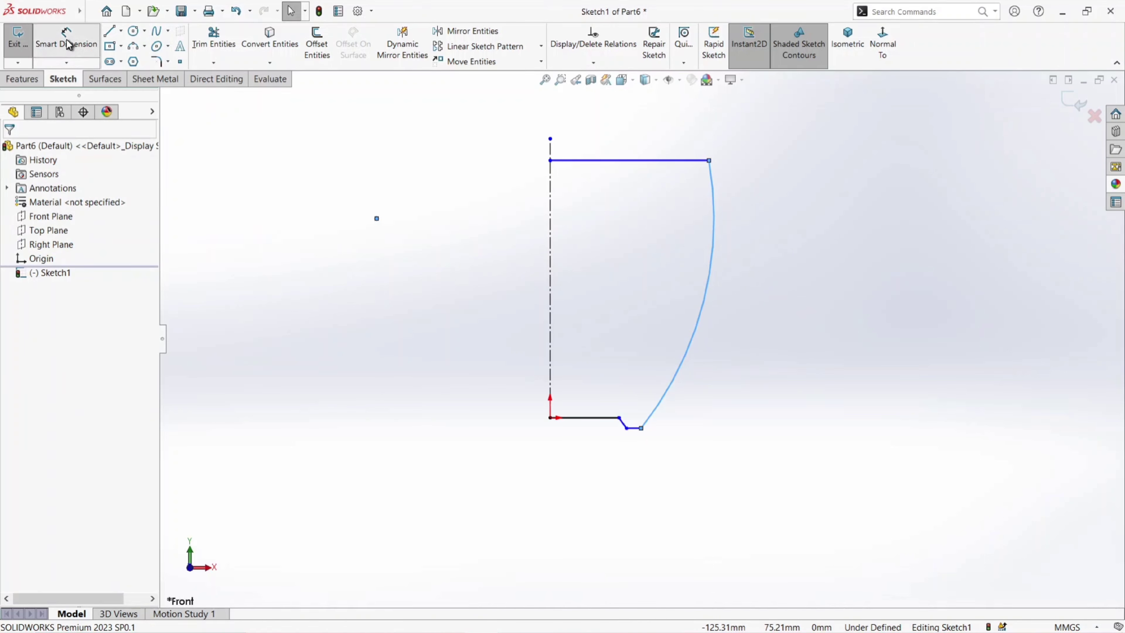
{"action": "left_click", "coordinate": [640, 162]}
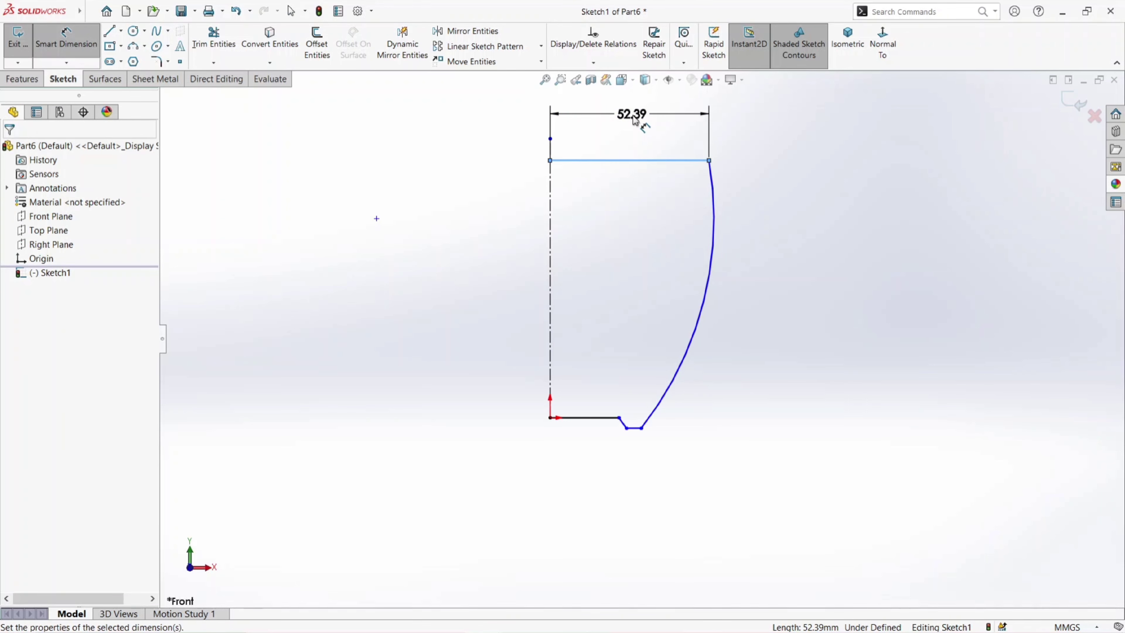
{"action": "left_click", "coordinate": [635, 120]}
{"action": "type", "text": "92"}
{"action": "key", "text": "Return"}
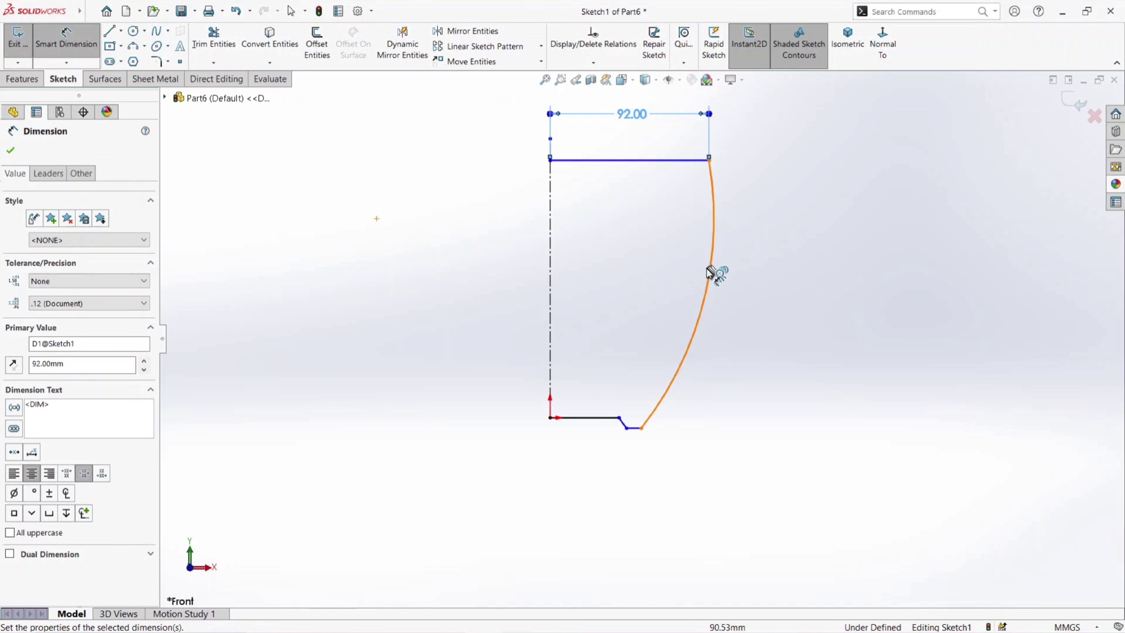
- Dimension the short horizontal foot line to 4 mm
{"action": "left_click", "coordinate": [634, 442]}
{"action": "left_click", "coordinate": [635, 471]}
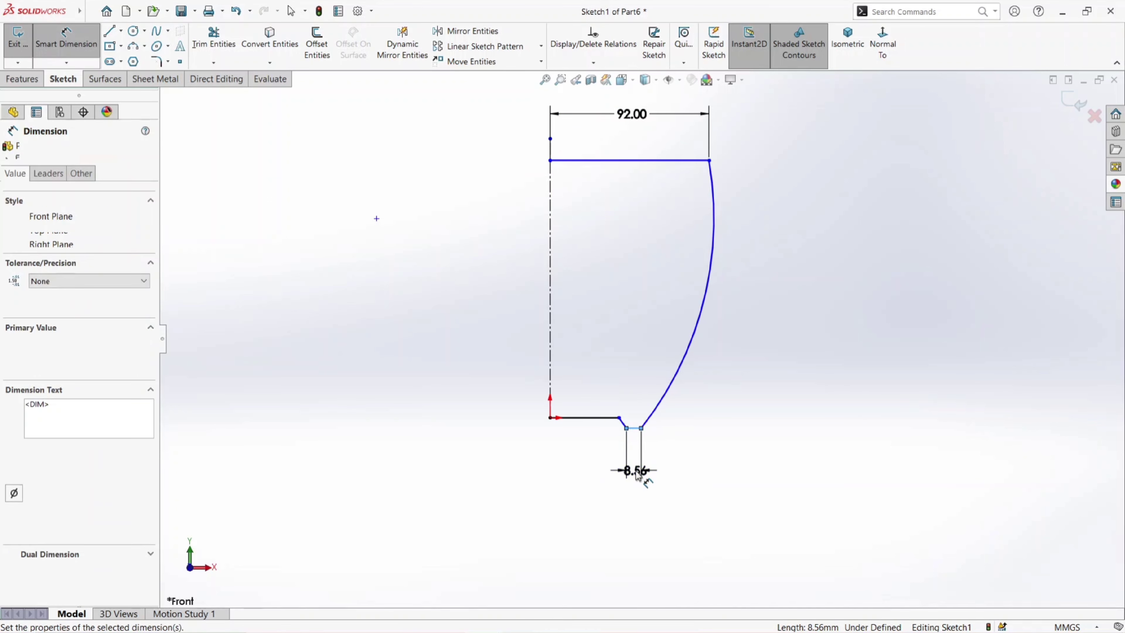
{"action": "key", "text": "Return"}
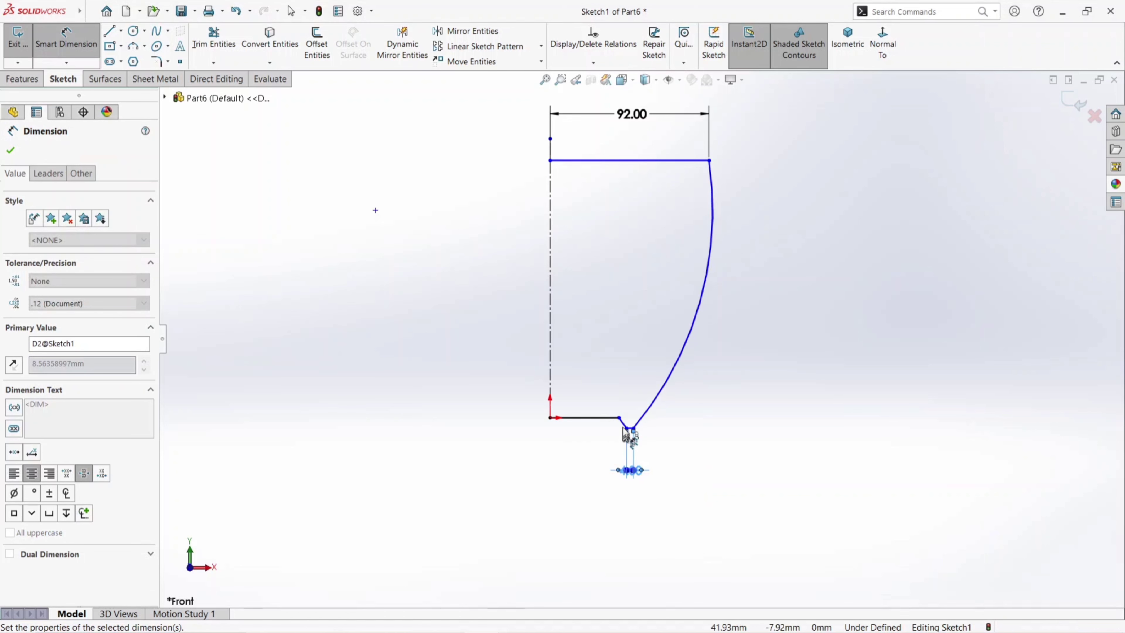
- Dimension the horizontal distance between the two ends of the short sloped segment to 4 mm
{"action": "scroll", "coordinate": [623, 427], "scroll_direction": "down", "scroll_amount": 4}
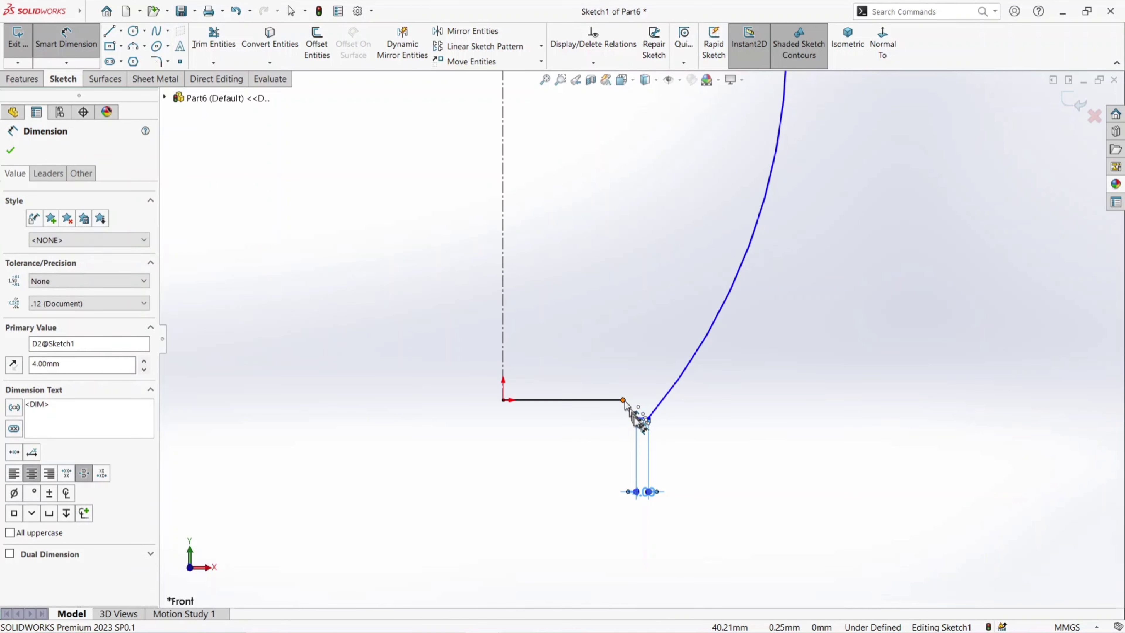
{"action": "left_click", "coordinate": [636, 419]}
{"action": "left_click", "coordinate": [638, 422]}
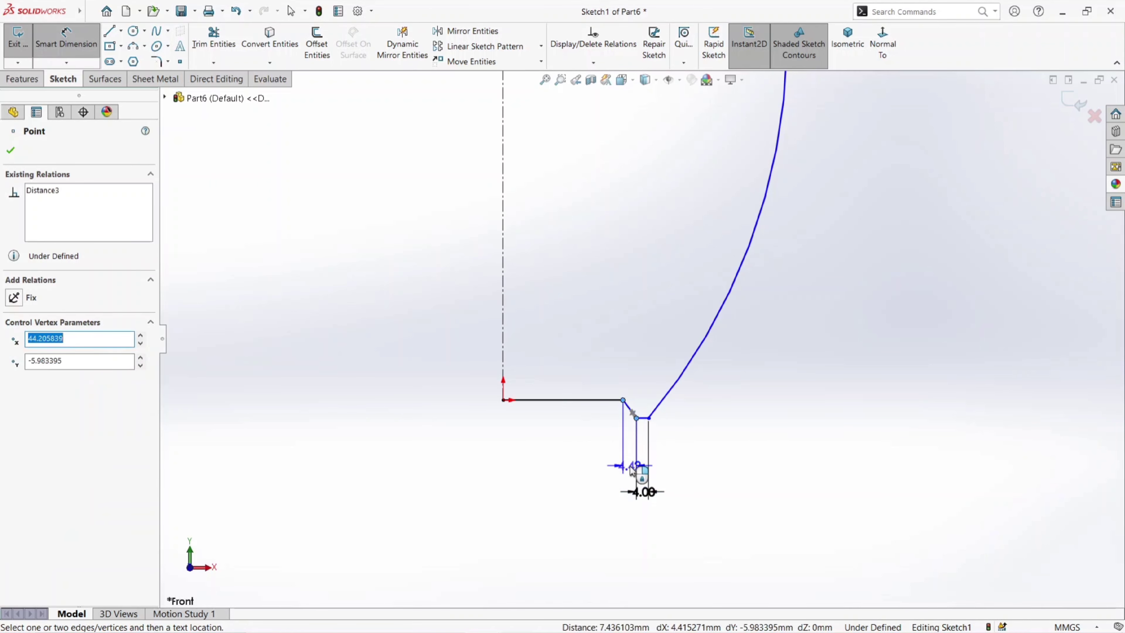
{"action": "left_click", "coordinate": [632, 470]}
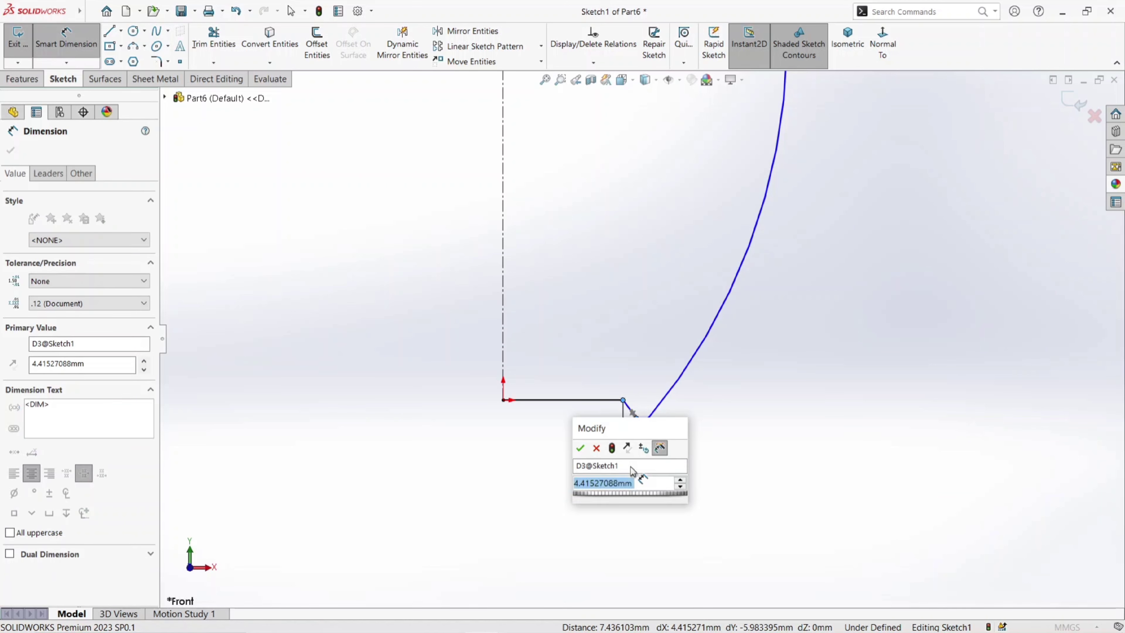
{"action": "key", "text": "Escape"}
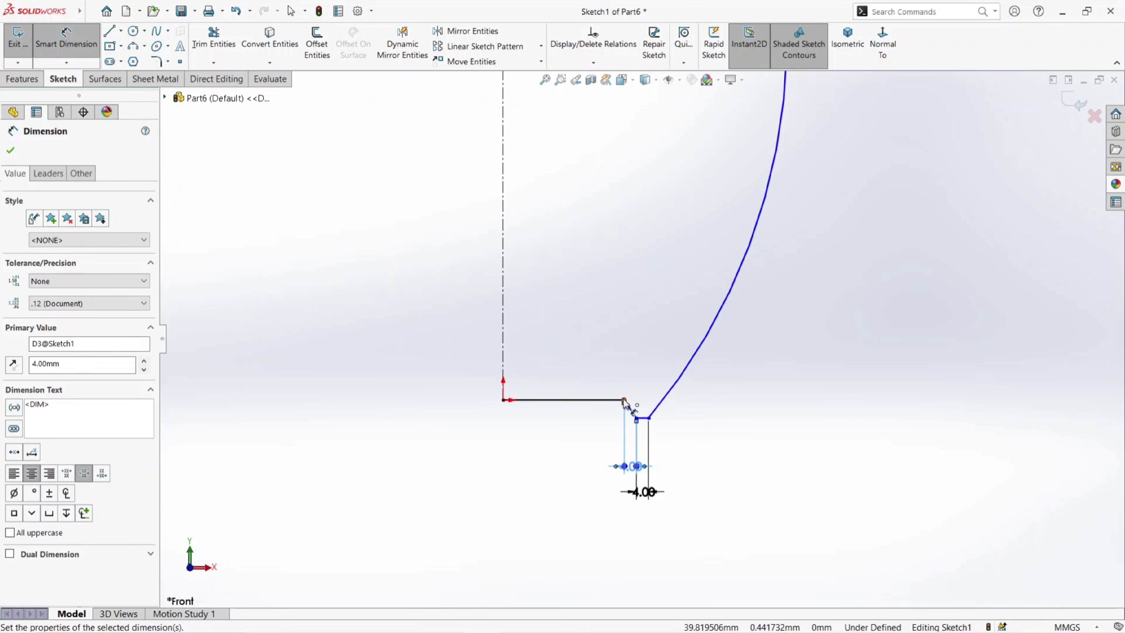
- Dimension the vertical distance between the two ends of the short sloped segment to 3 mm
{"action": "left_click", "coordinate": [625, 402]}
{"action": "left_click", "coordinate": [637, 416]}
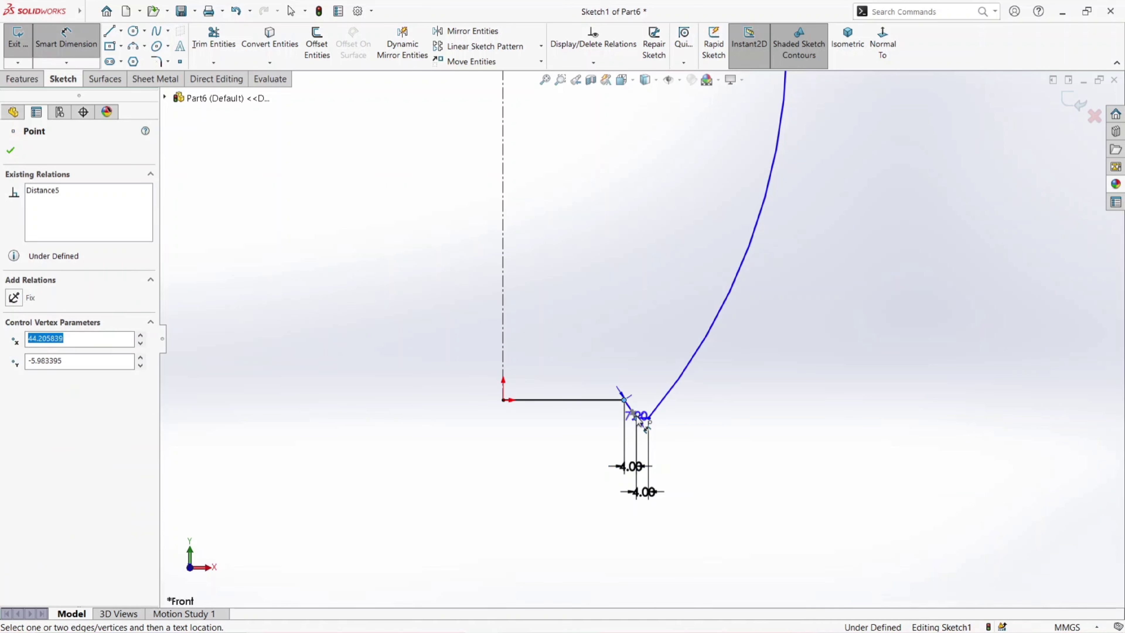
{"action": "left_click", "coordinate": [595, 414]}
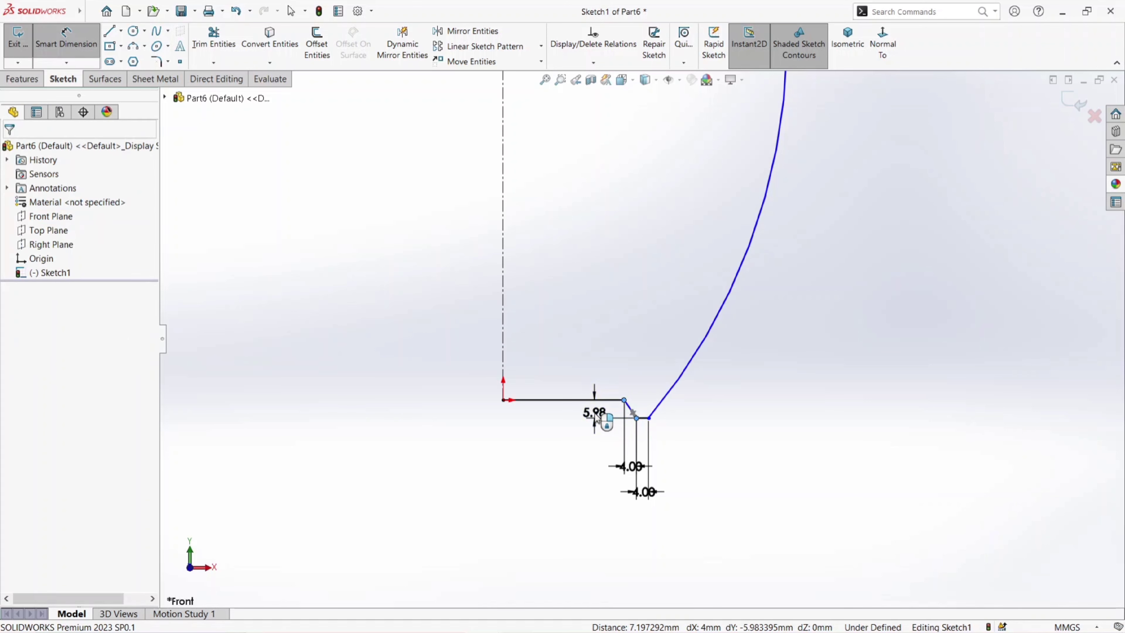
{"action": "type", "text": "3"}
{"action": "key", "text": "Return"}
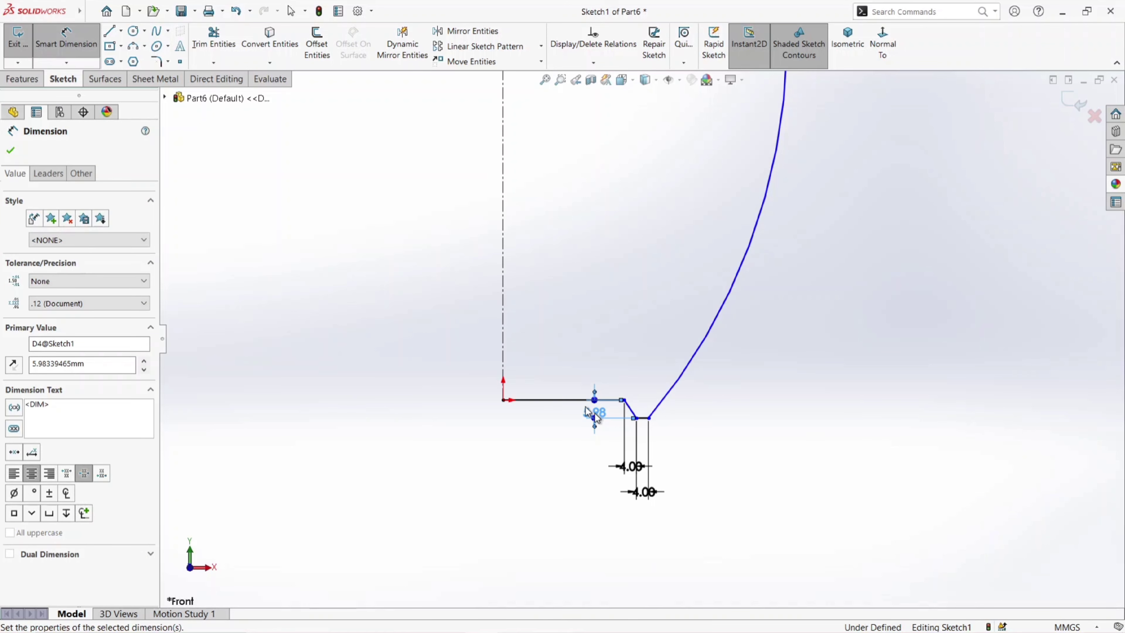
- Dimension the horizontal base line from the origin to 58 mm
{"action": "left_click", "coordinate": [548, 401]}
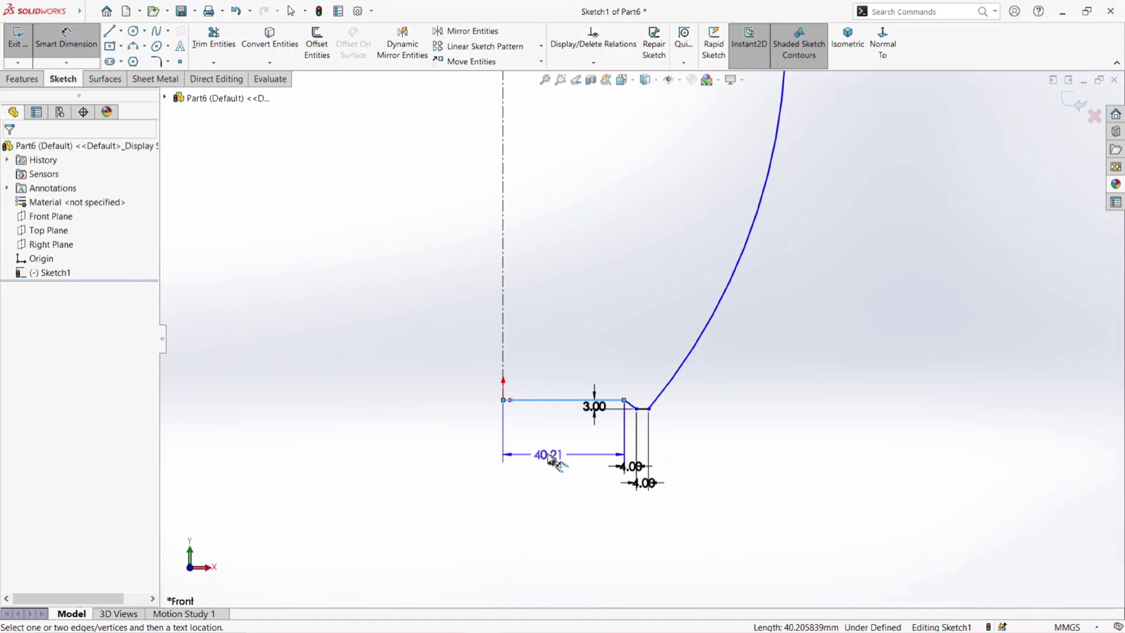
{"action": "left_click", "coordinate": [550, 453]}
{"action": "type", "text": "30"}
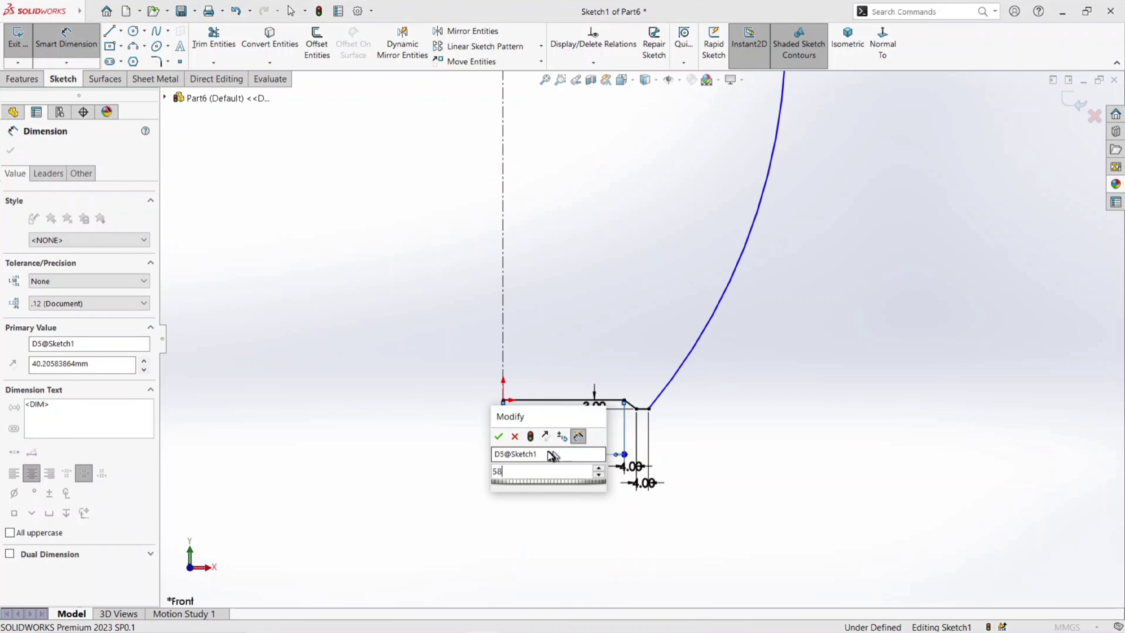
{"action": "key", "text": "Return"}
- Dimension the radius of the outer side arc to 240 mm
{"action": "scroll", "coordinate": [687, 221], "scroll_direction": "up", "scroll_amount": 3}
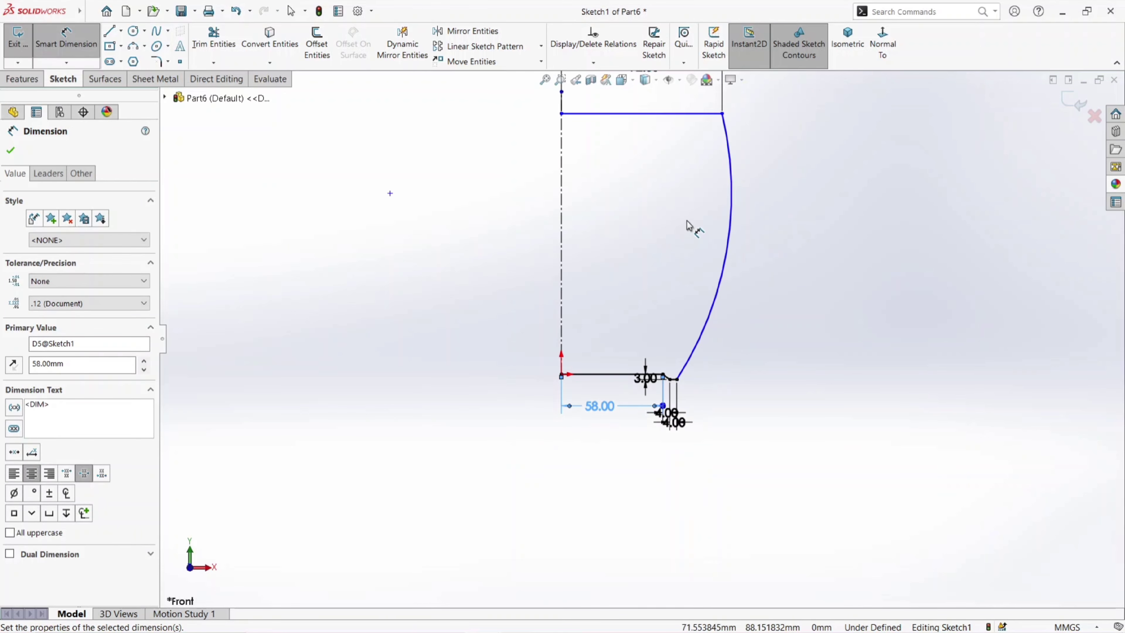
{"action": "left_click", "coordinate": [732, 238]}
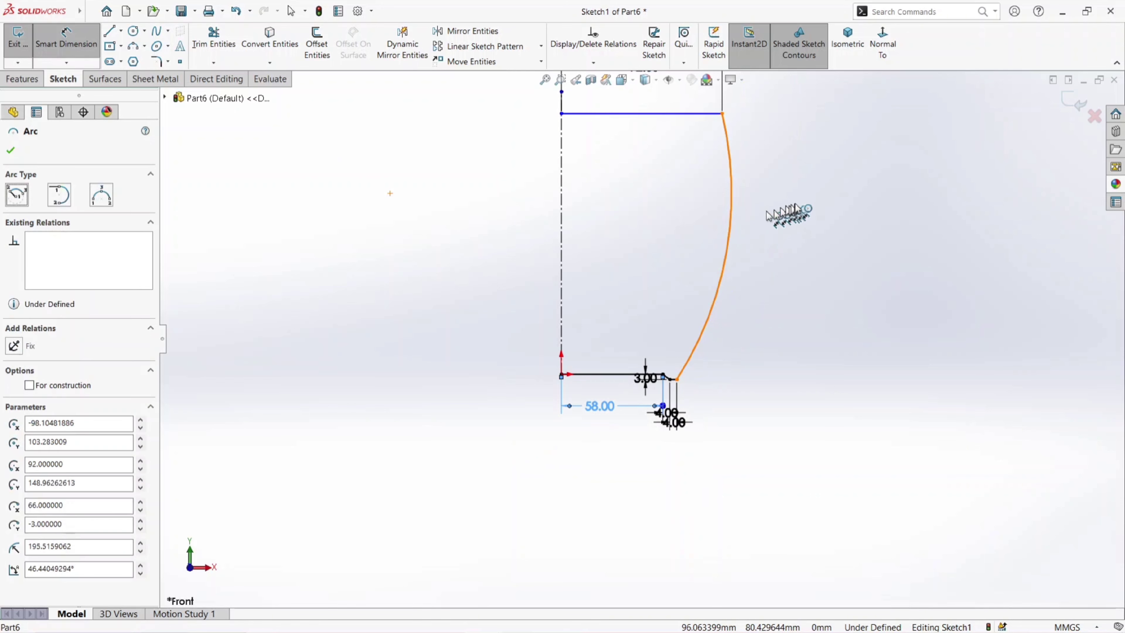
{"action": "left_click", "coordinate": [808, 212]}
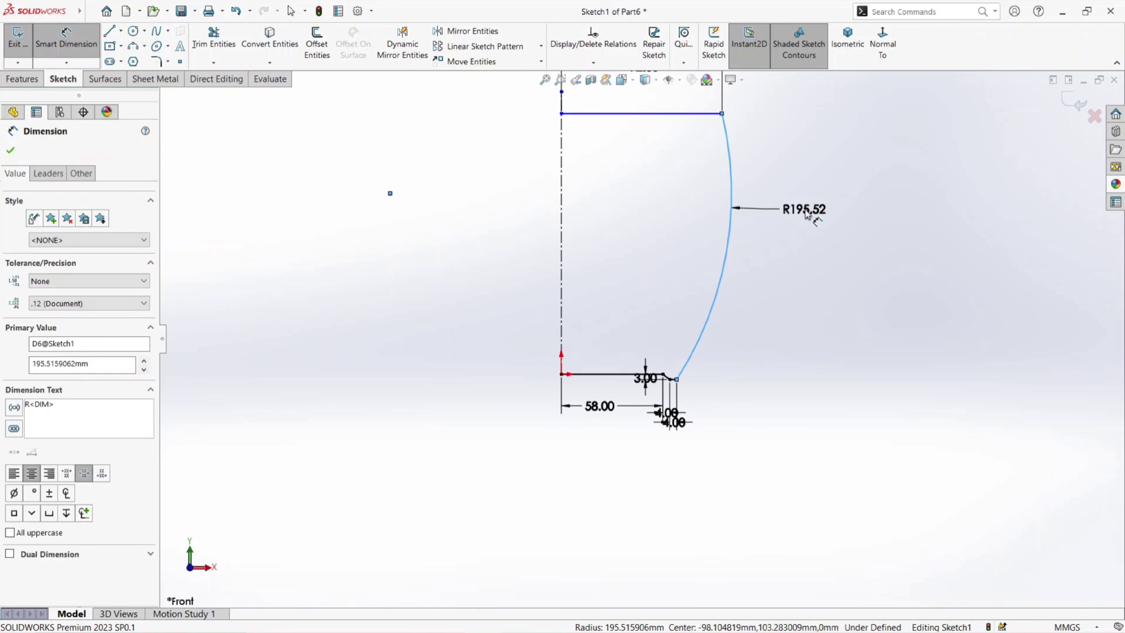
{"action": "type", "text": "240"}
{"action": "key", "text": "Return"}
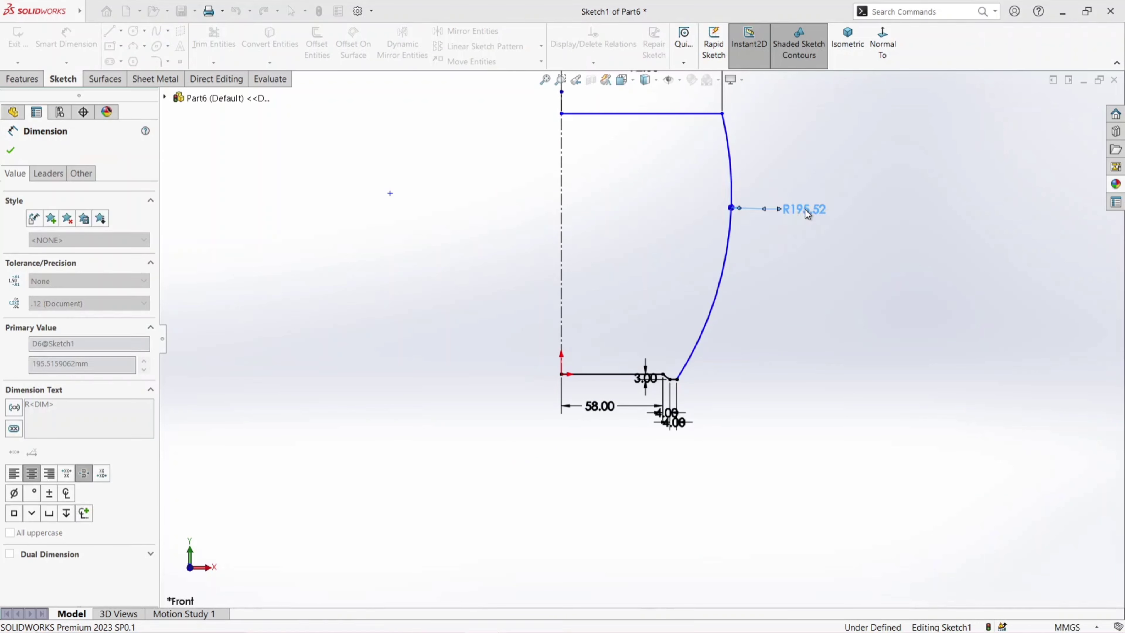
{"action": "key", "text": "z"}
{"action": "scroll", "coordinate": [736, 169], "scroll_direction": "down", "scroll_amount": 3}
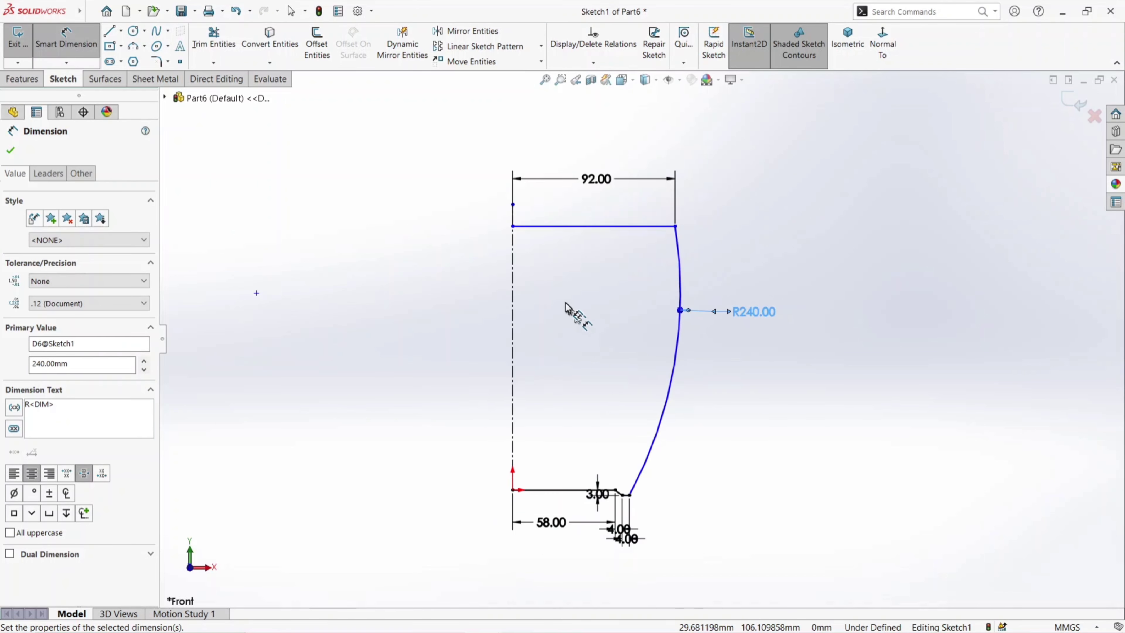
- Dimension the vertical distance between the top line and the base line to 152 mm
{"action": "left_click", "coordinate": [574, 231]}
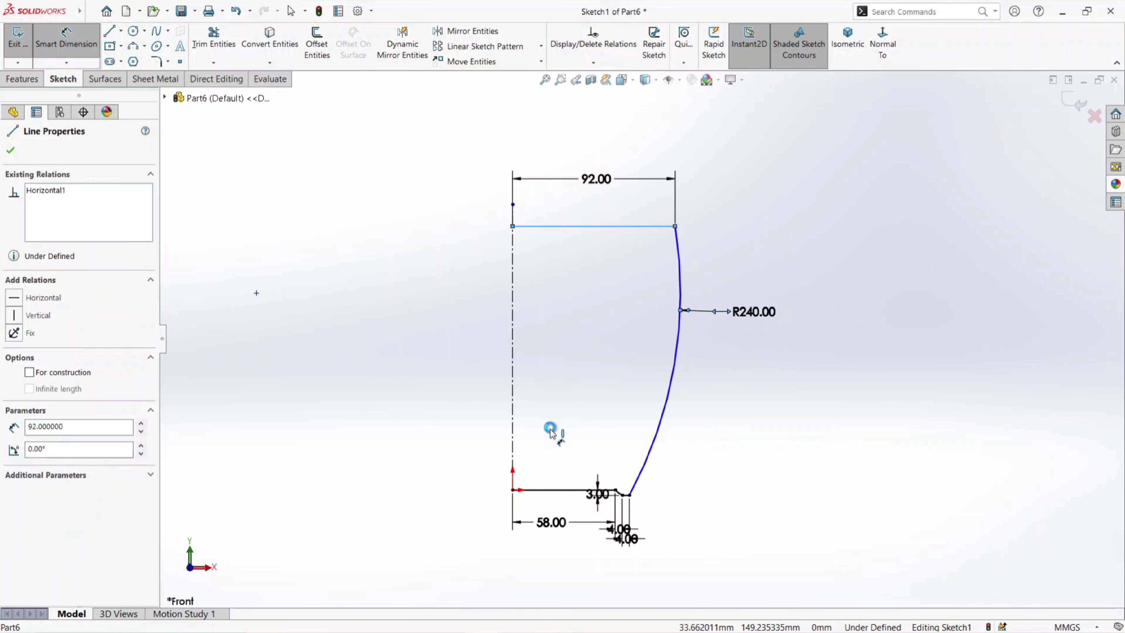
{"action": "left_click", "coordinate": [571, 492]}
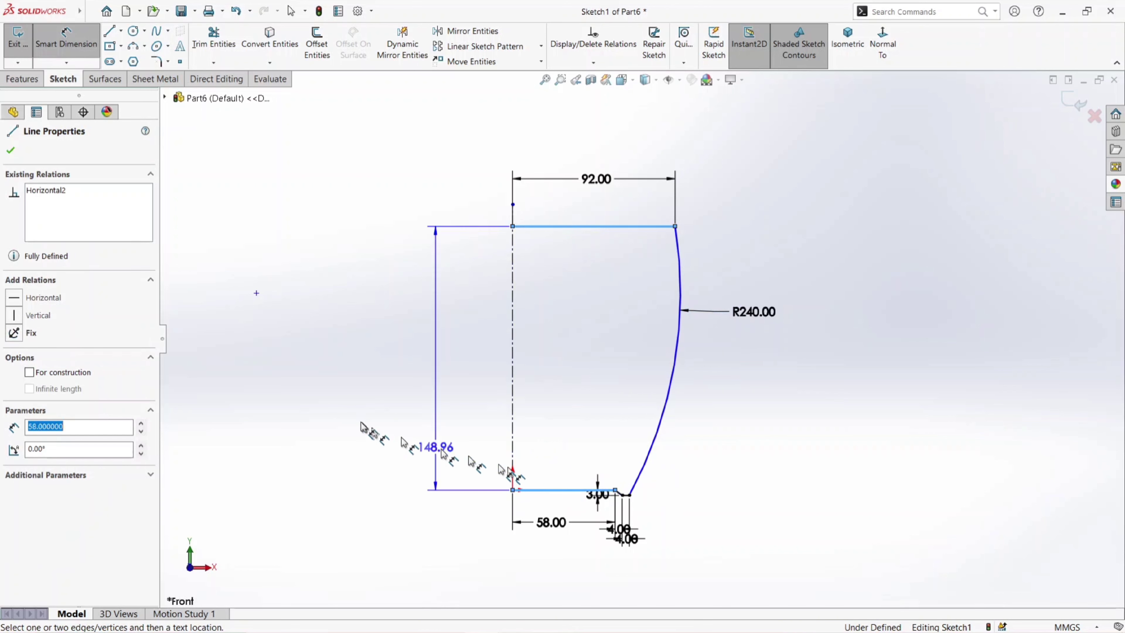
{"action": "left_click", "coordinate": [360, 404]}
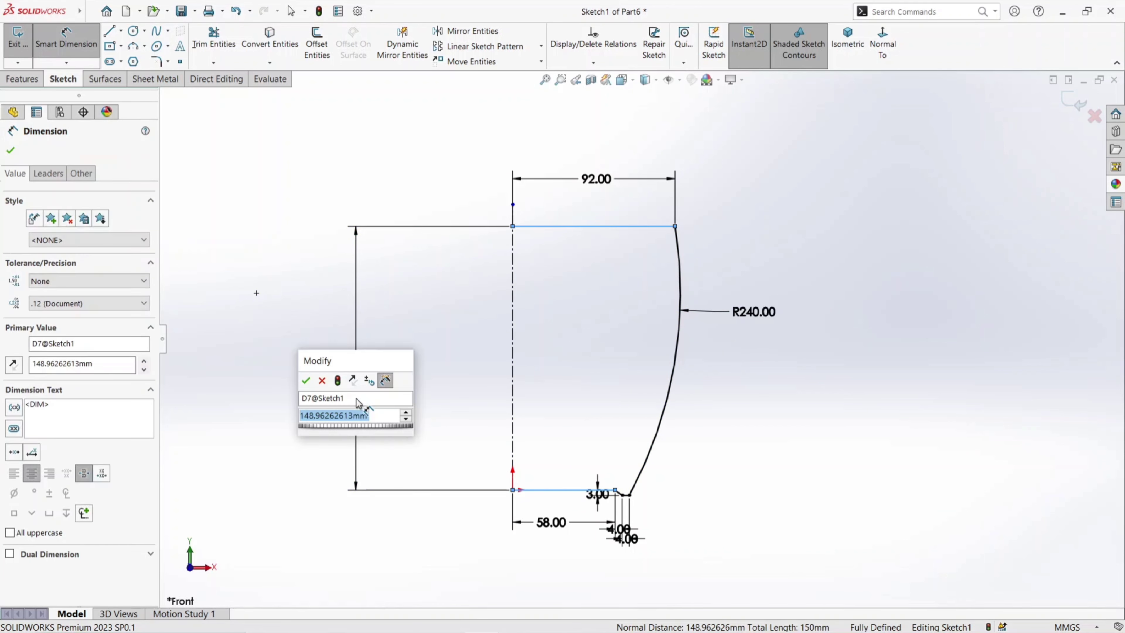
{"action": "type", "text": "152"}
{"action": "key", "text": "Return"}
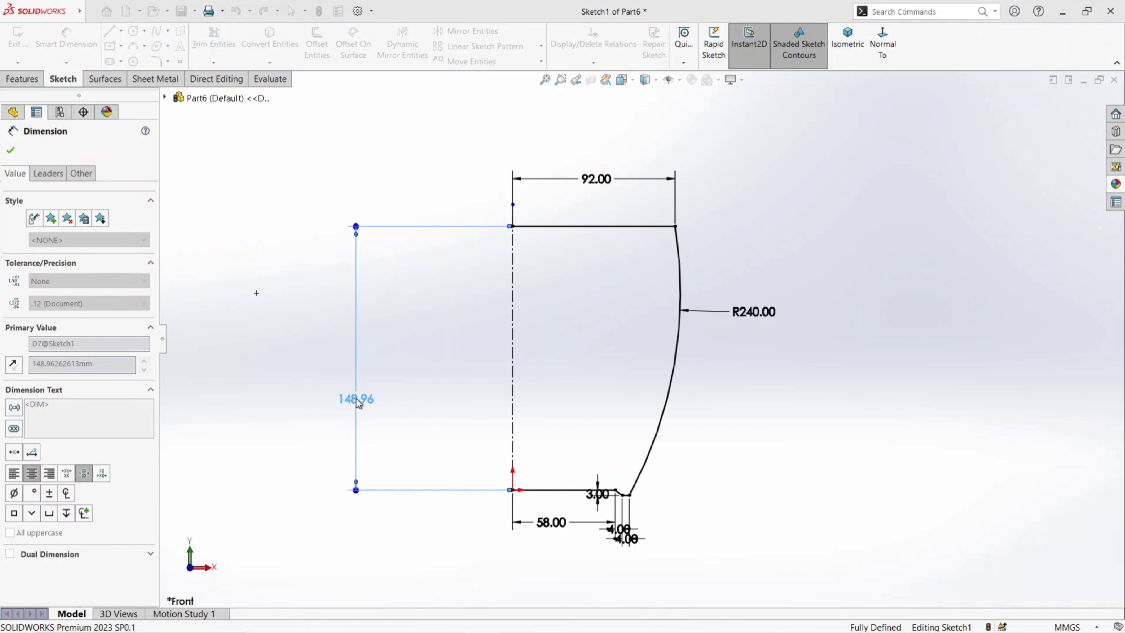
{"action": "left_click", "coordinate": [8, 147]}
{"action": "key", "text": "Escape"}
- Finish the sketch and revolve it 360° about the vertical centerline into a solid, letting the open profile be closed automatically
{"action": "scroll", "coordinate": [569, 425], "scroll_direction": "up", "scroll_amount": 1}
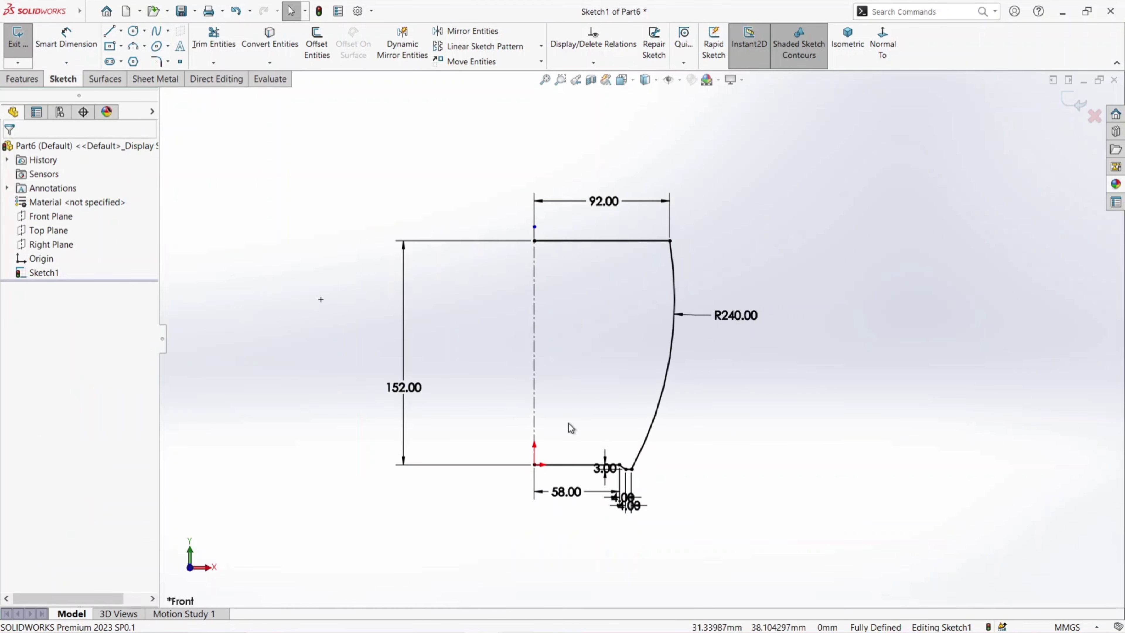
{"action": "scroll", "coordinate": [640, 338], "scroll_direction": "up", "scroll_amount": 1}
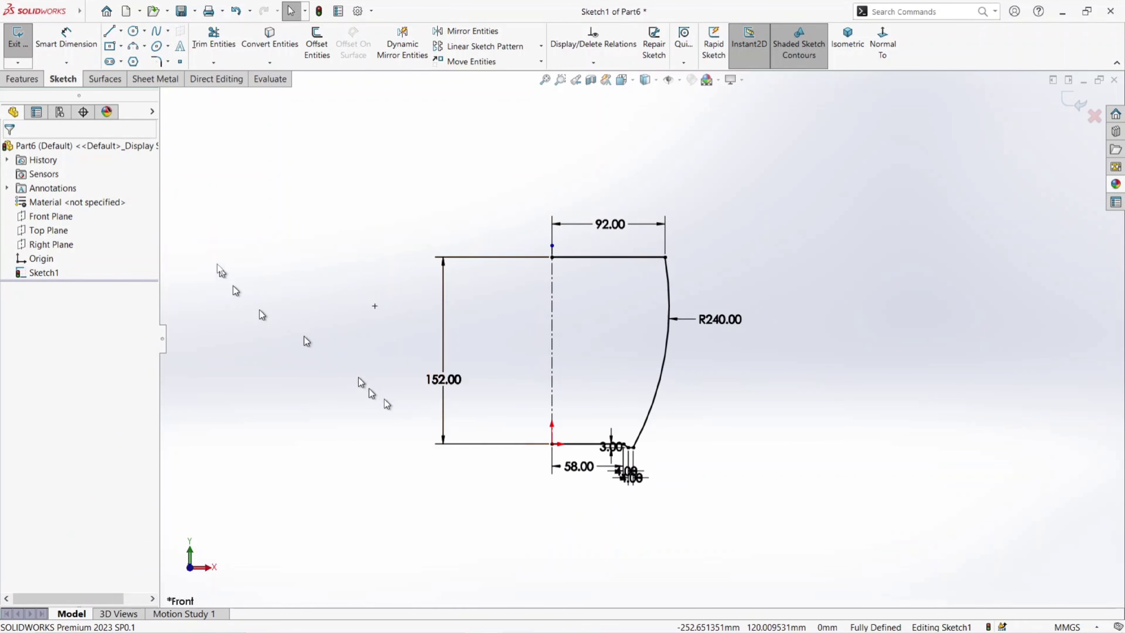
{"action": "left_click", "coordinate": [18, 49]}
{"action": "left_click", "coordinate": [31, 82]}
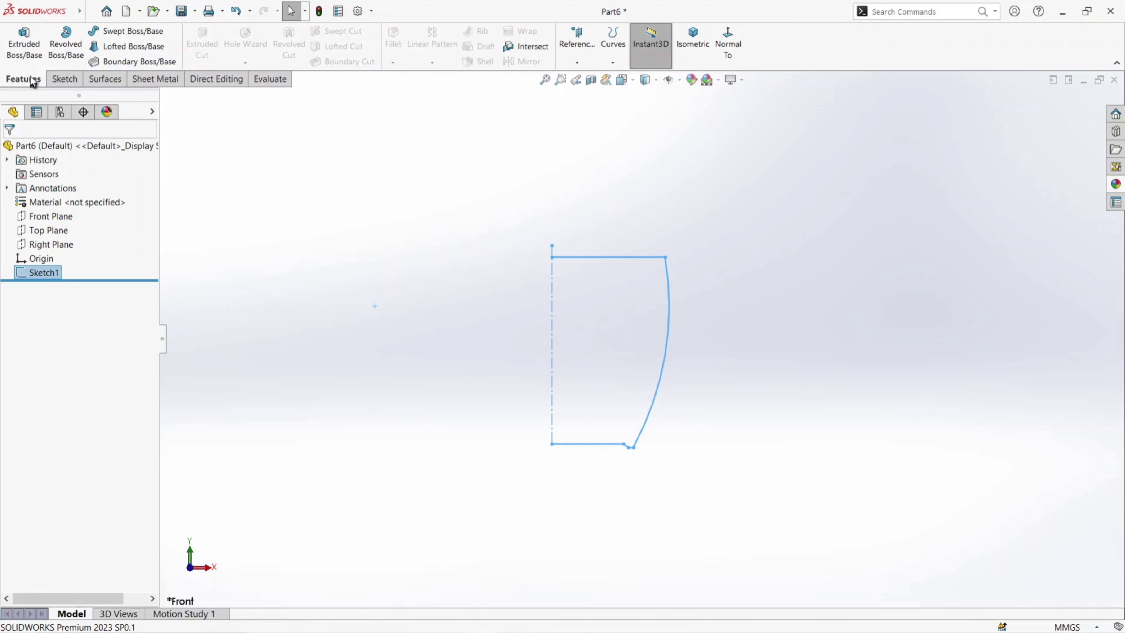
{"action": "left_click", "coordinate": [65, 44]}
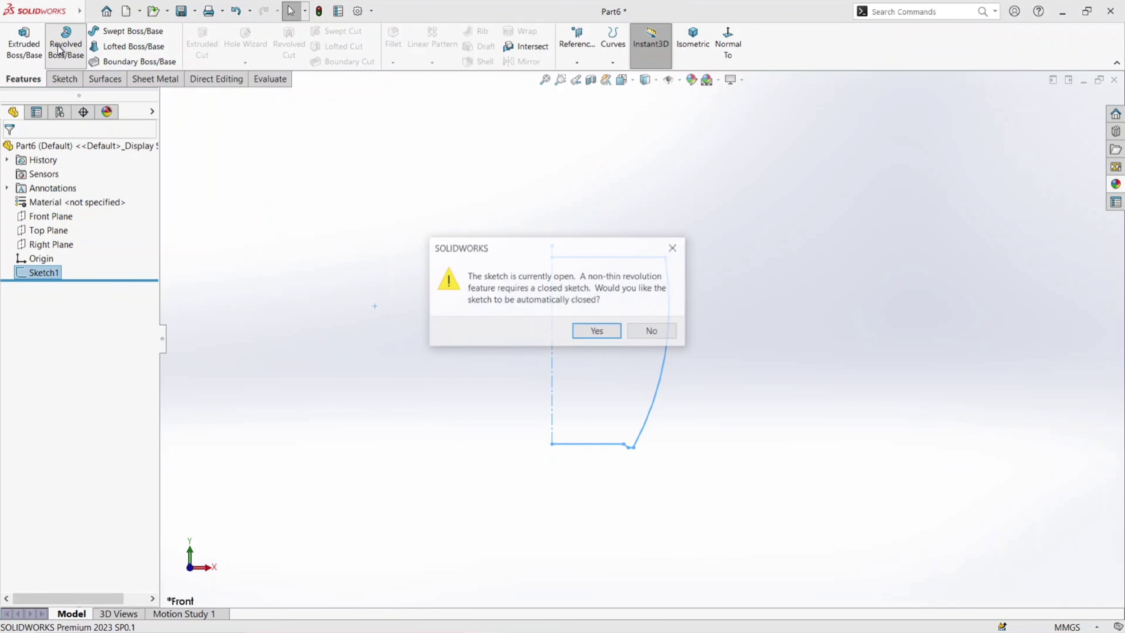
{"action": "left_click", "coordinate": [597, 331]}
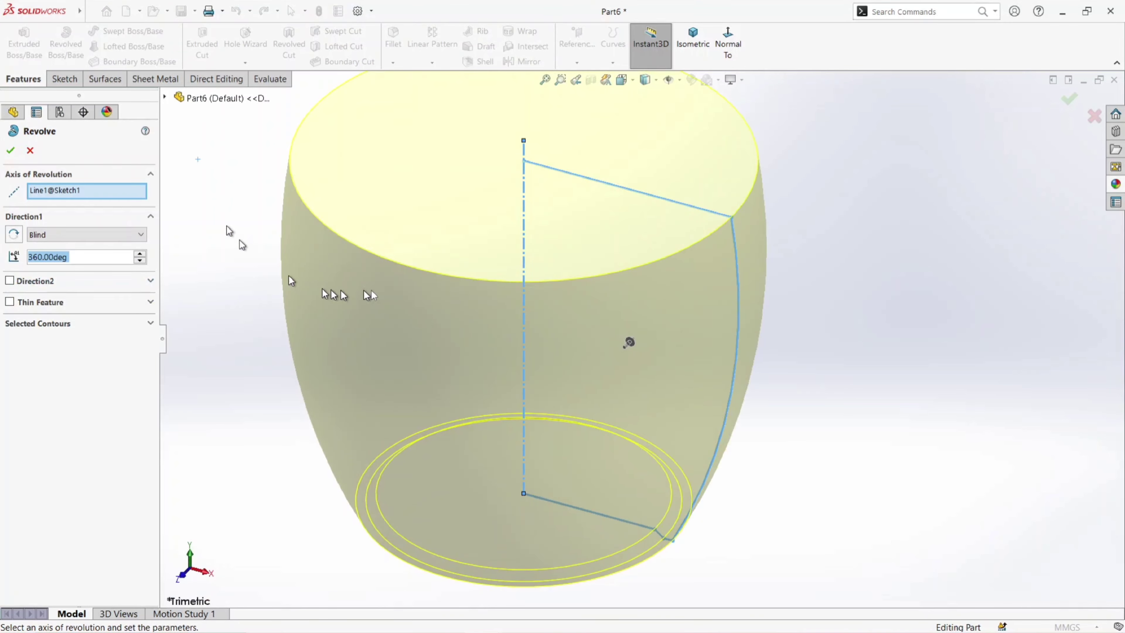
{"action": "left_click", "coordinate": [10, 150]}
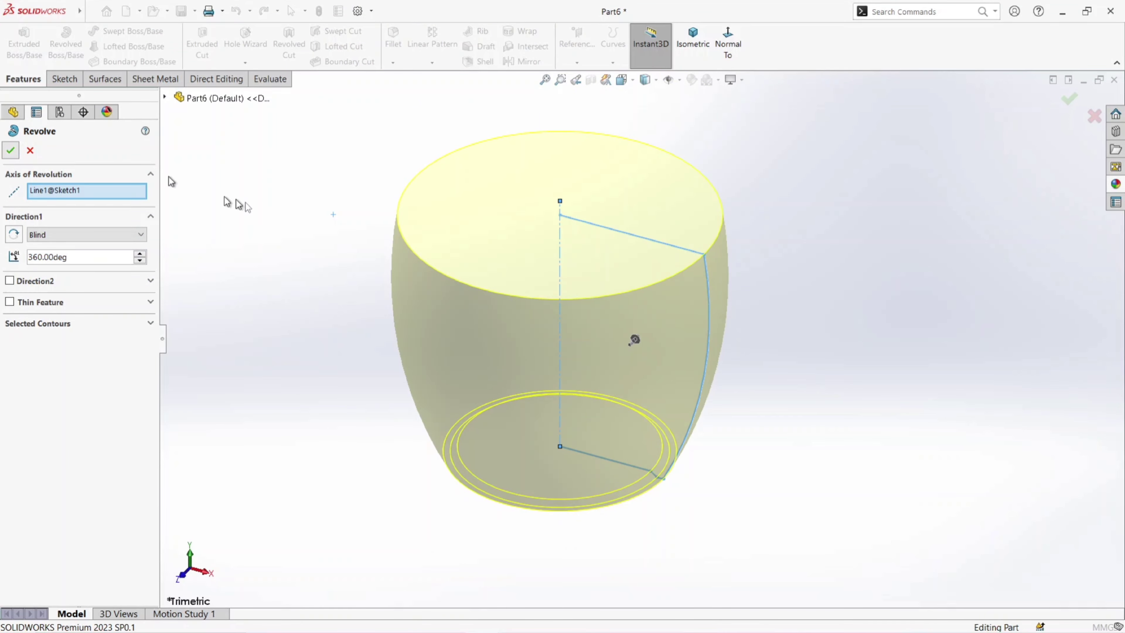
{"action": "left_click", "coordinate": [353, 252]}
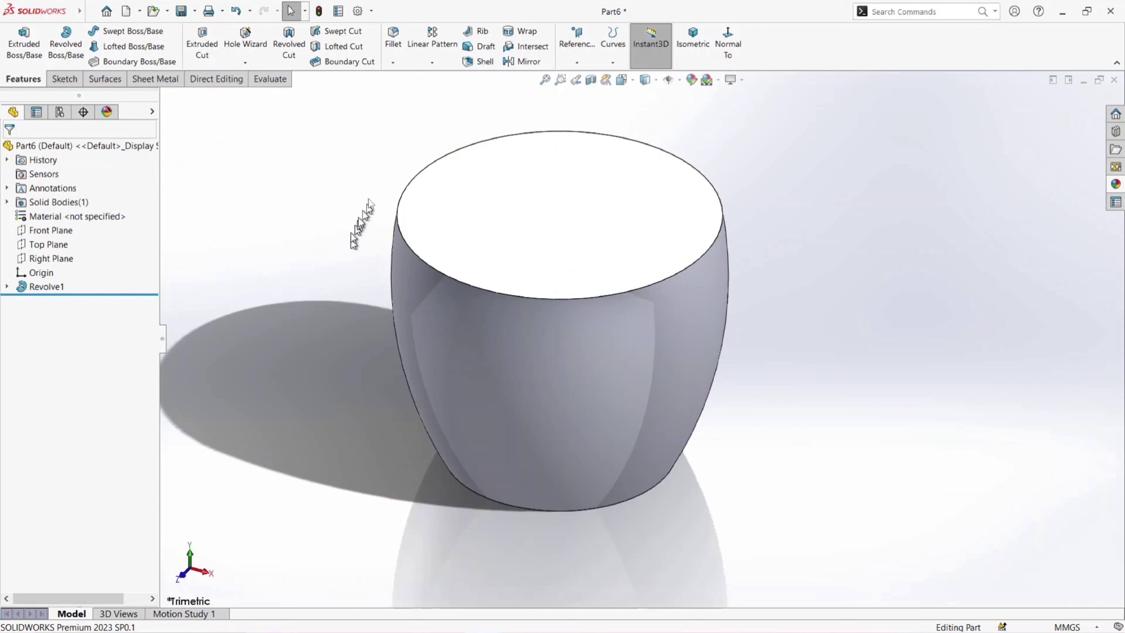
- Shell the revolved body to a 4 mm wall thickness, removing its flat top face
{"action": "left_click", "coordinate": [476, 62]}
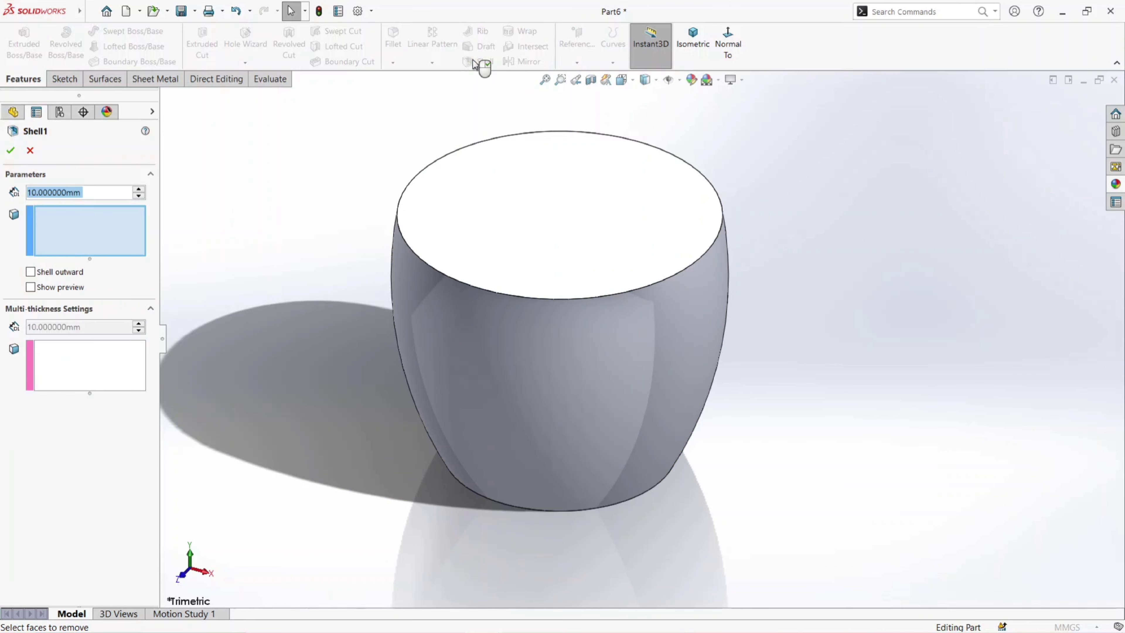
{"action": "left_click", "coordinate": [539, 211]}
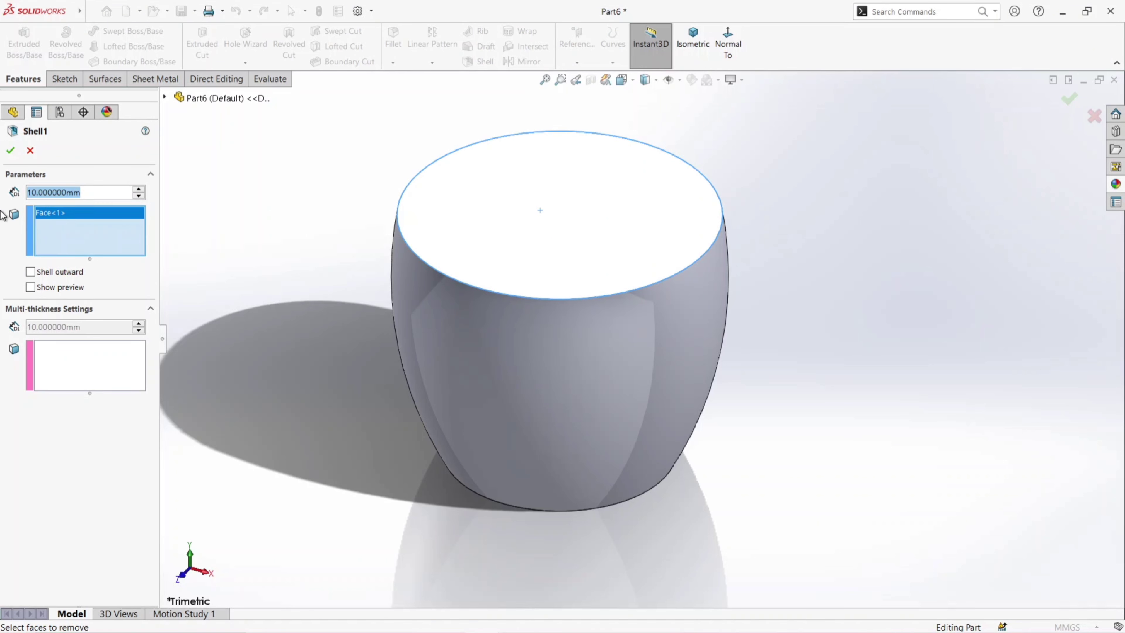
{"action": "type", "text": "4"}
{"action": "key", "text": "Return"}
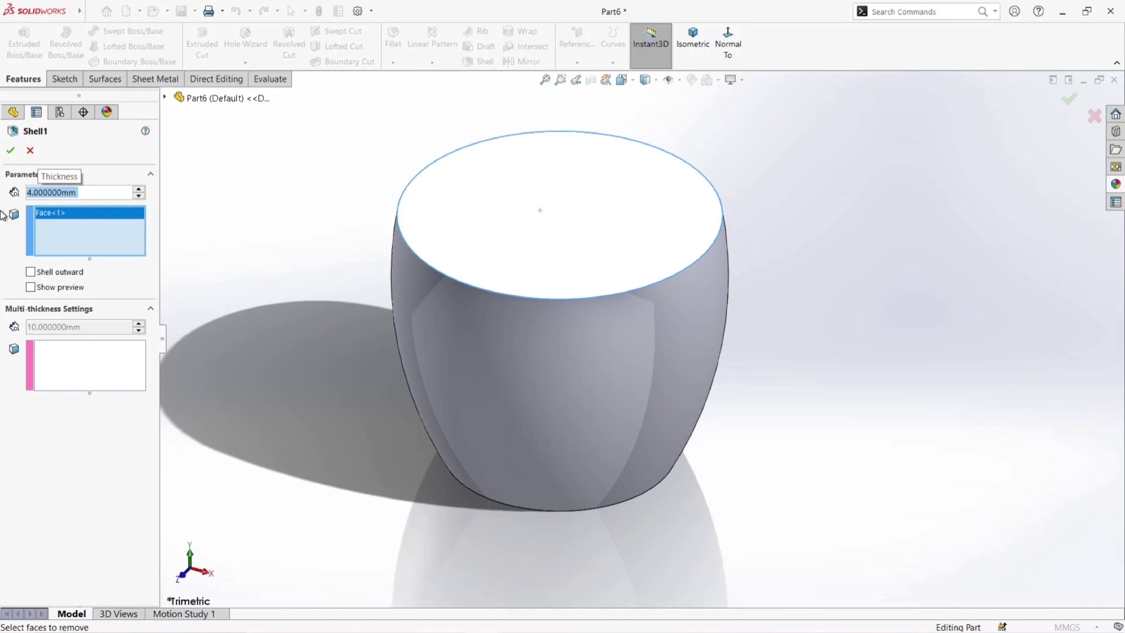
{"action": "left_click", "coordinate": [9, 151]}
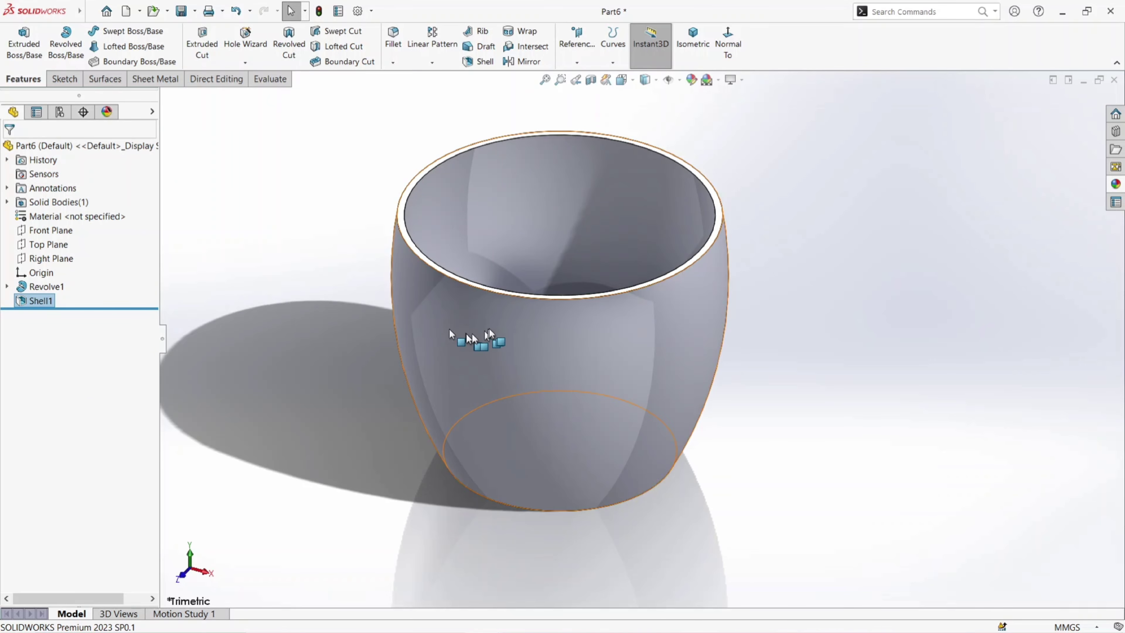
{"action": "middle_click_drag", "start_coordinate": [477, 339], "coordinate": [554, 270]}
{"action": "middle_click_drag", "start_coordinate": [717, 303], "coordinate": [673, 335]}
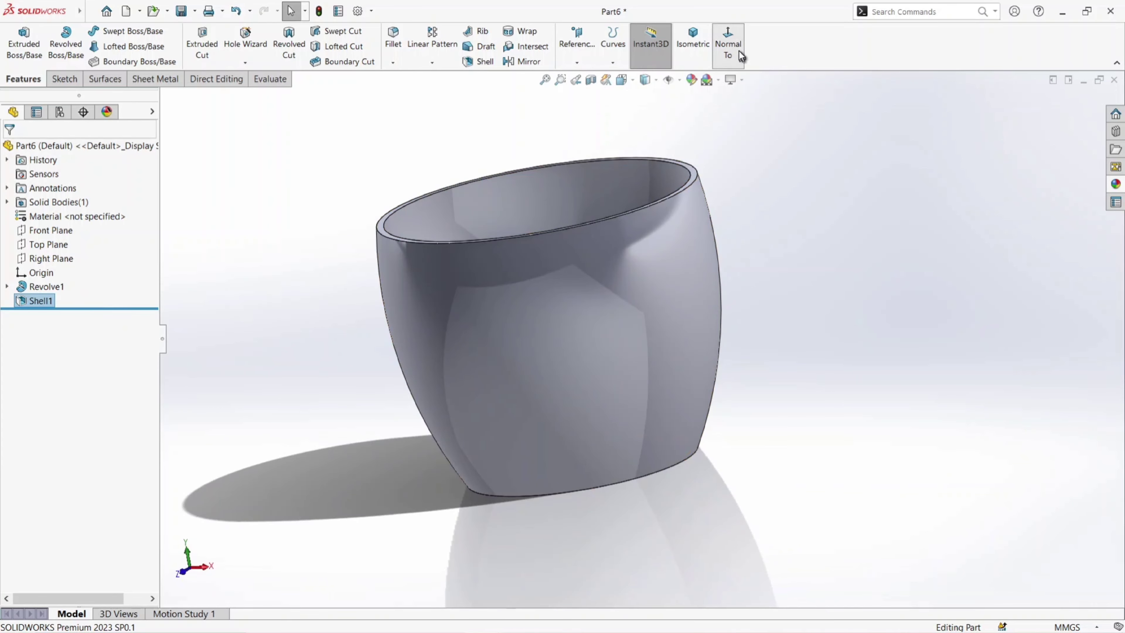
{"action": "left_click", "coordinate": [727, 44]}
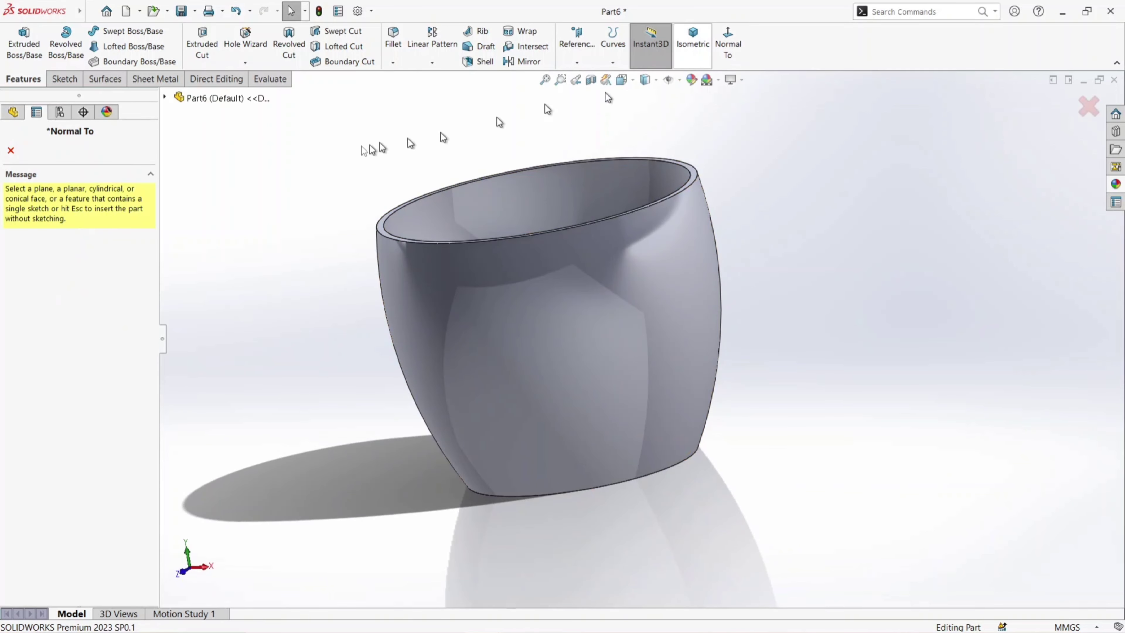
{"action": "left_click", "coordinate": [10, 152]}
{"action": "left_click", "coordinate": [726, 49]}
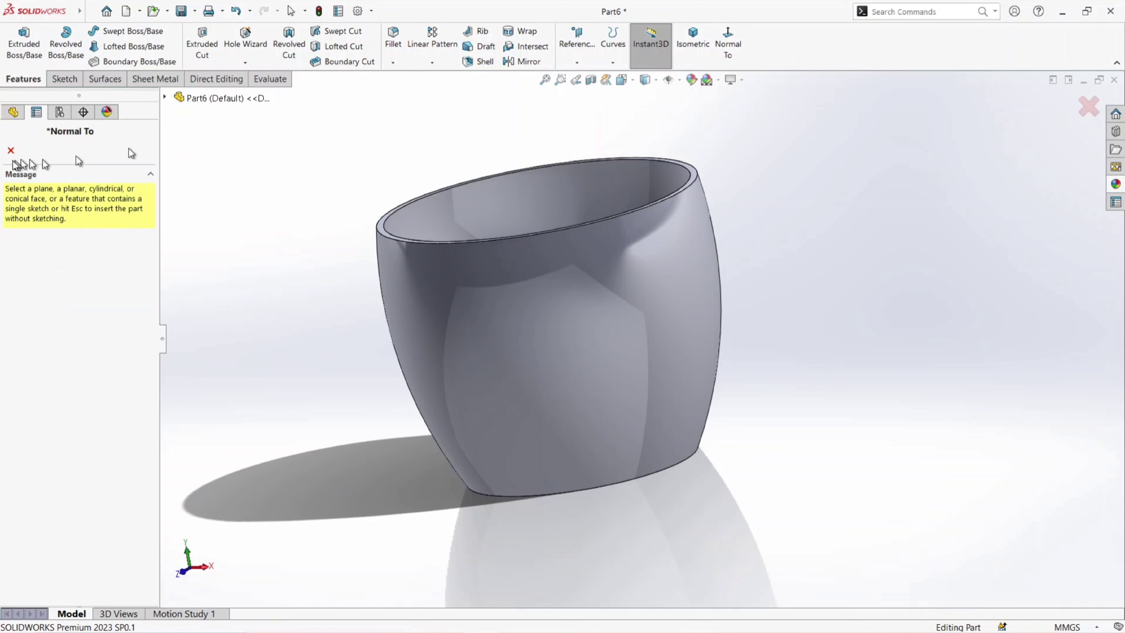
{"action": "left_click", "coordinate": [11, 151]}
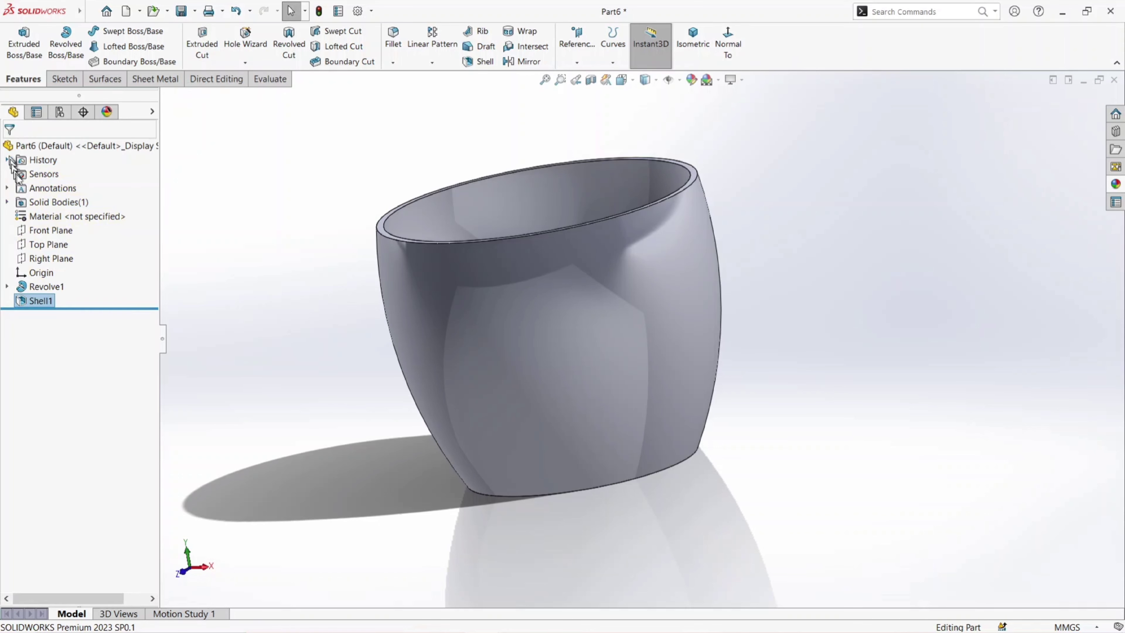
- Start a sketch on the Front Plane and draw a three-point arc of about 27 mm radius outward from the vessel's upper side wall
{"action": "left_click", "coordinate": [41, 231]}
{"action": "left_click", "coordinate": [49, 210]}
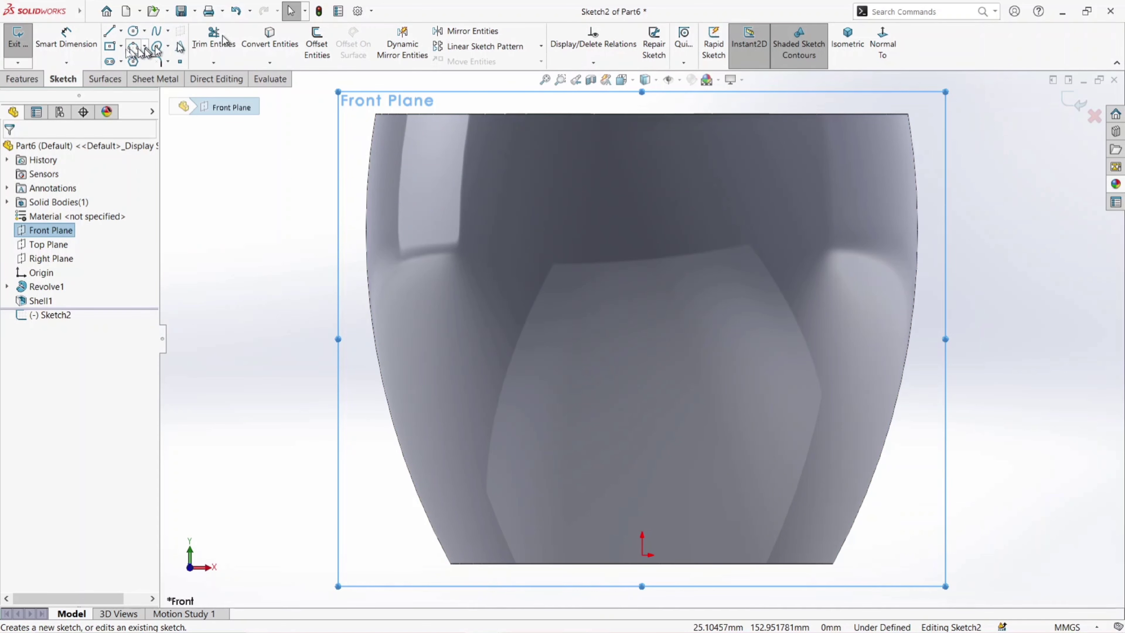
{"action": "left_click", "coordinate": [132, 46]}
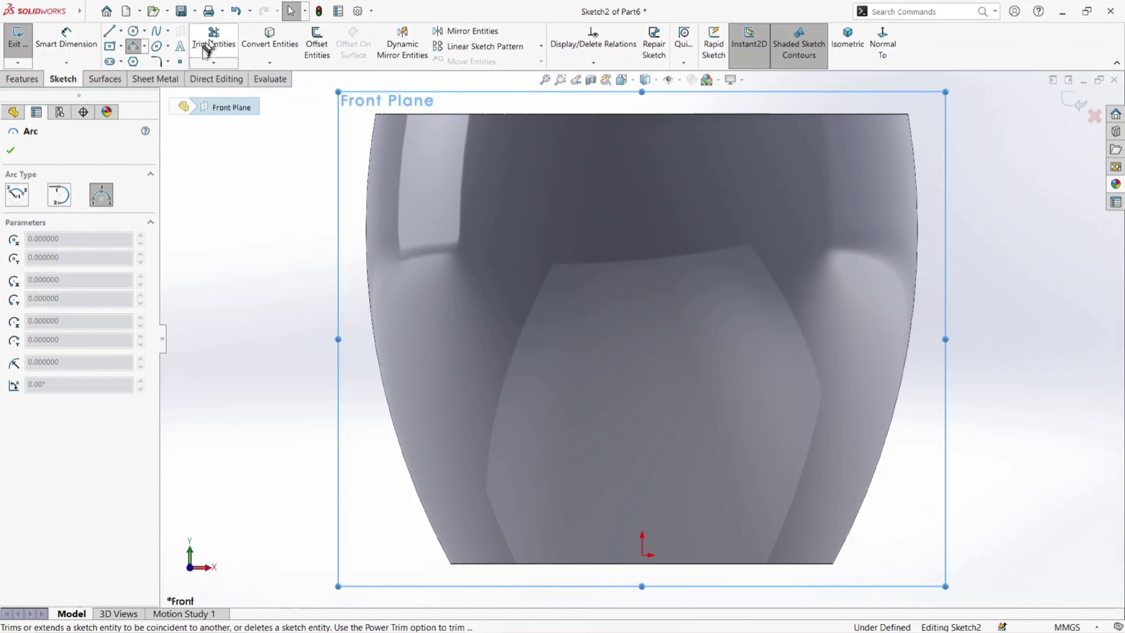
{"action": "left_click", "coordinate": [916, 157]}
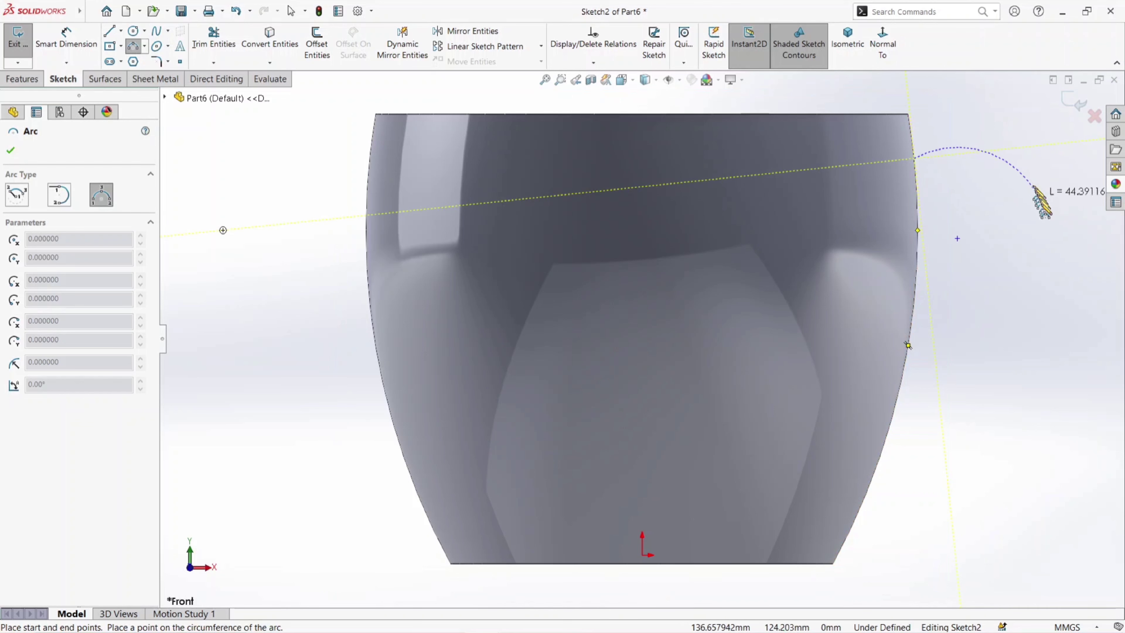
{"action": "left_click", "coordinate": [1044, 218]}
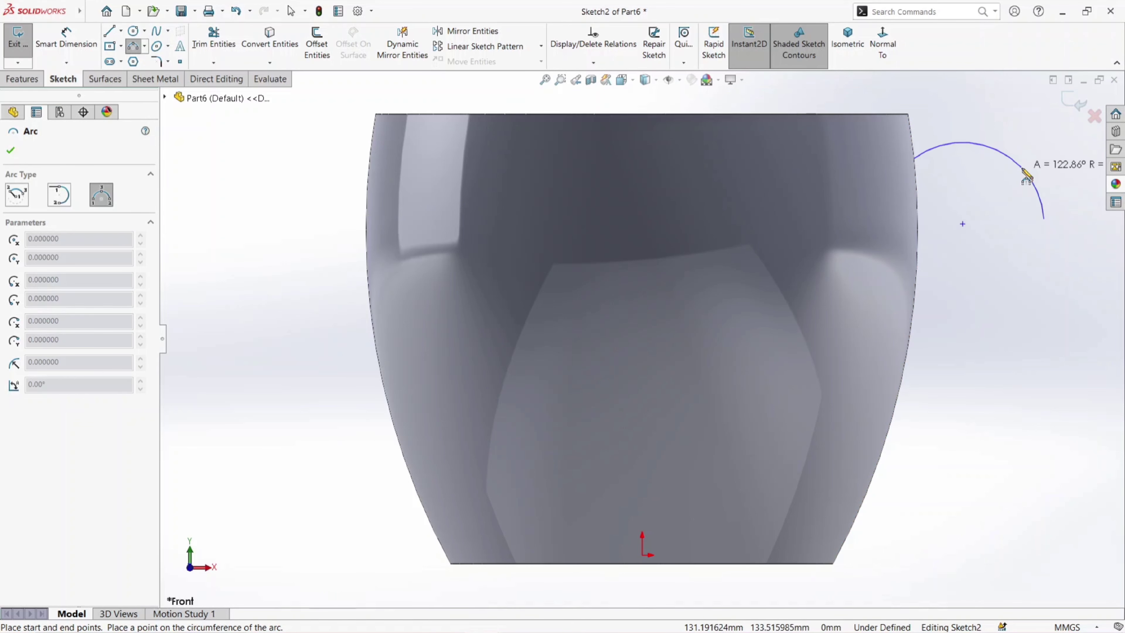
{"action": "left_click", "coordinate": [1027, 171]}
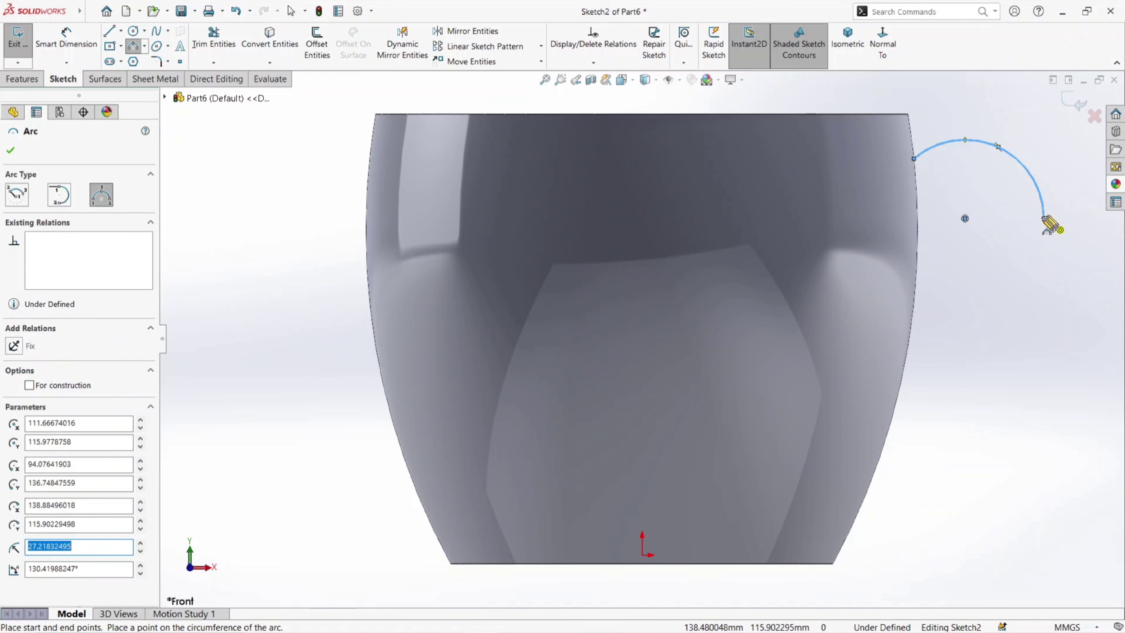
- Draw a second three-point arc of about 76 mm radius from the first arc's outer end down to the vessel's lower side wall
{"action": "left_click", "coordinate": [1045, 218]}
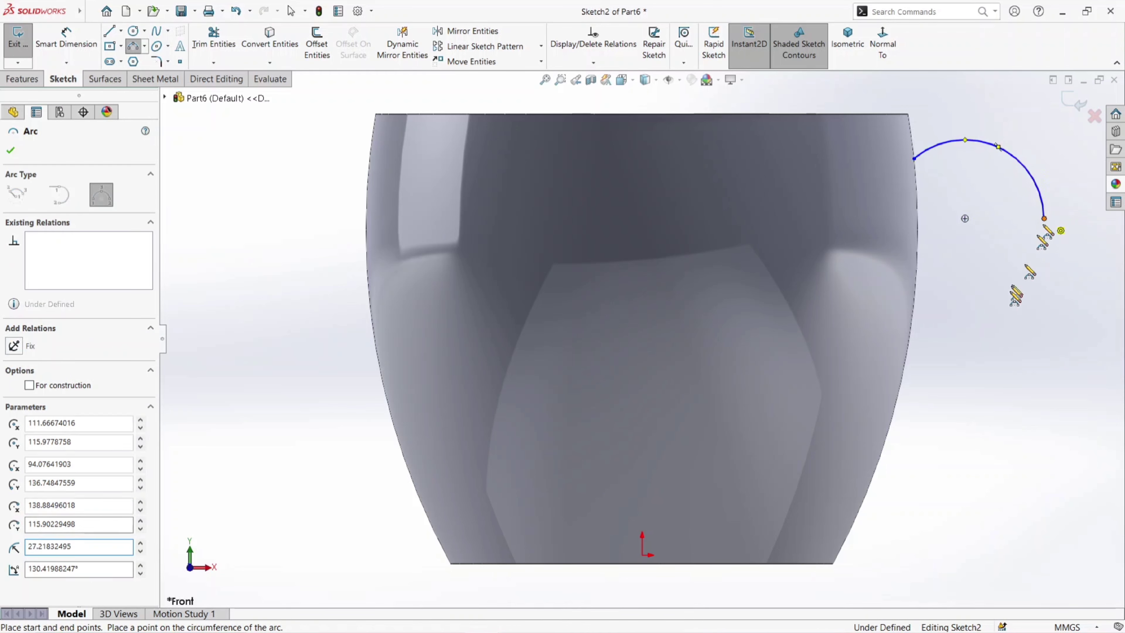
{"action": "left_click", "coordinate": [891, 425]}
{"action": "left_click", "coordinate": [1014, 333]}
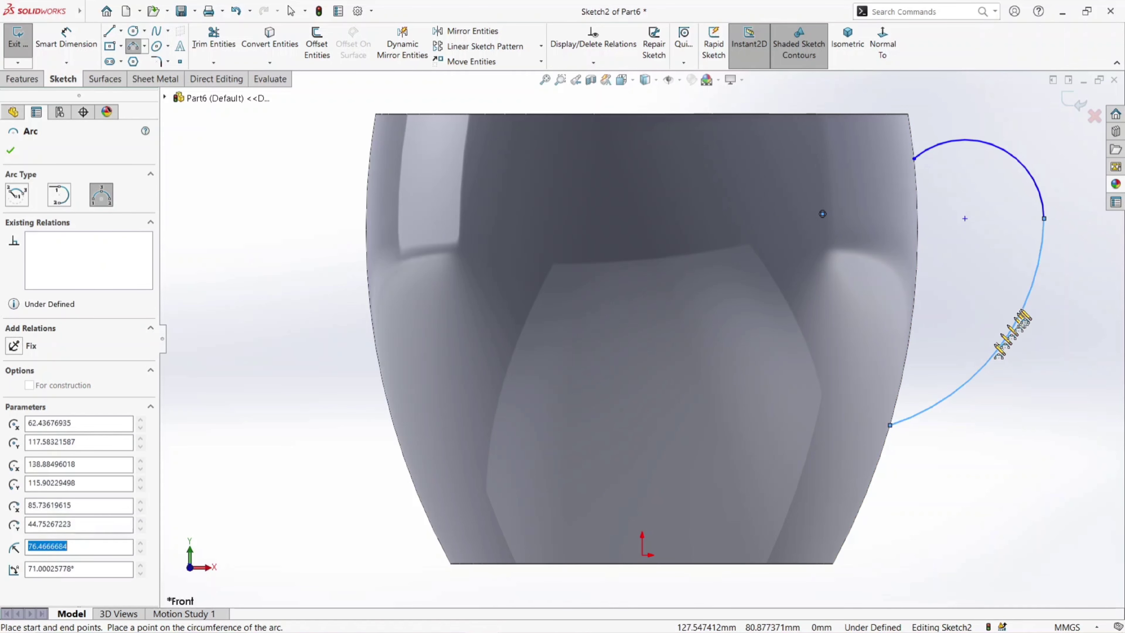
{"action": "left_click", "coordinate": [11, 149]}
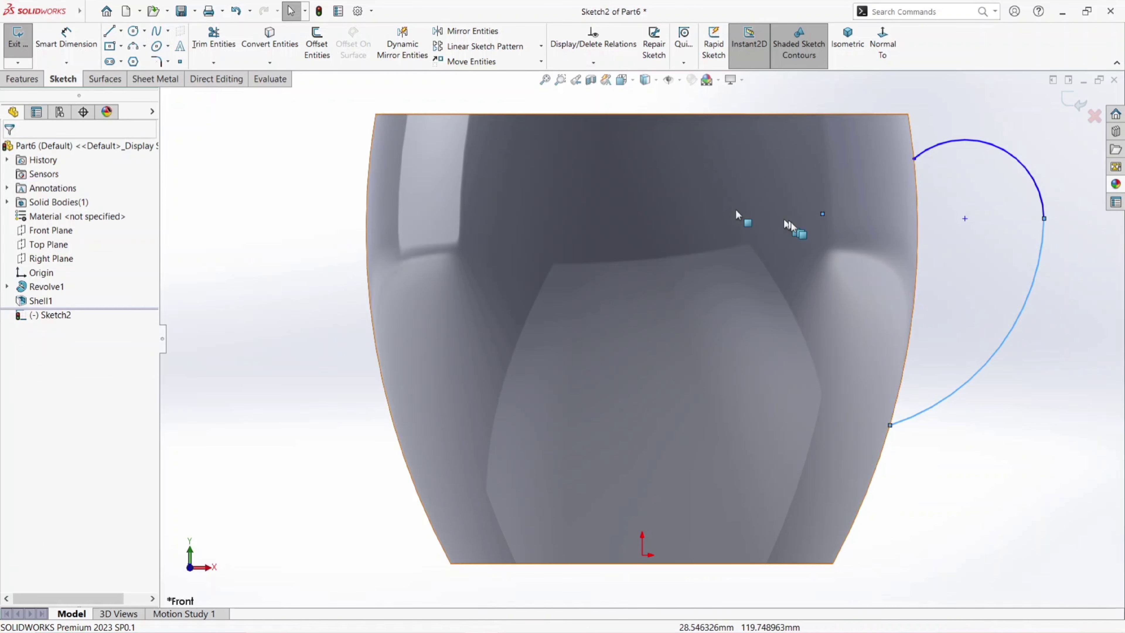
- Make the two handle arcs tangent at their shared endpoint
{"action": "left_click", "coordinate": [1045, 221]}
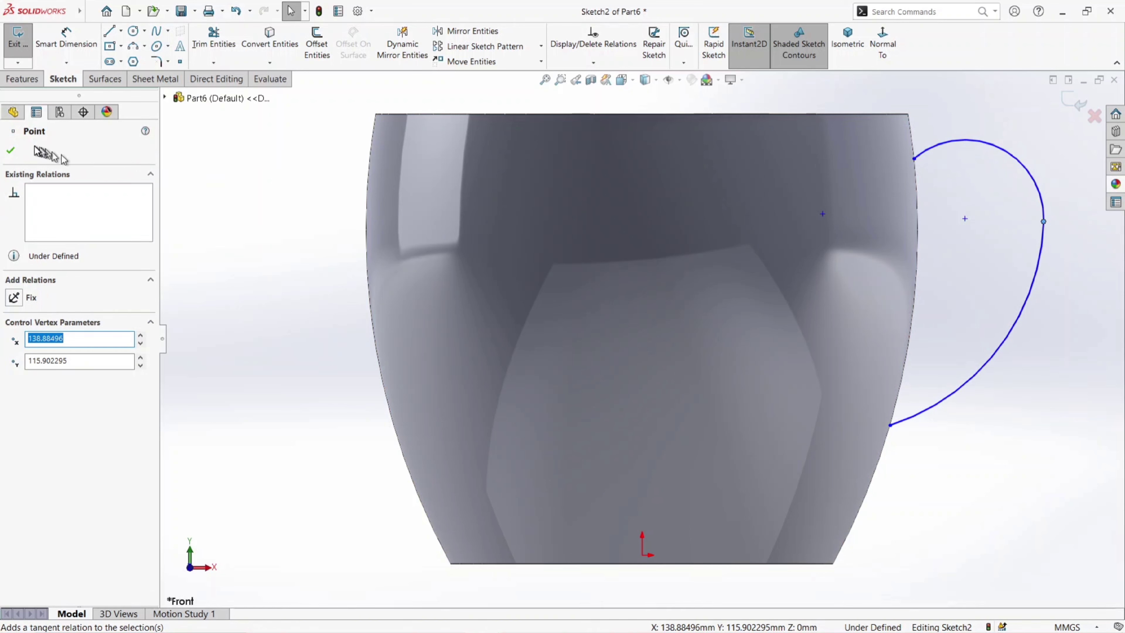
{"action": "left_click", "coordinate": [13, 151]}
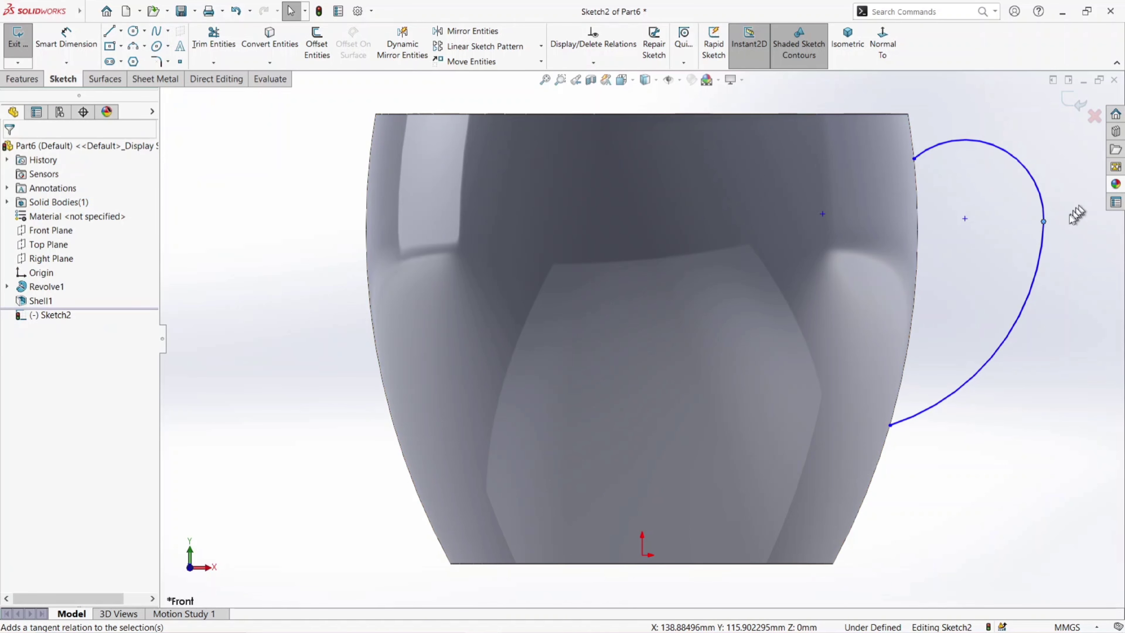
{"action": "left_click", "coordinate": [1045, 222]}
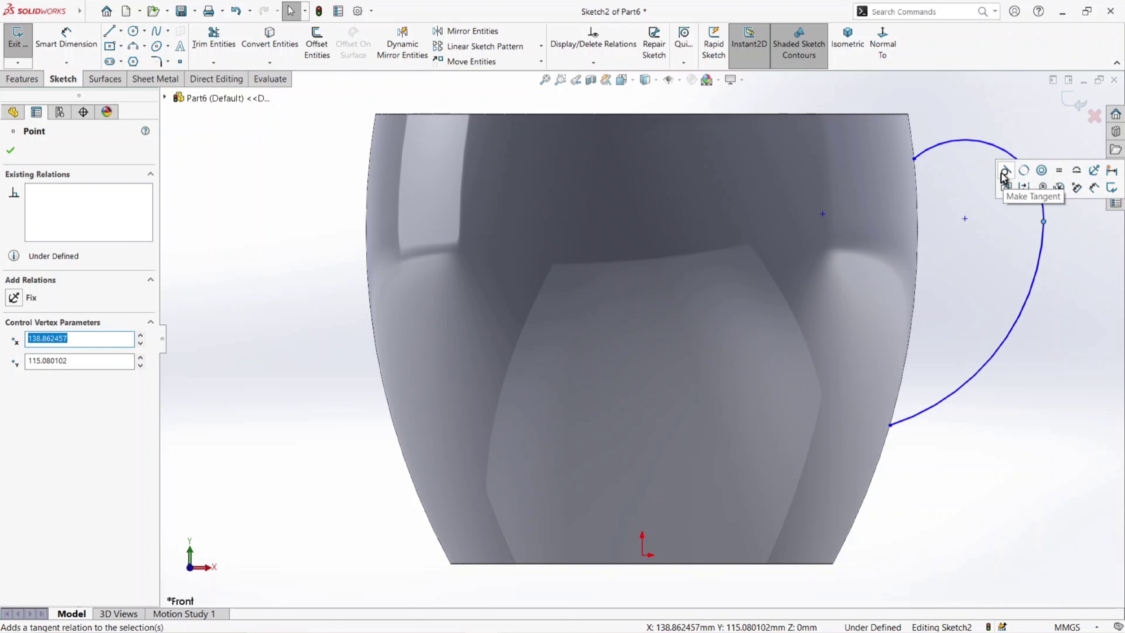
{"action": "left_click", "coordinate": [12, 152]}
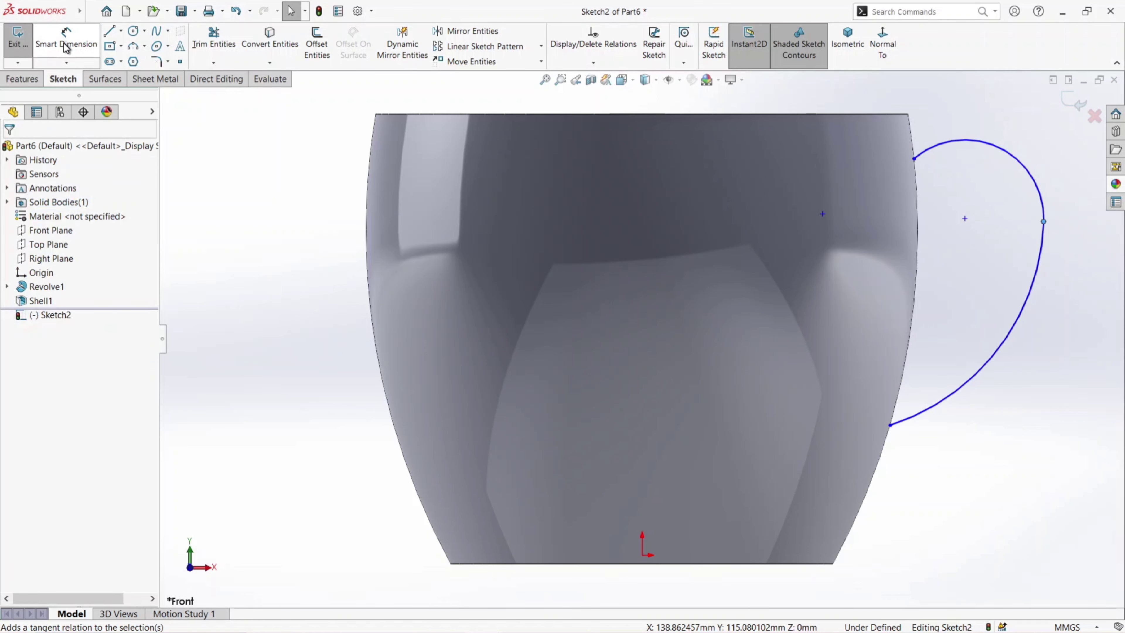
- Draw a vertical centerline about 160 mm long from the origin to just above the vessel's rim
{"action": "left_click", "coordinate": [121, 31]}
{"action": "left_click", "coordinate": [130, 61]}
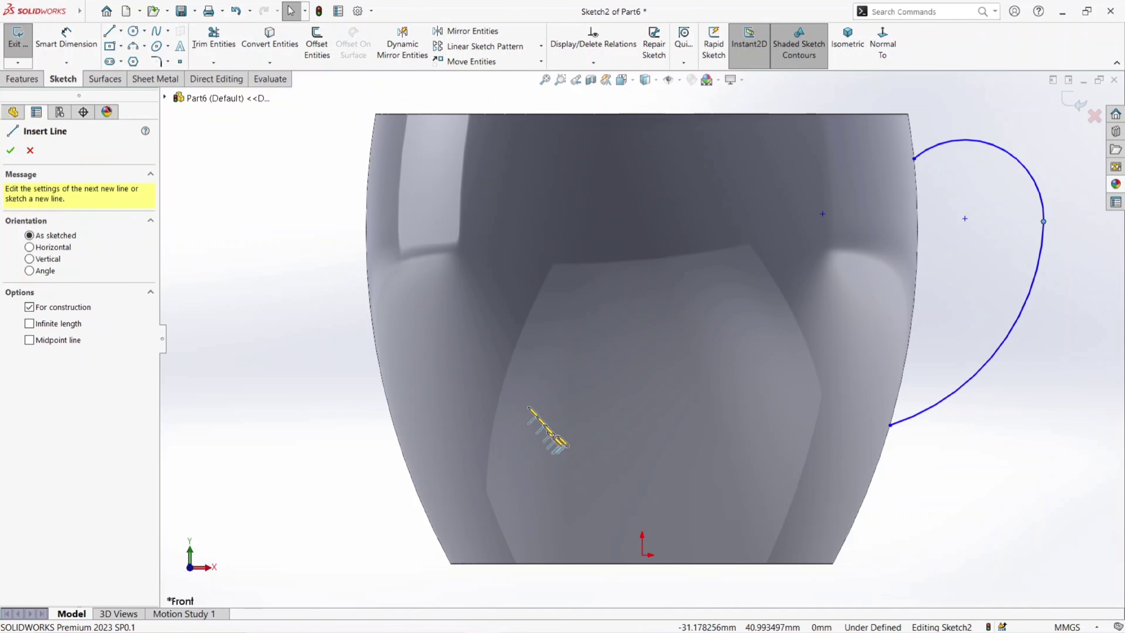
{"action": "left_click", "coordinate": [642, 555]}
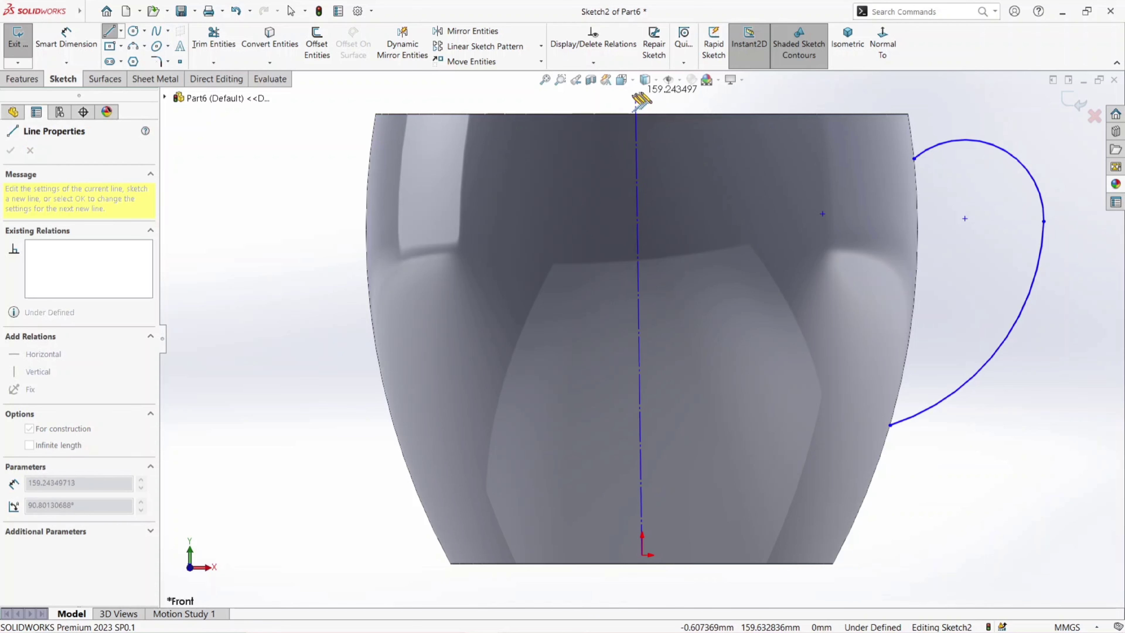
{"action": "left_click", "coordinate": [642, 93]}
{"action": "right_click", "coordinate": [678, 114]}
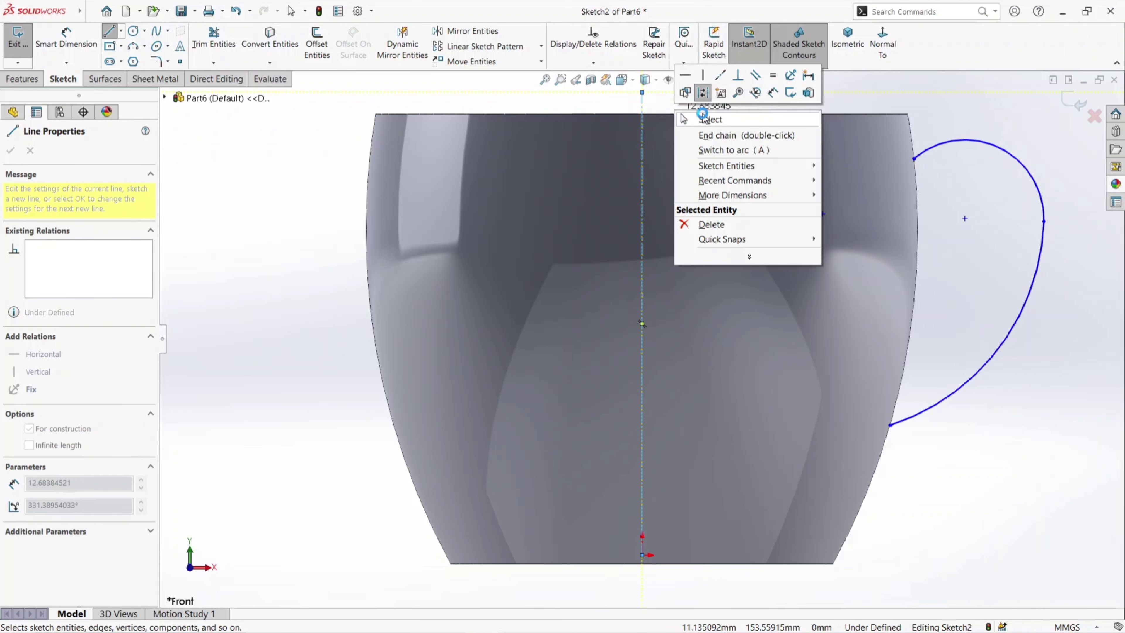
{"action": "left_click", "coordinate": [709, 119]}
- Dimension the horizontal distance between the upper handle arc's center and the vertical centerline as 120 mm
{"action": "left_click", "coordinate": [67, 38]}
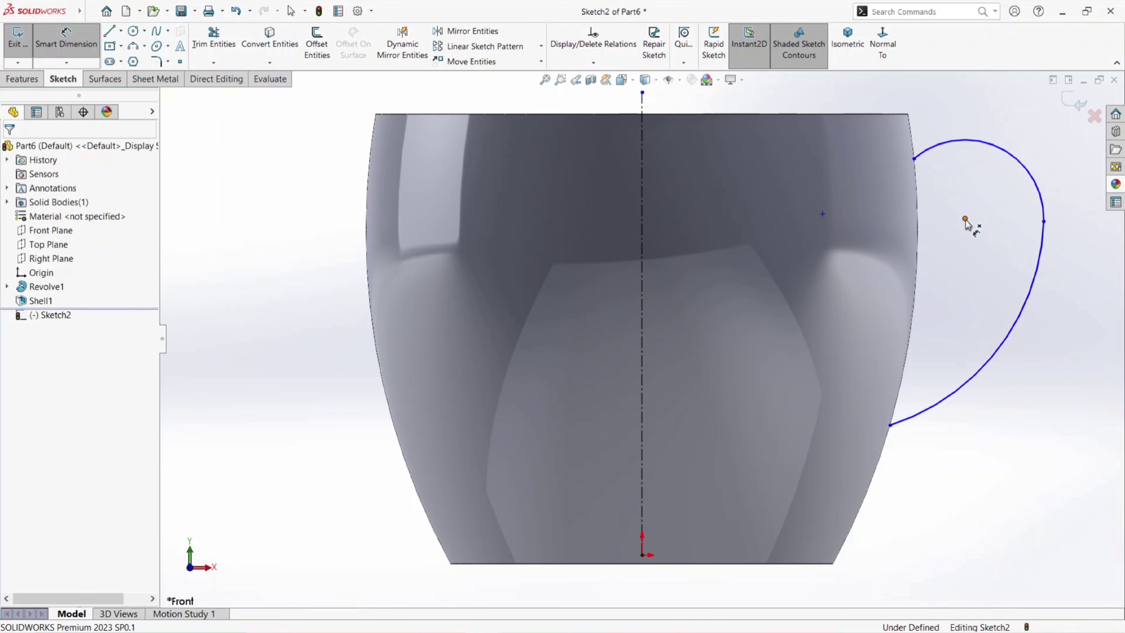
{"action": "left_click", "coordinate": [966, 218]}
{"action": "left_click", "coordinate": [644, 160]}
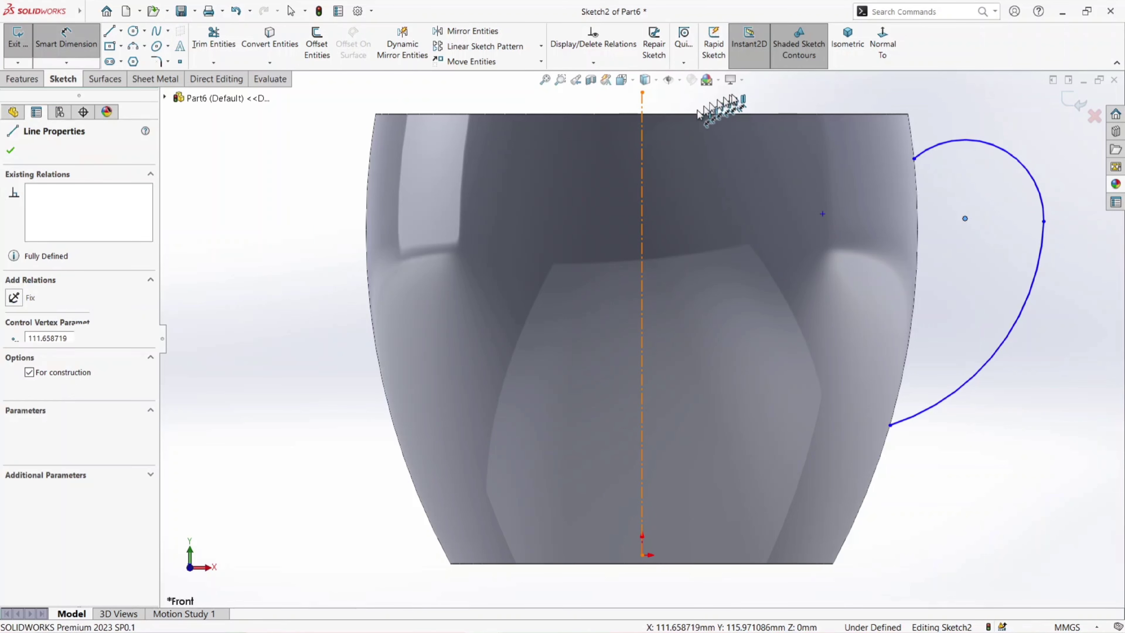
{"action": "left_click", "coordinate": [756, 98]}
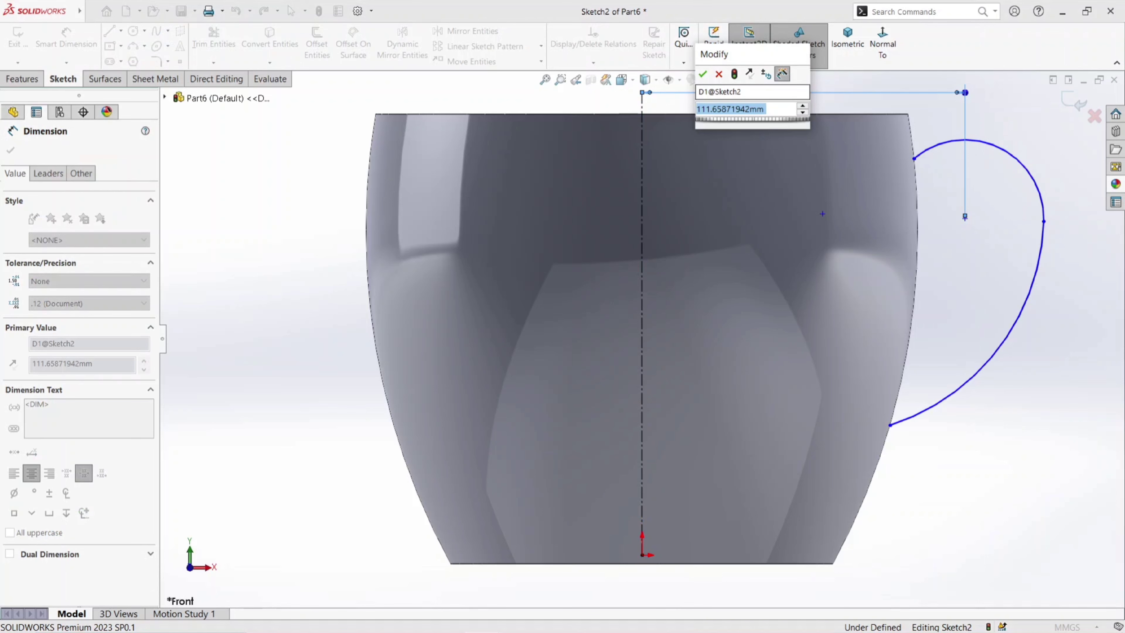
{"action": "type", "text": "120"}
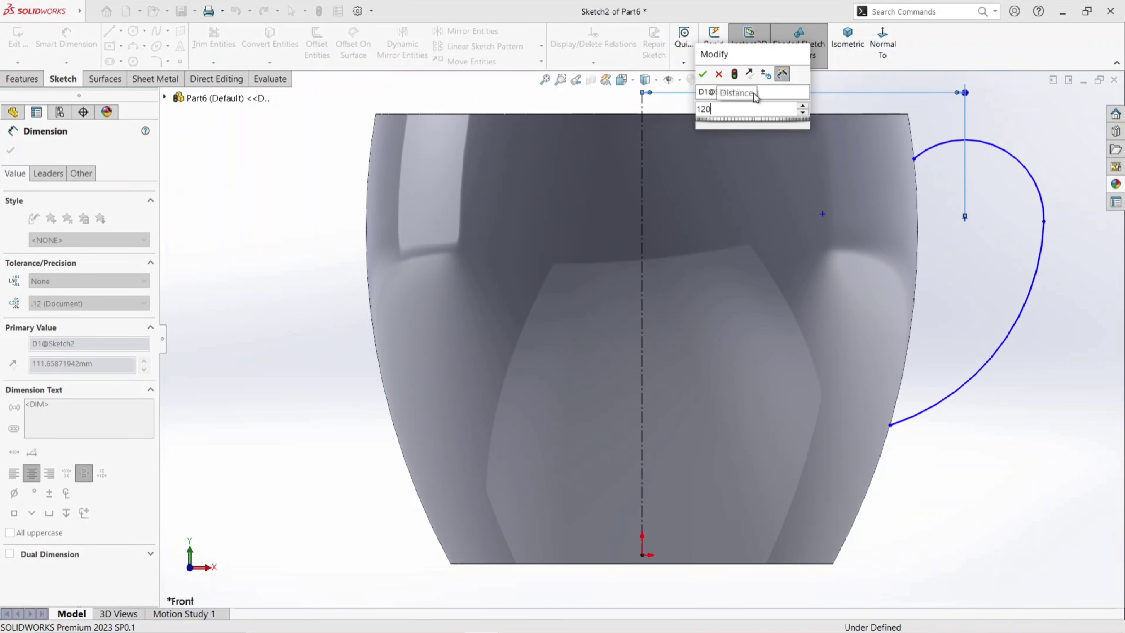
{"action": "key", "text": "Return"}
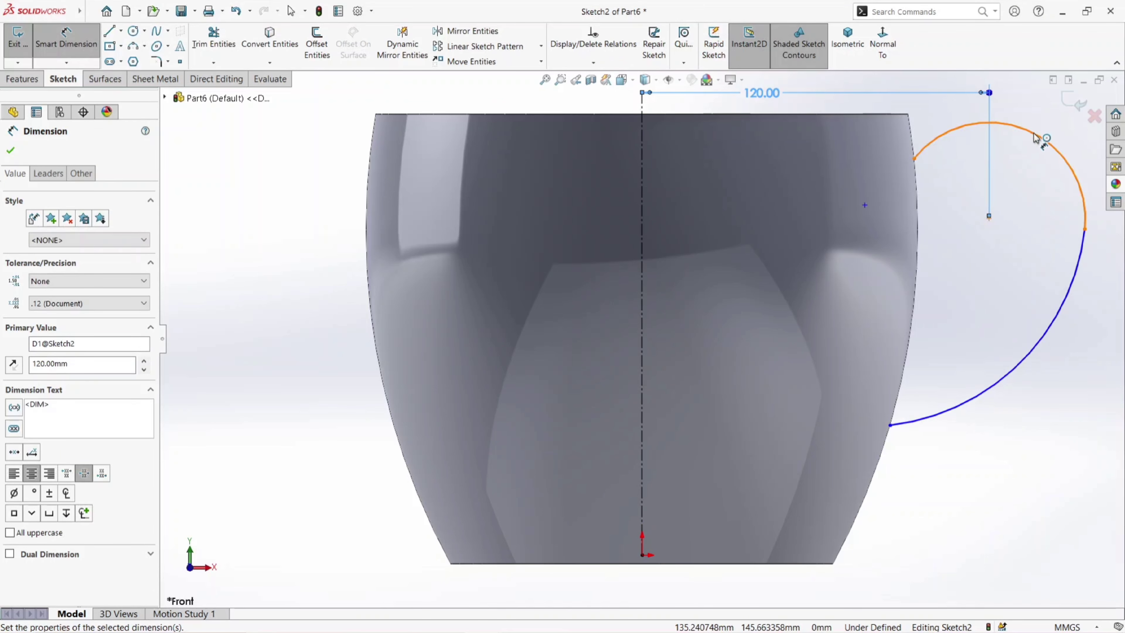
- Dimension the upper handle arc with a radius of 34 mm
{"action": "scroll", "coordinate": [1042, 137], "scroll_direction": "up", "scroll_amount": 3}
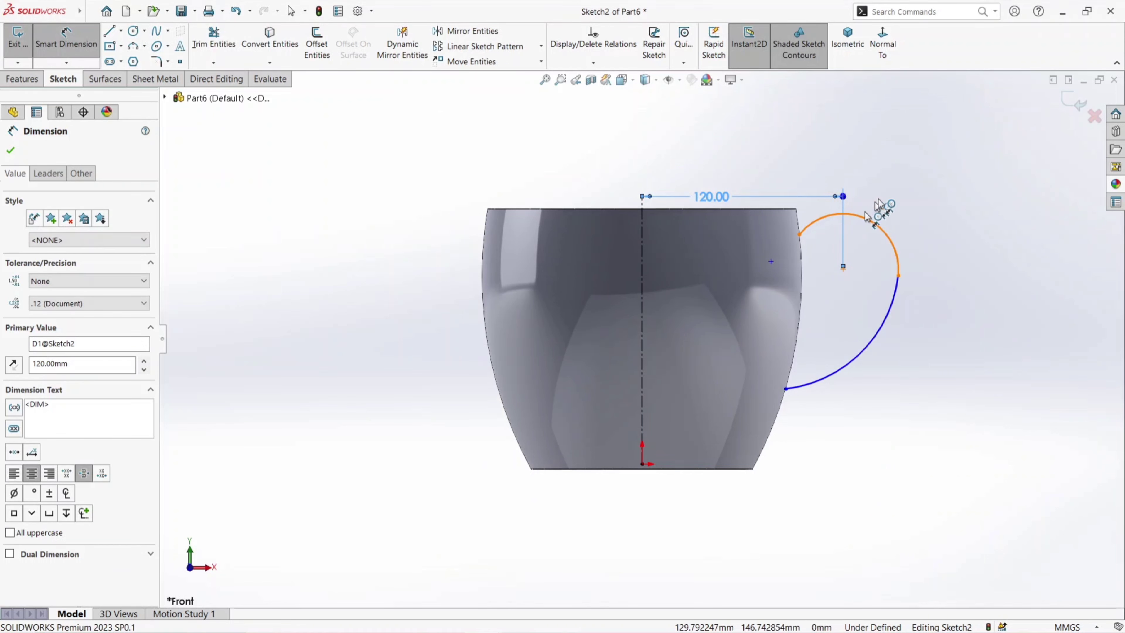
{"action": "left_click", "coordinate": [875, 224]}
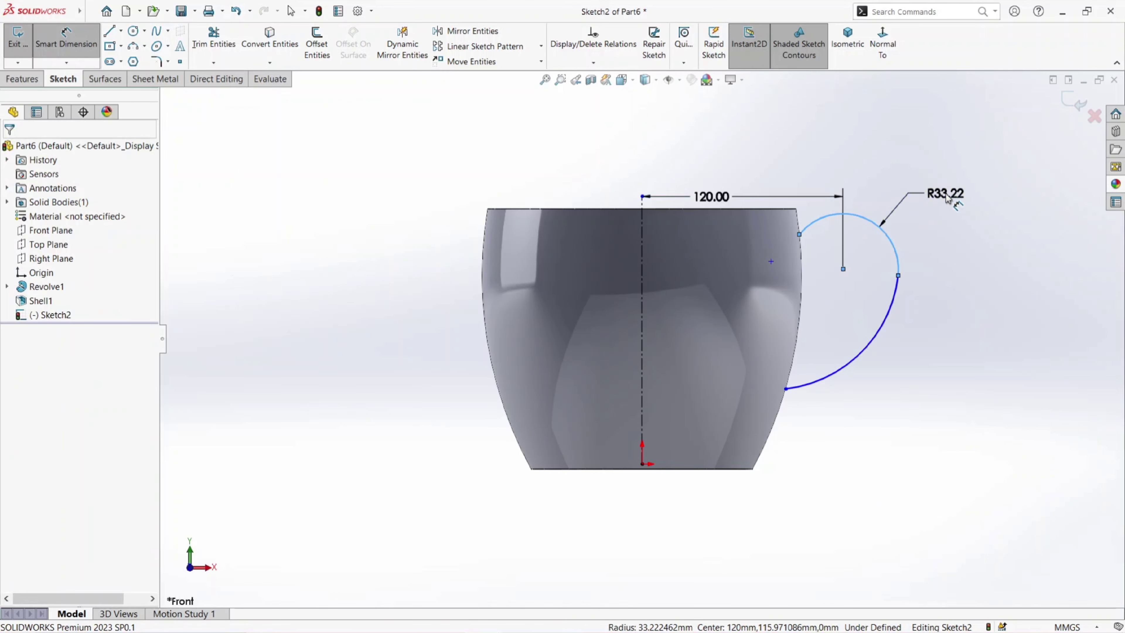
{"action": "left_click", "coordinate": [947, 198]}
{"action": "key", "text": "Return"}
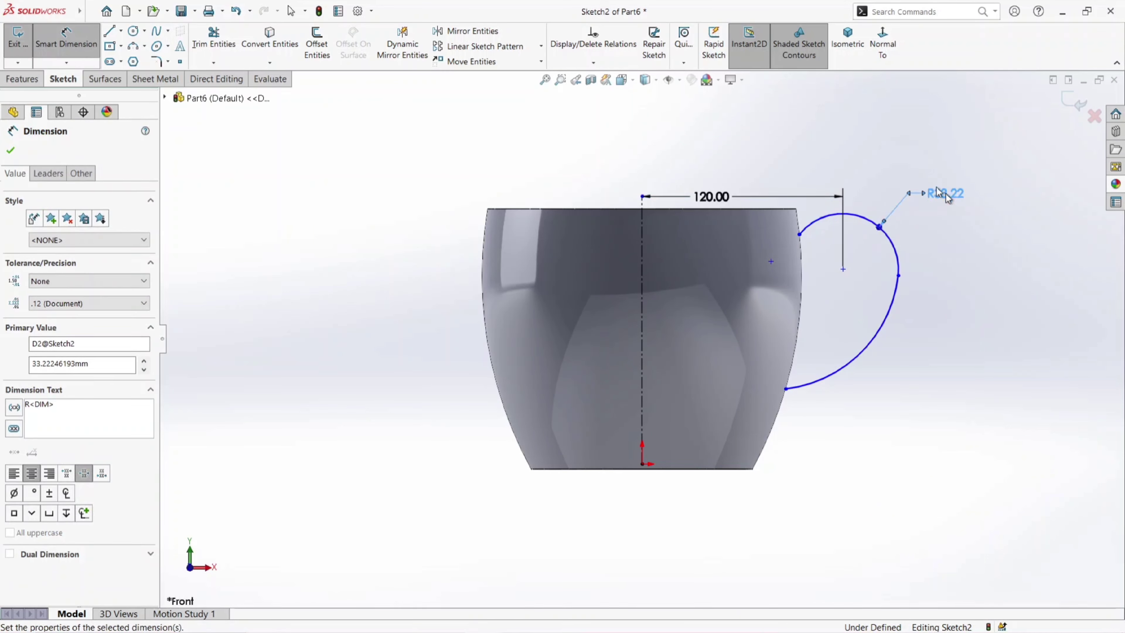
- Dimension the horizontal distance from the shared endpoint of the two handle arcs to the centerline as 148 mm
{"action": "left_click", "coordinate": [900, 277]}
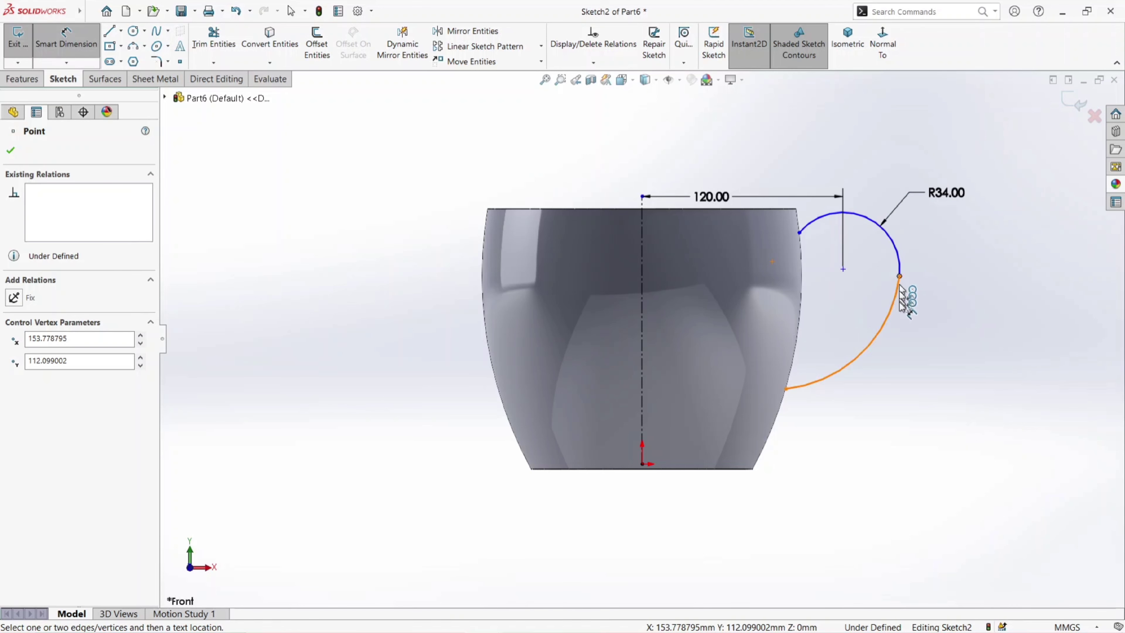
{"action": "left_click", "coordinate": [642, 345]}
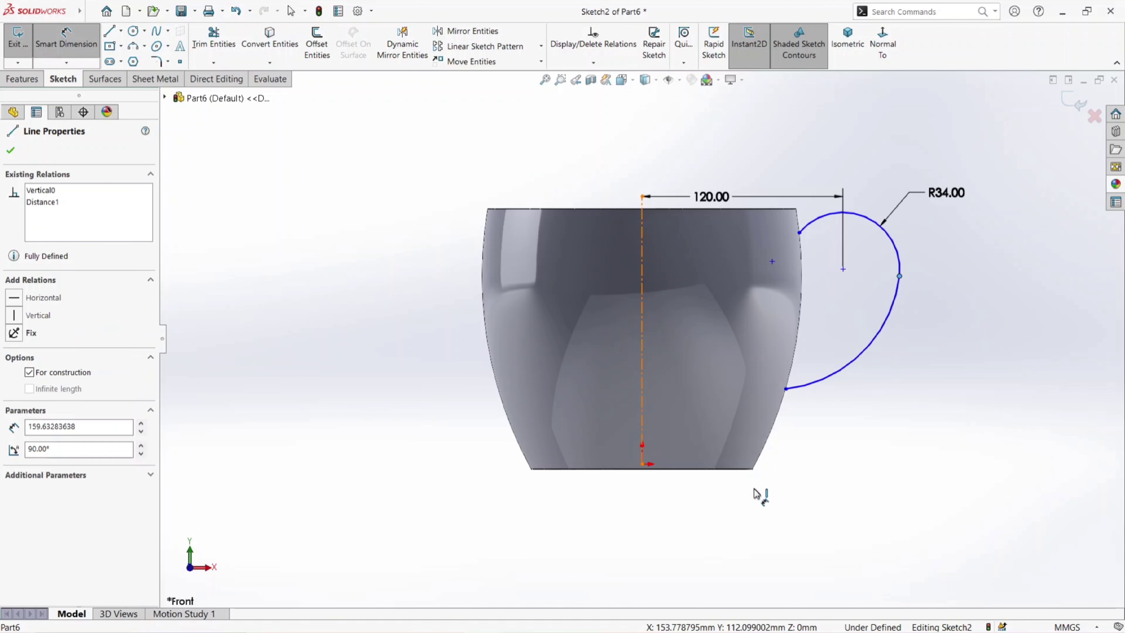
{"action": "left_click", "coordinate": [753, 521]}
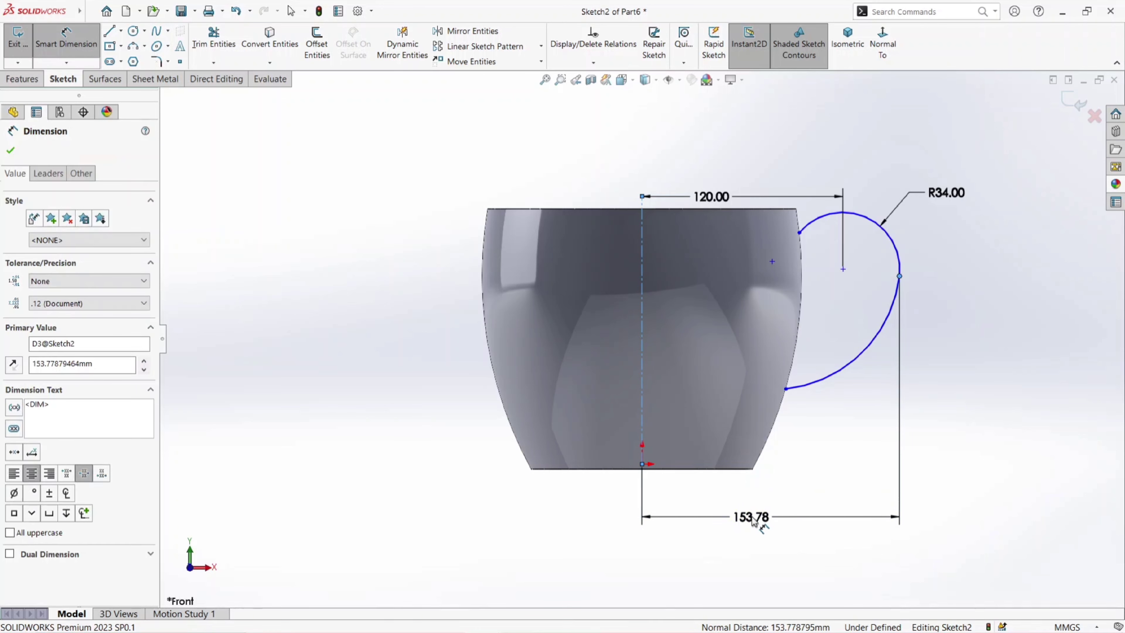
{"action": "type", "text": "148"}
{"action": "key", "text": "Return"}
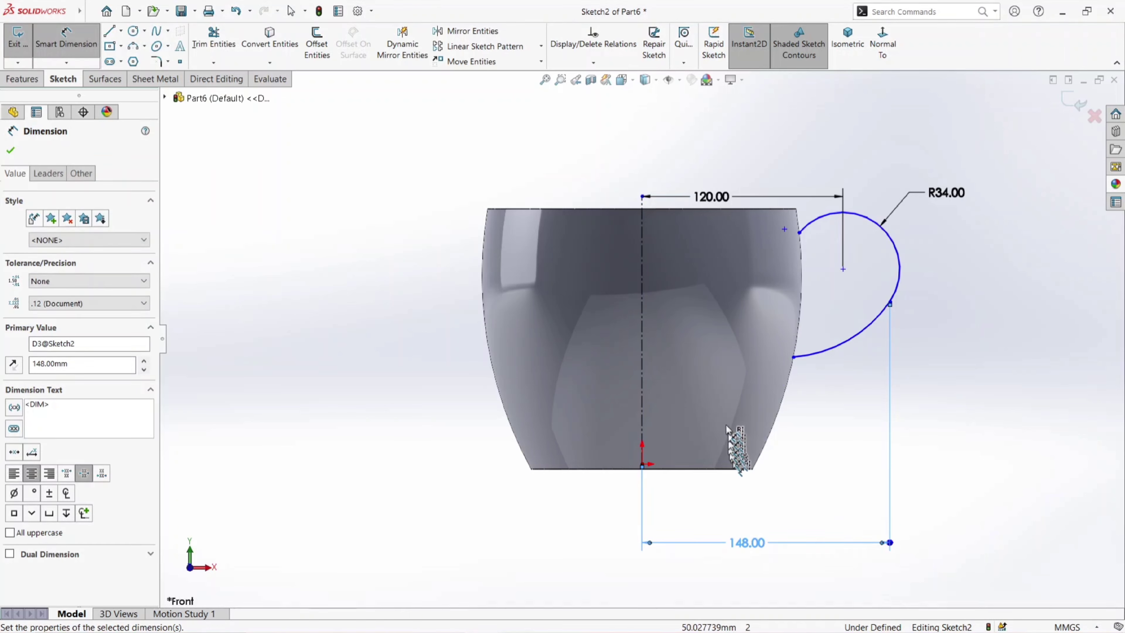
- Dimension the vertical distance between the cup's rim and the upper arc's center as 56 mm
{"action": "left_click", "coordinate": [844, 271]}
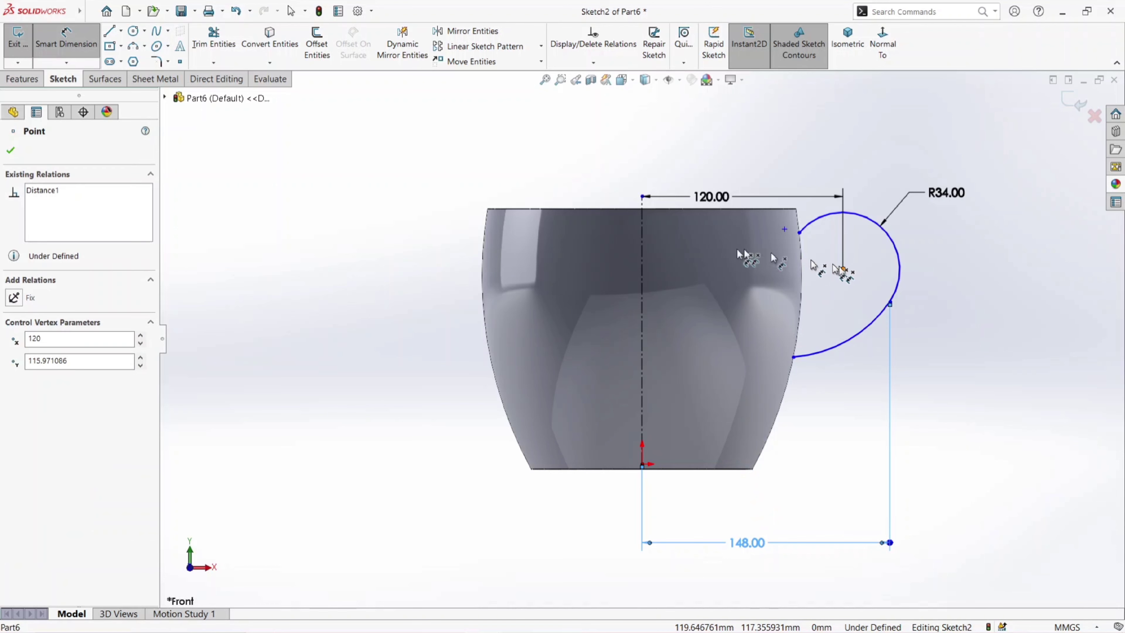
{"action": "left_click", "coordinate": [664, 208]}
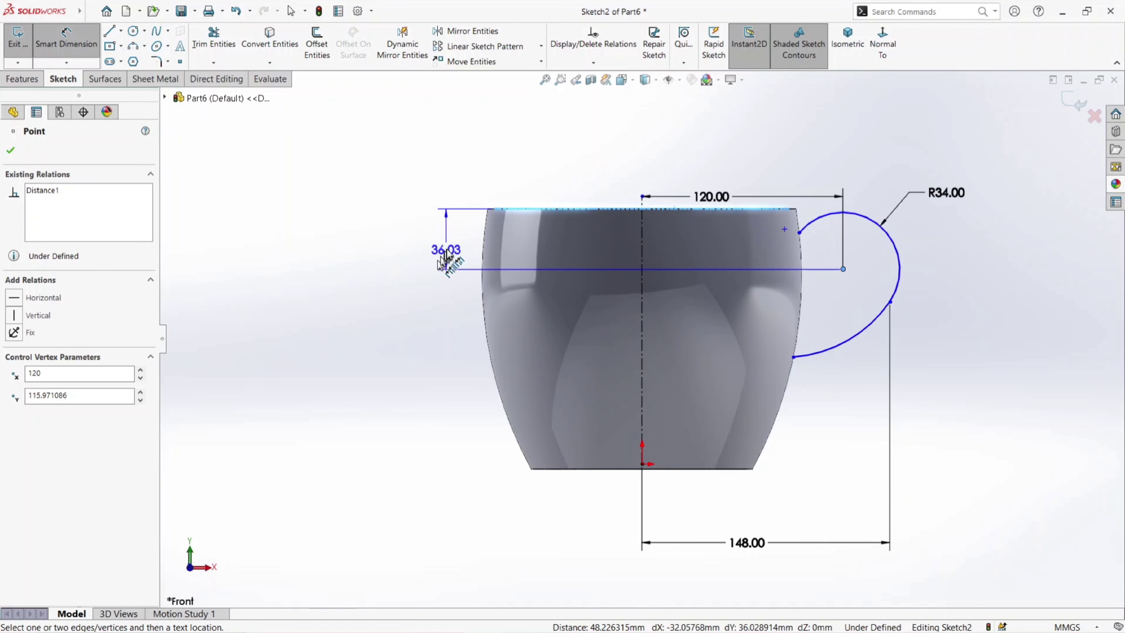
{"action": "left_click", "coordinate": [449, 253]}
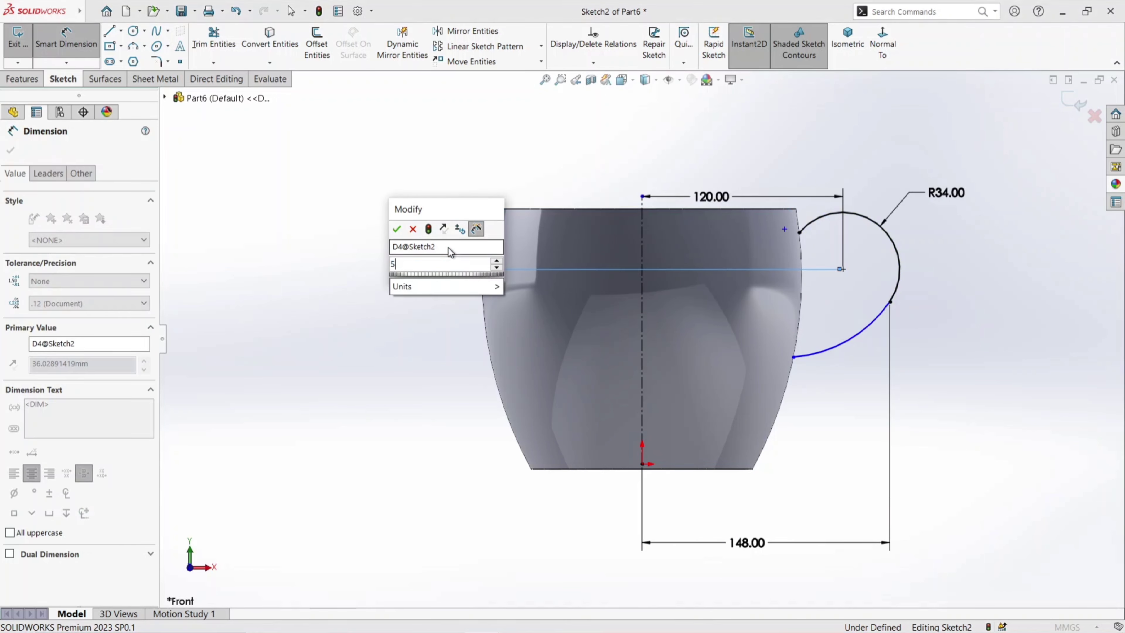
{"action": "type", "text": "56"}
{"action": "key", "text": "Return"}
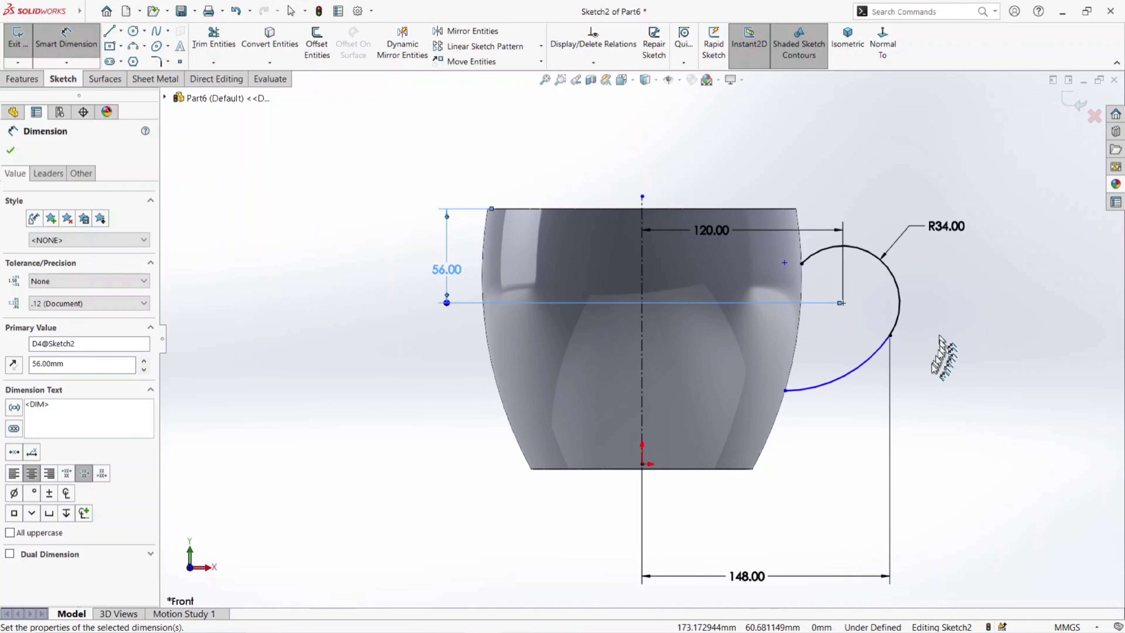
- Dimension the vertical distance from the rim to the lower arc's end on the cup wall as 132 mm, and exit the sketch
{"action": "left_click", "coordinate": [784, 390]}
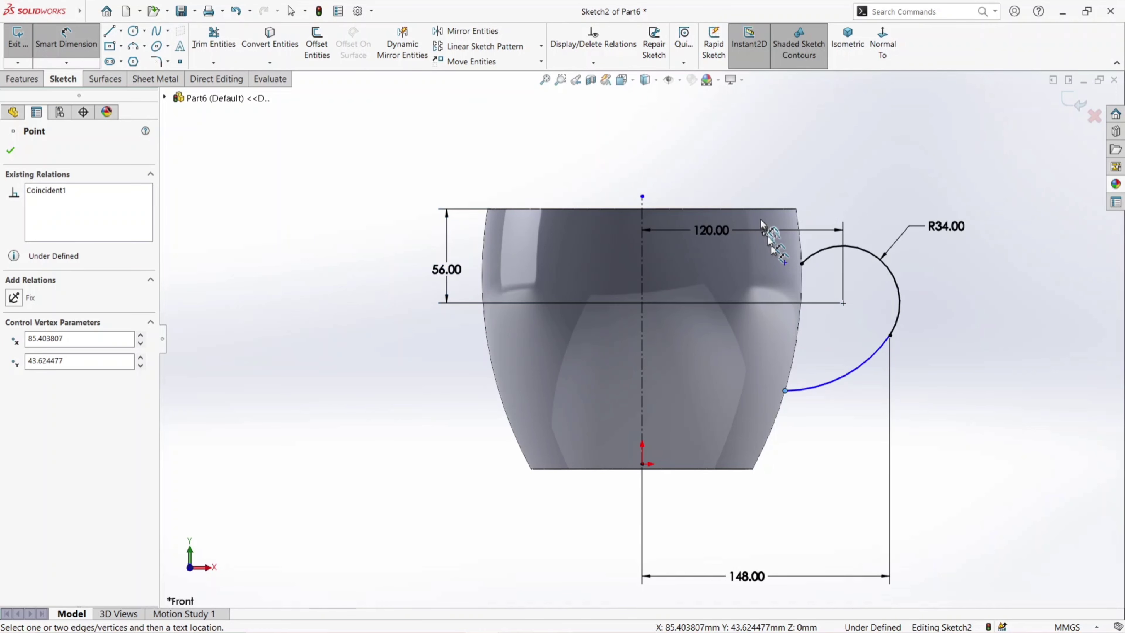
{"action": "left_click", "coordinate": [765, 209]}
{"action": "left_click", "coordinate": [962, 306]}
{"action": "type", "text": "132.00mm"}
{"action": "key", "text": "Return"}
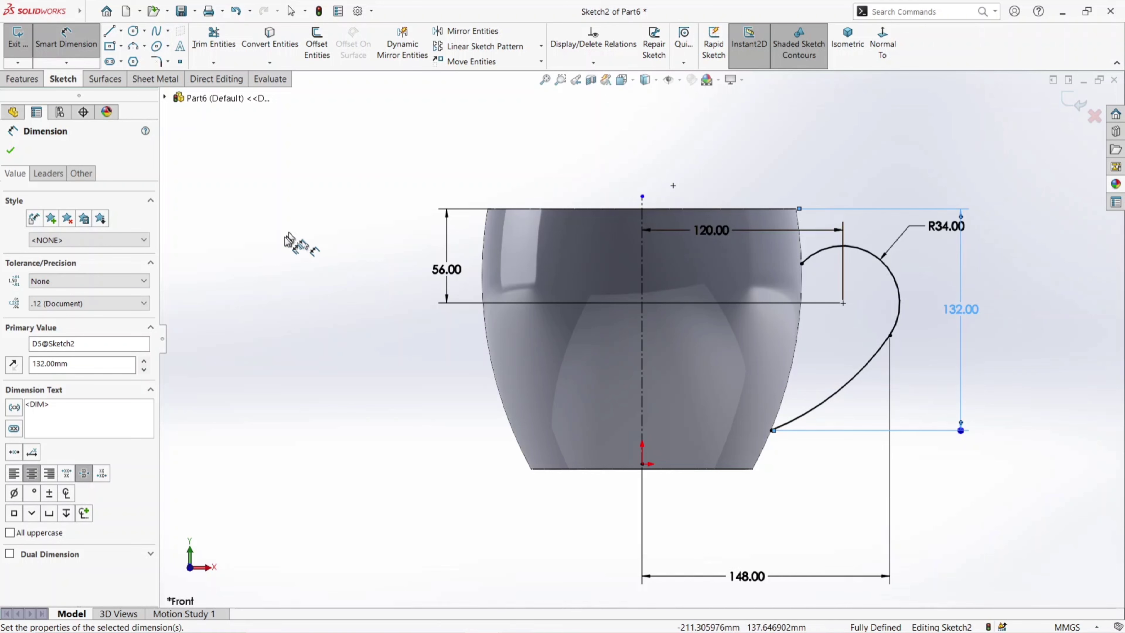
{"action": "left_click", "coordinate": [13, 151]}
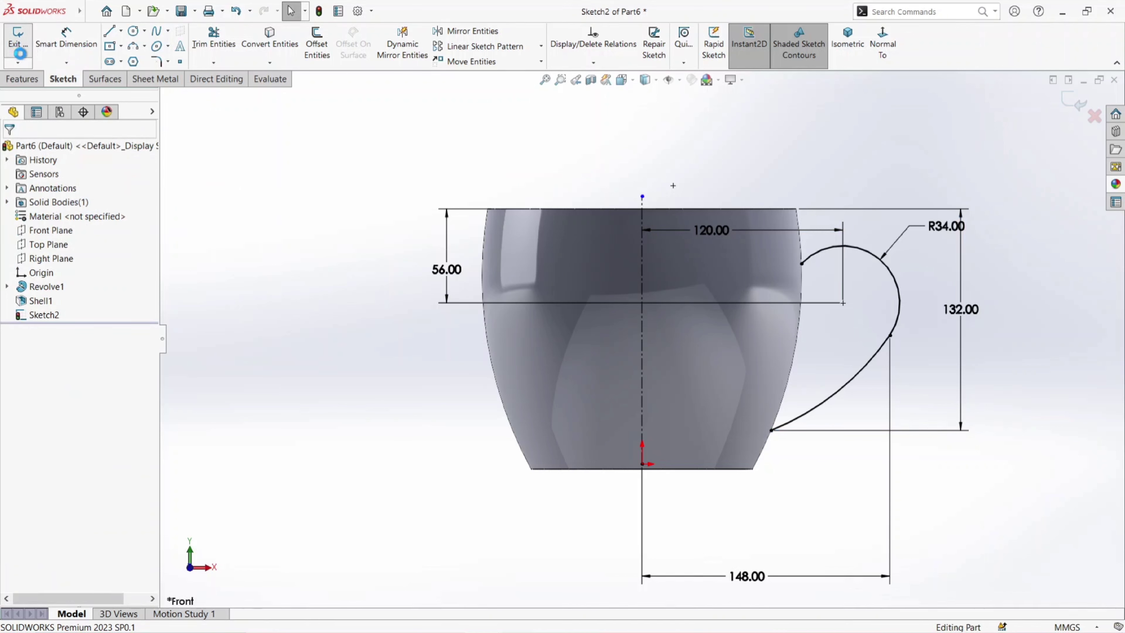
{"action": "left_click", "coordinate": [20, 52]}
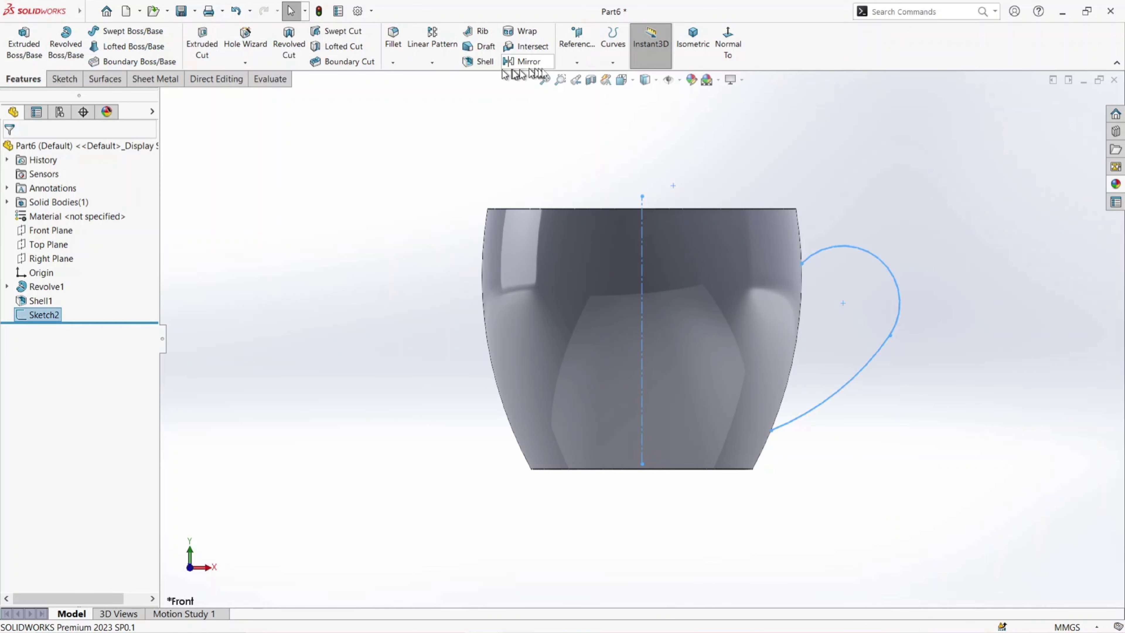
- Create a reference plane perpendicular to the lower handle arc at the endpoint it shares with the upper arc
{"action": "left_click", "coordinate": [577, 62]}
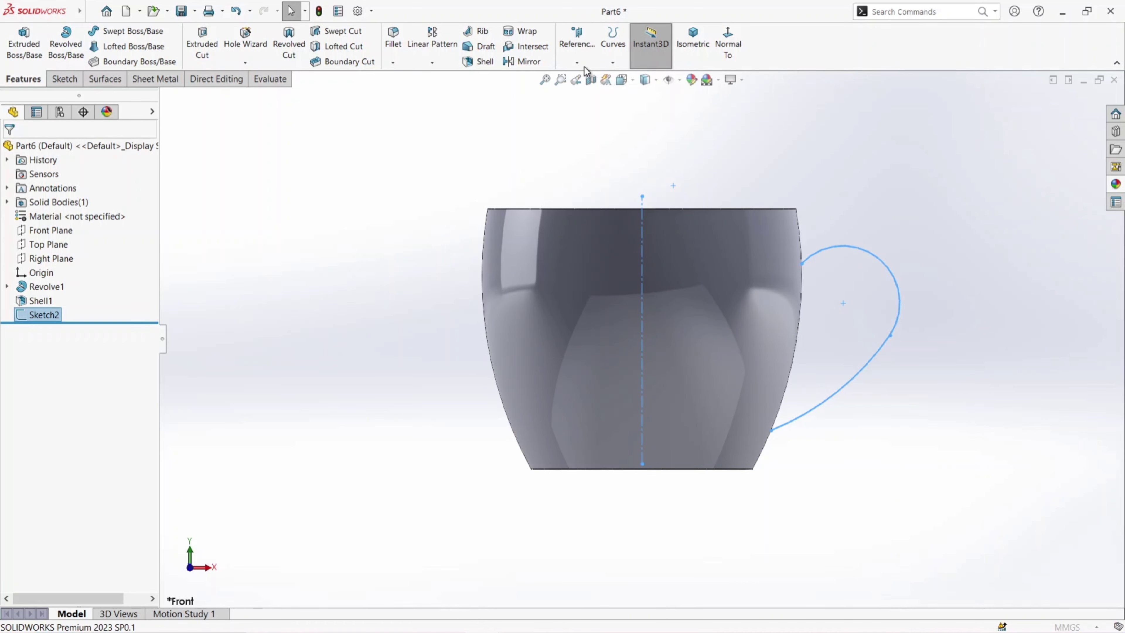
{"action": "left_click", "coordinate": [881, 350]}
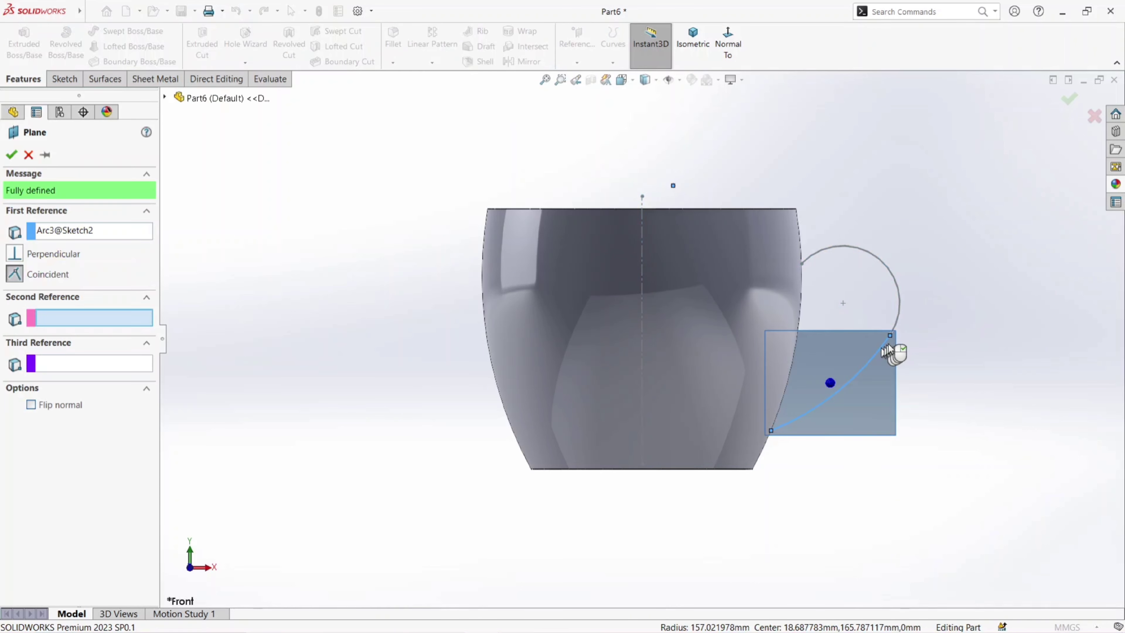
{"action": "scroll", "coordinate": [894, 355], "scroll_direction": "down", "scroll_amount": 5}
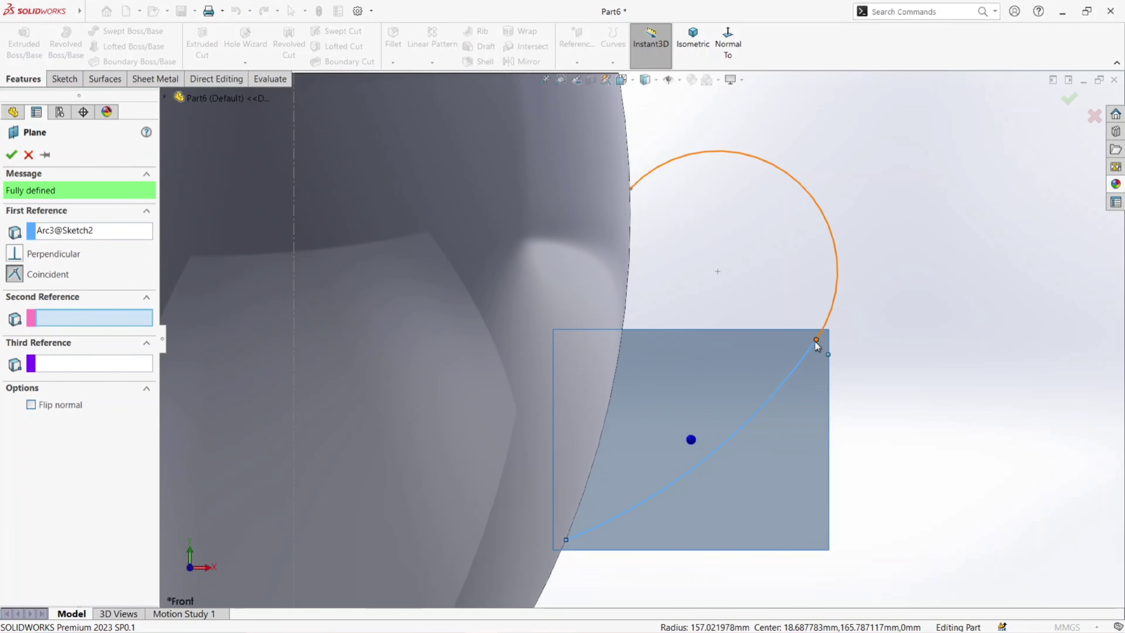
{"action": "left_click", "coordinate": [816, 340]}
{"action": "scroll", "coordinate": [829, 354], "scroll_direction": "up", "scroll_amount": 6}
{"action": "middle_click_drag", "start_coordinate": [753, 382], "coordinate": [708, 395]}
{"action": "left_click", "coordinate": [11, 158]}
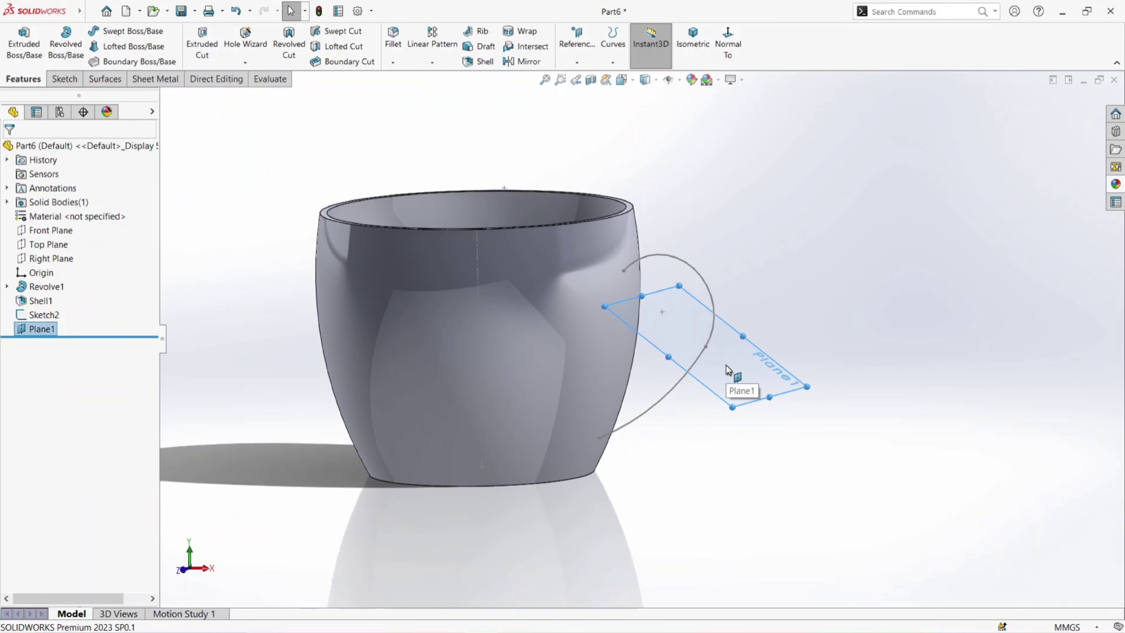
- Start a sketch on the new plane and draw a center rectangle of about 14 by 12 mm centered on the handle path's point
{"action": "left_click", "coordinate": [732, 369]}
{"action": "left_click", "coordinate": [778, 339]}
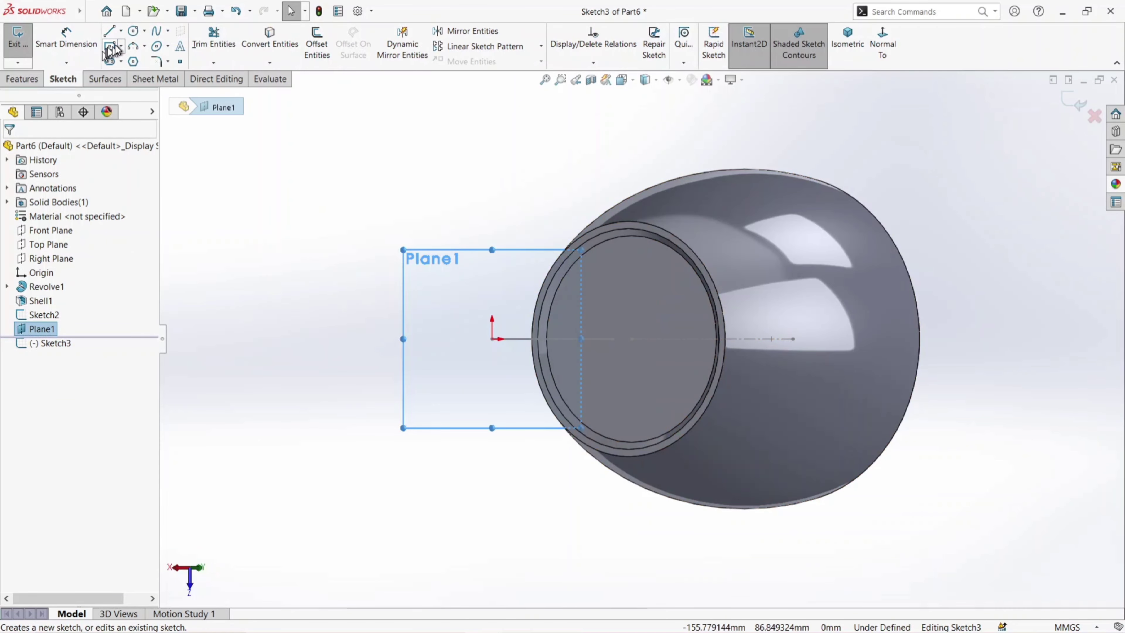
{"action": "left_click", "coordinate": [124, 47]}
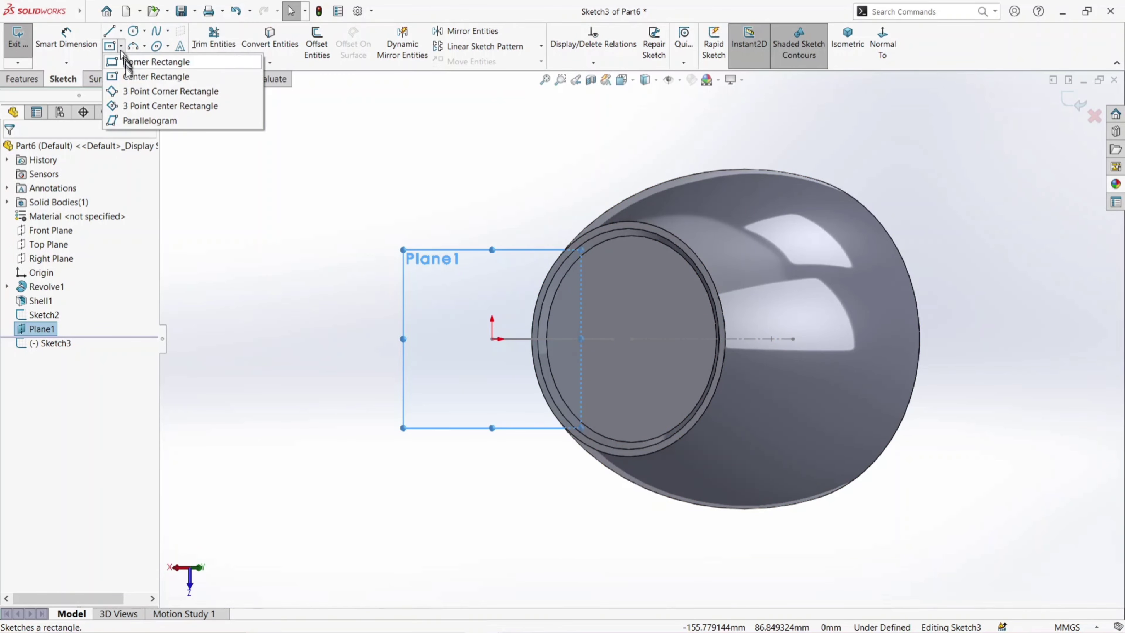
{"action": "left_click", "coordinate": [492, 339]}
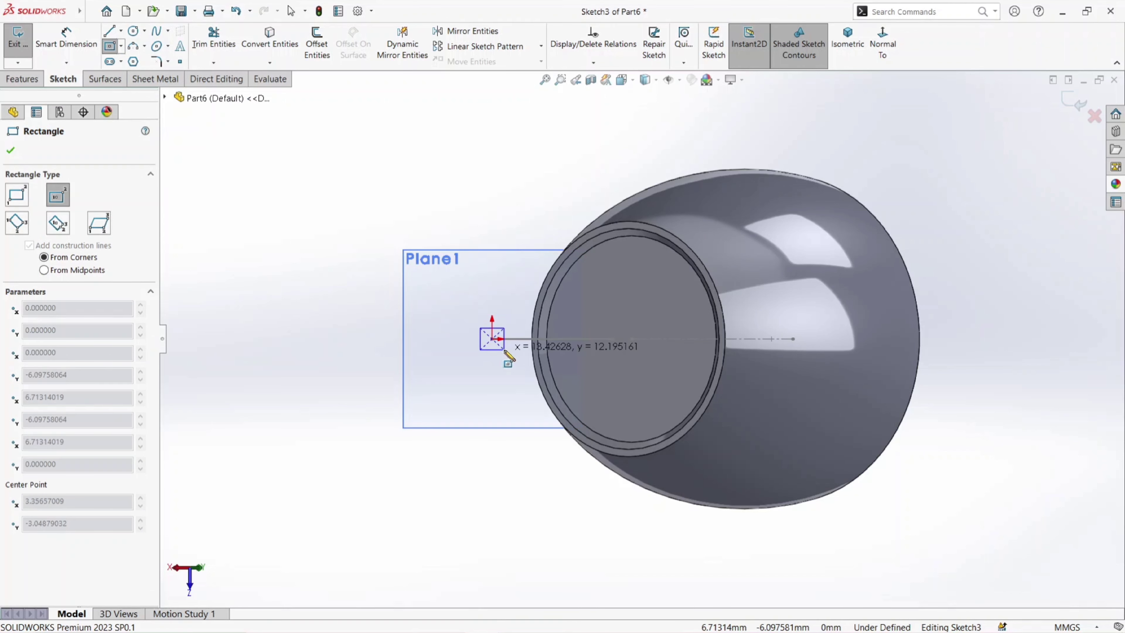
{"action": "left_click", "coordinate": [506, 350]}
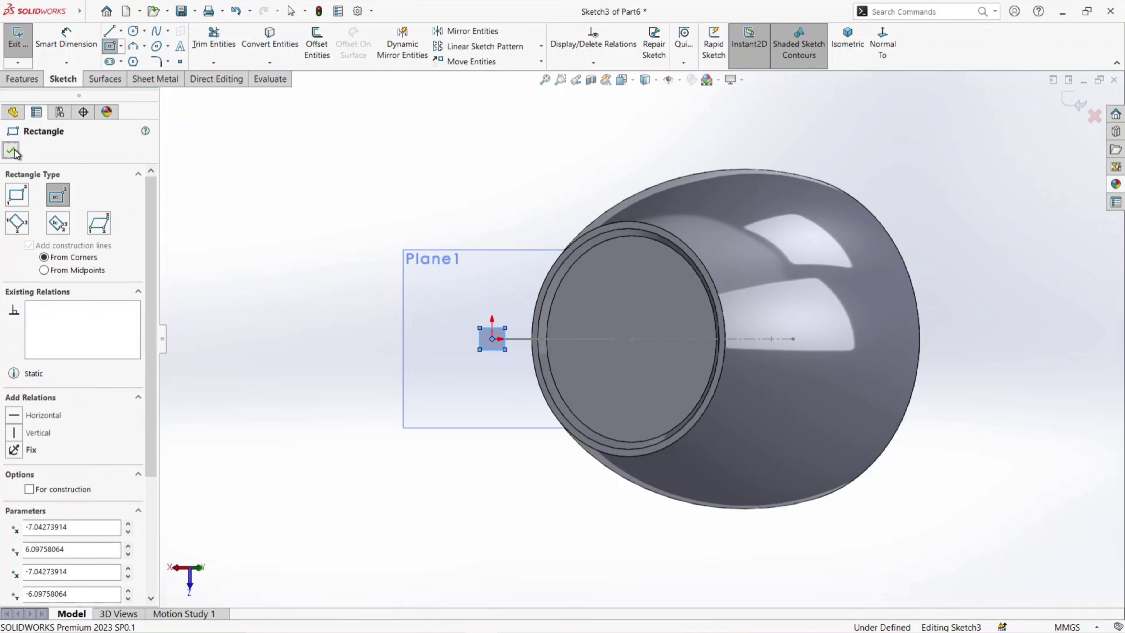
{"action": "left_click", "coordinate": [11, 148]}
- Dimension the rectangle's horizontal side as 12 mm
{"action": "left_click", "coordinate": [75, 45]}
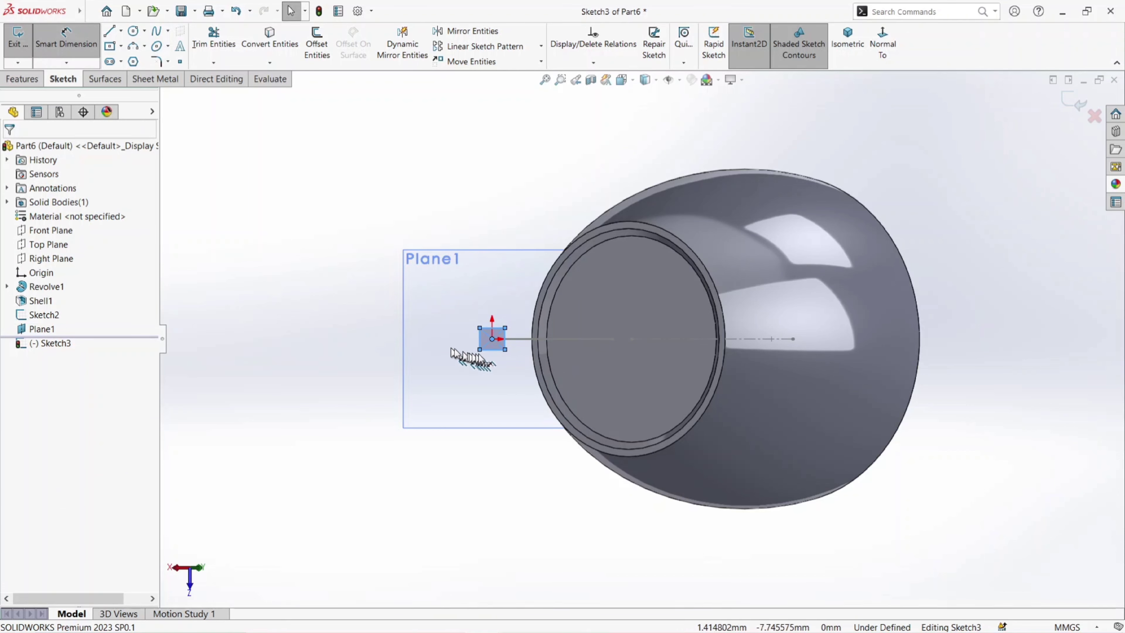
{"action": "scroll", "coordinate": [500, 350], "scroll_direction": "down", "scroll_amount": 2}
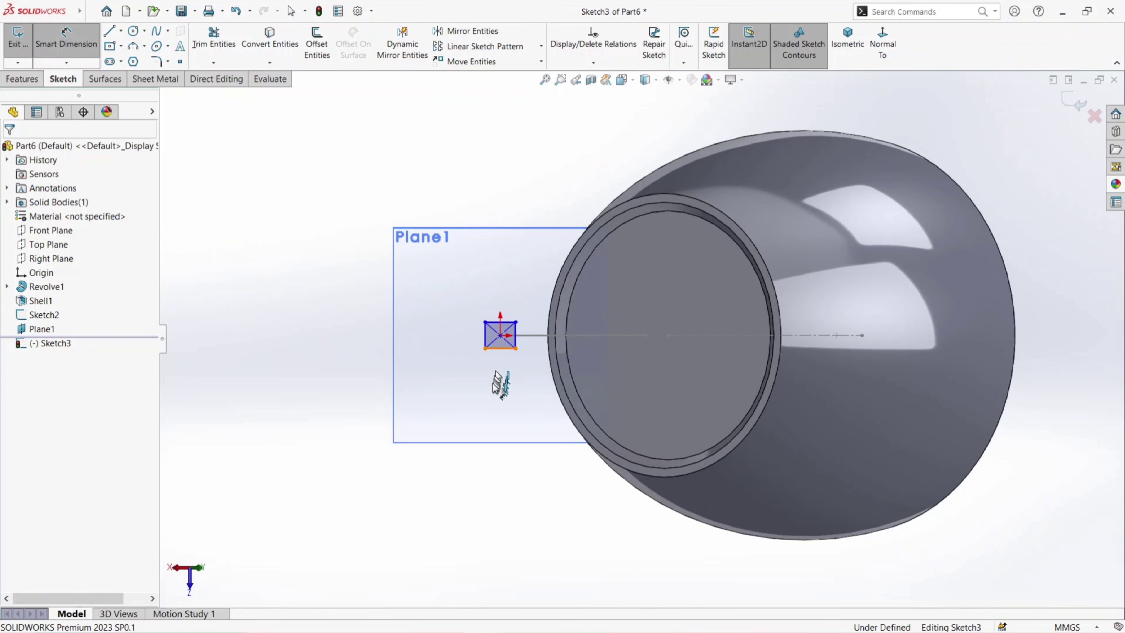
{"action": "left_click", "coordinate": [499, 349]}
{"action": "left_click", "coordinate": [500, 384]}
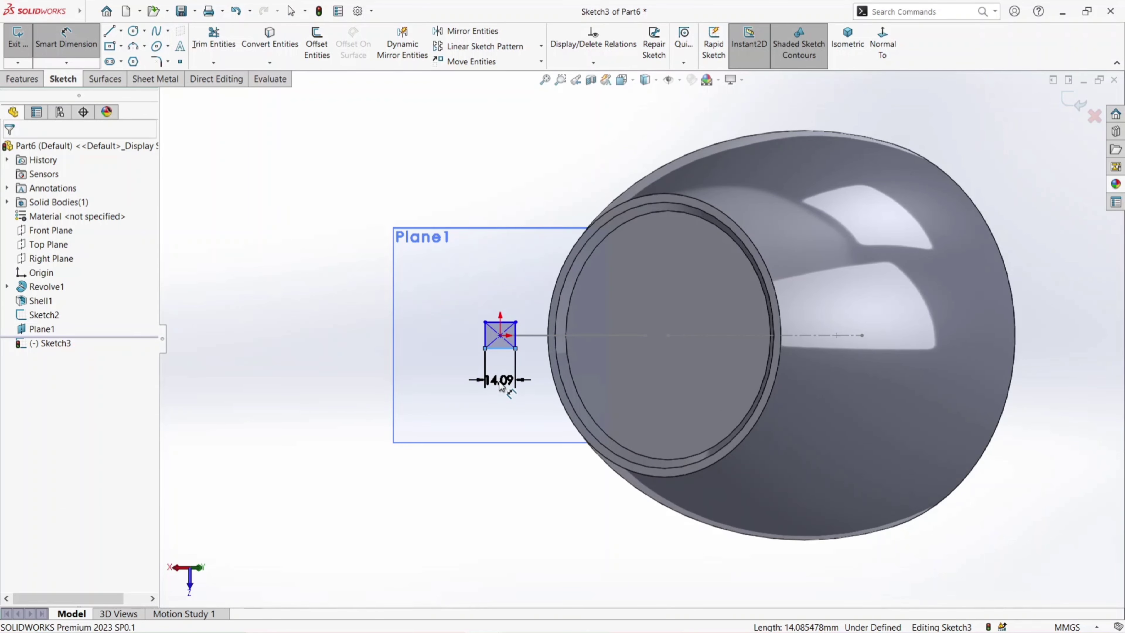
{"action": "type", "text": "5"}
{"action": "key", "text": "Return"}
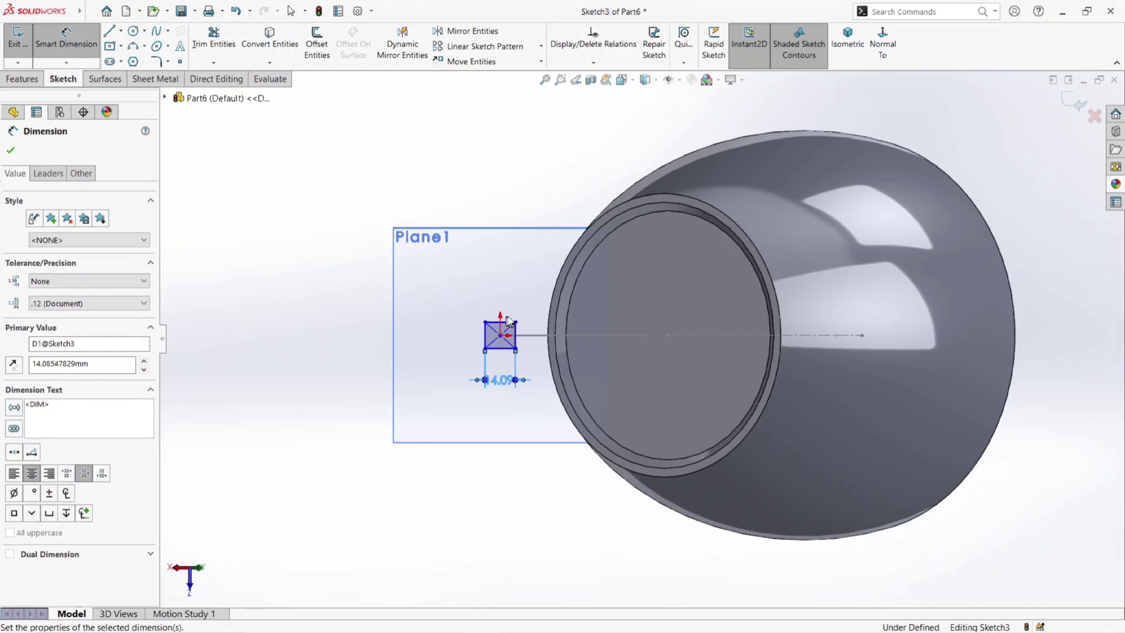
- Dimension the rectangle's vertical side as 18 mm
{"action": "left_click", "coordinate": [489, 341]}
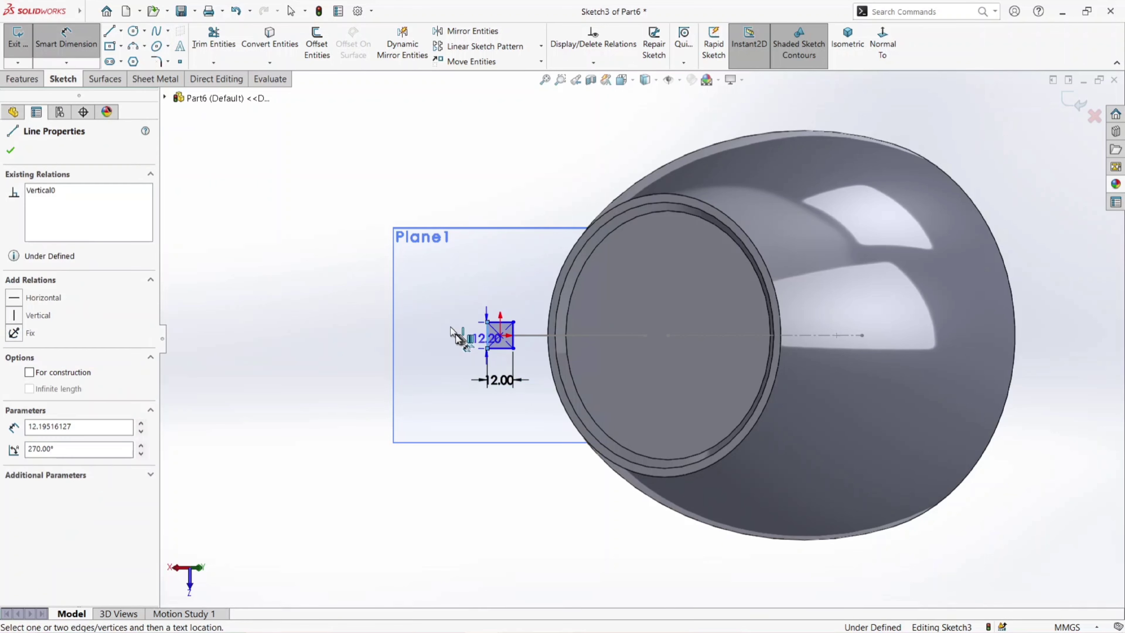
{"action": "left_click", "coordinate": [457, 337]}
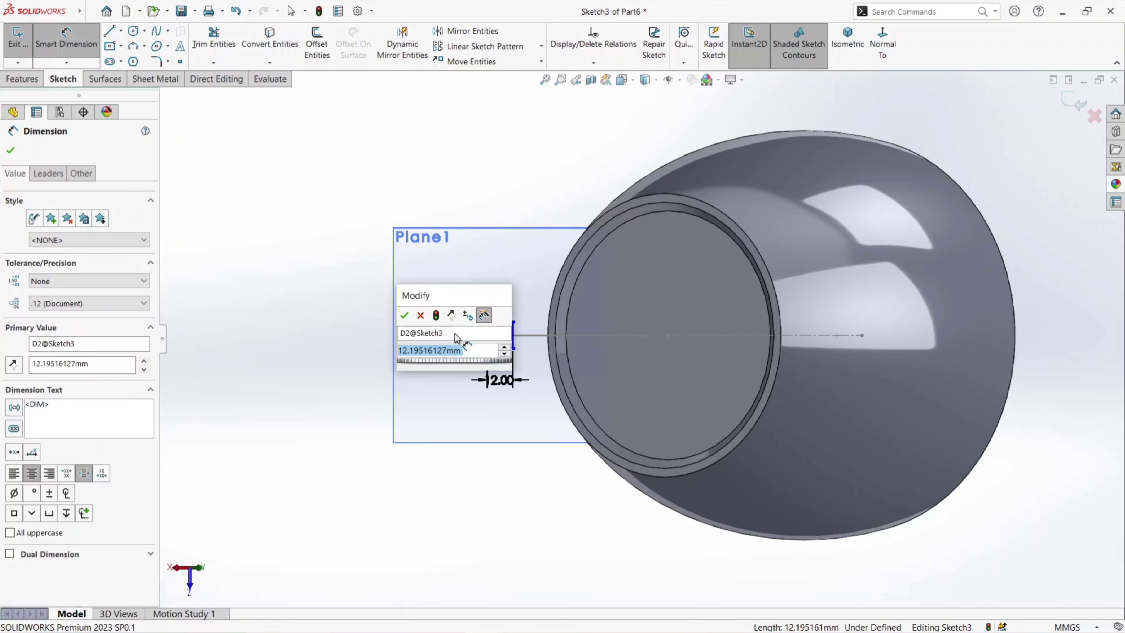
{"action": "type", "text": "12"}
{"action": "key", "text": "Return"}
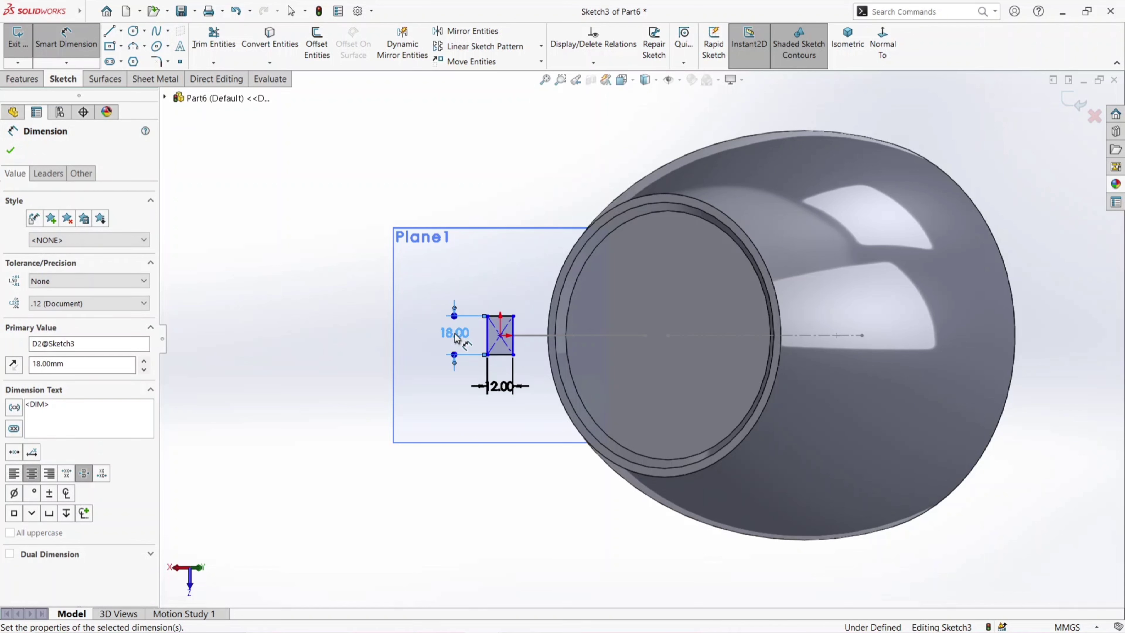
- Round all four corners of the handle profile rectangle with 2 mm sketch fillets
{"action": "left_click", "coordinate": [11, 152]}
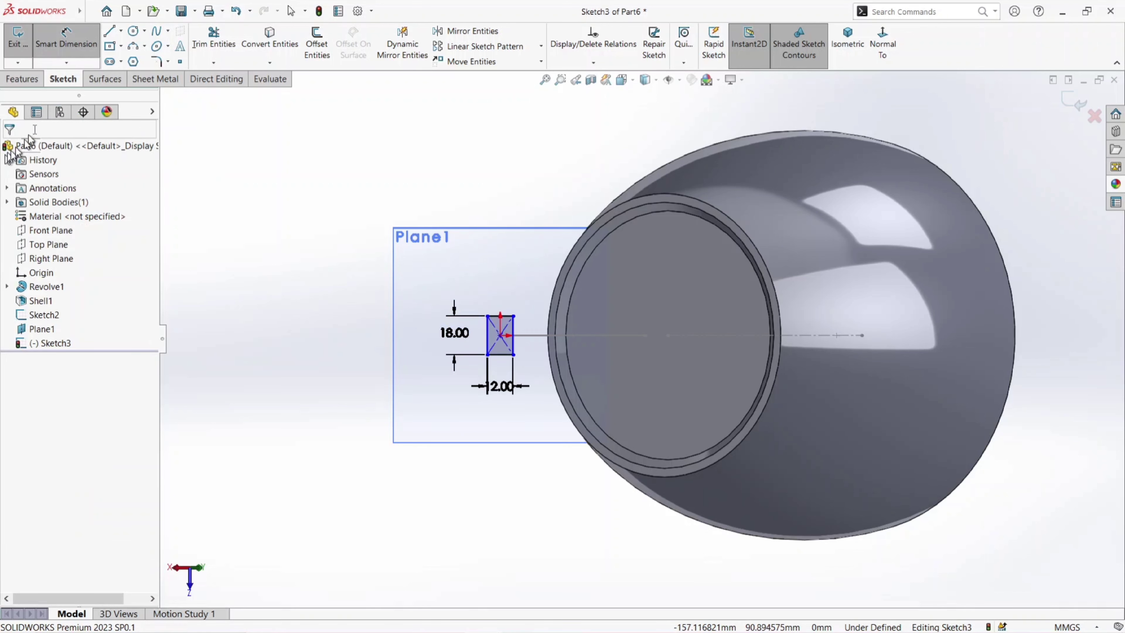
{"action": "left_click", "coordinate": [156, 61]}
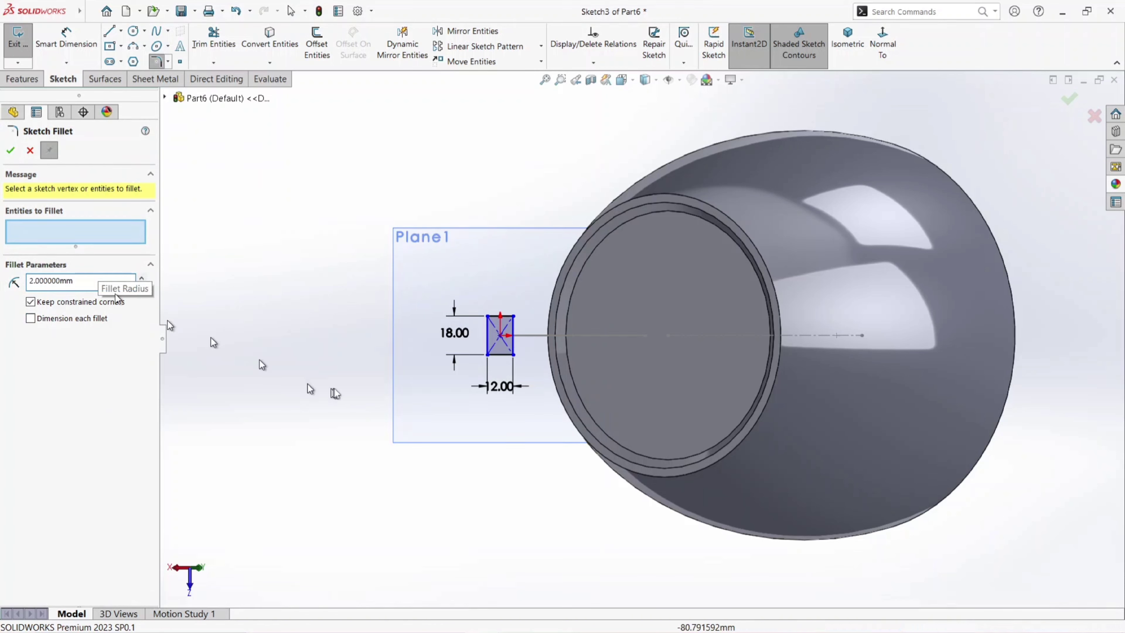
{"action": "left_click_drag", "start_coordinate": [527, 372], "coordinate": [465, 296]}
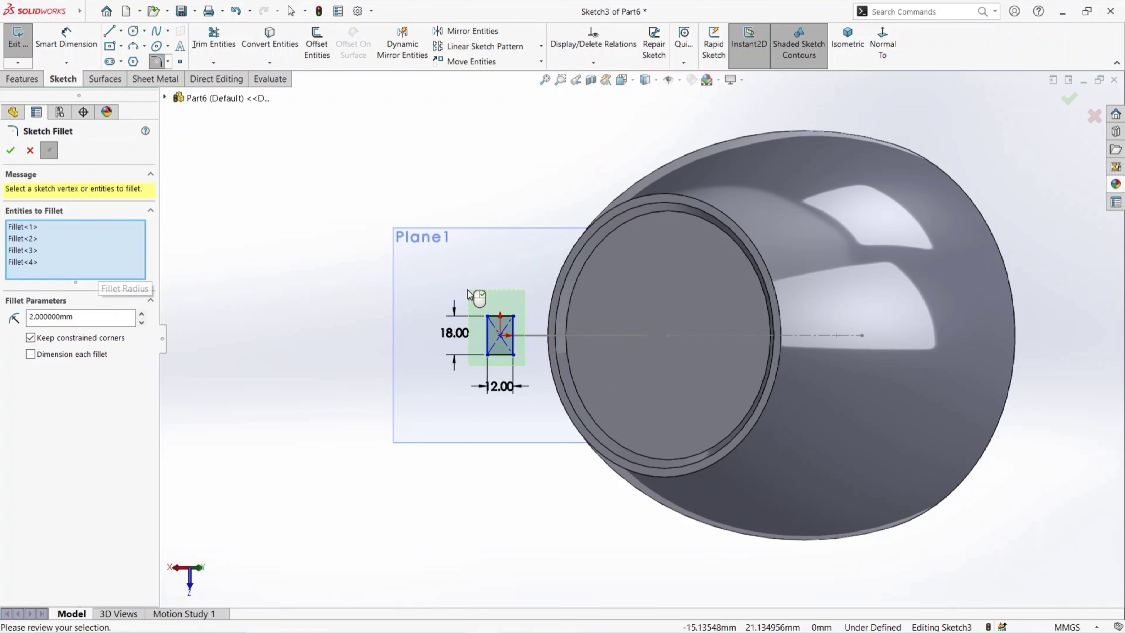
{"action": "left_click", "coordinate": [7, 154]}
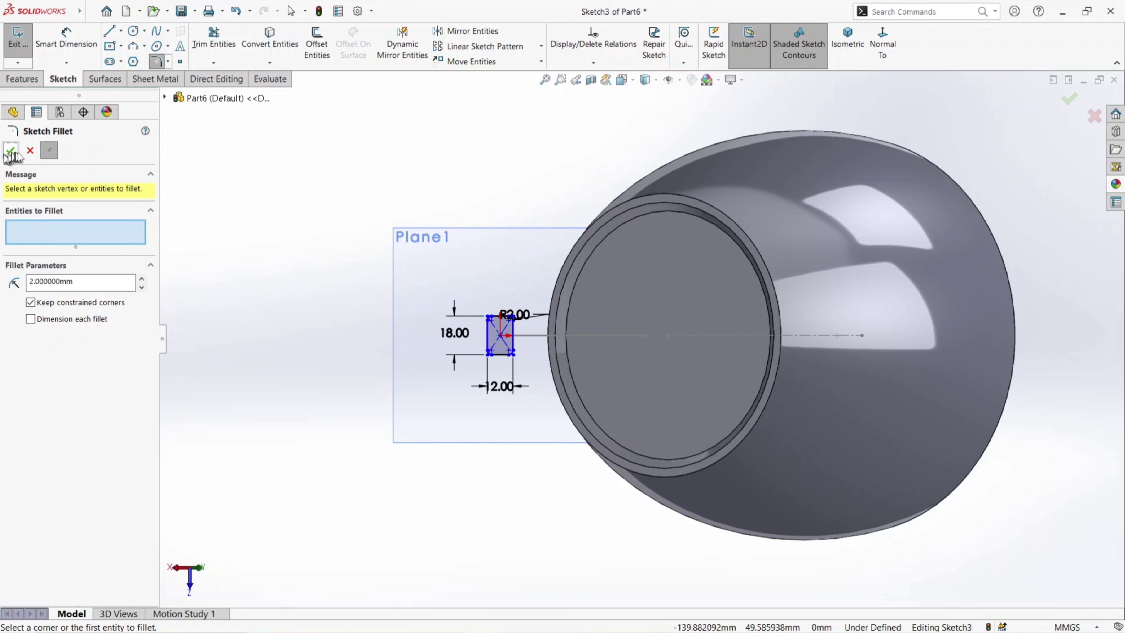
{"action": "scroll", "coordinate": [505, 328], "scroll_direction": "down", "scroll_amount": 2}
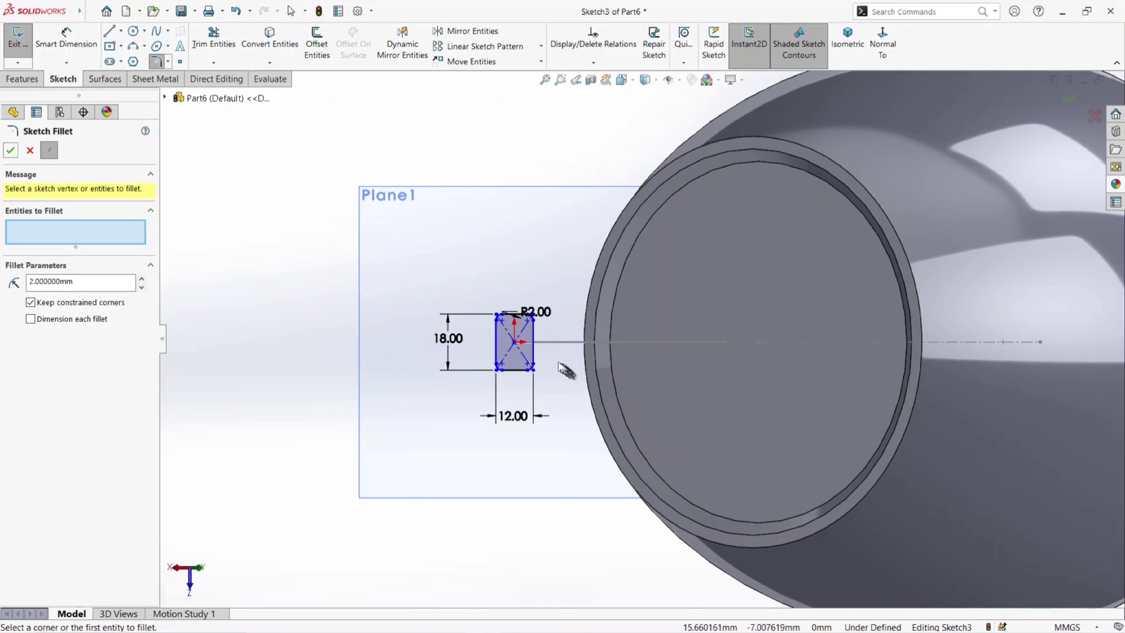
{"action": "left_click", "coordinate": [10, 152]}
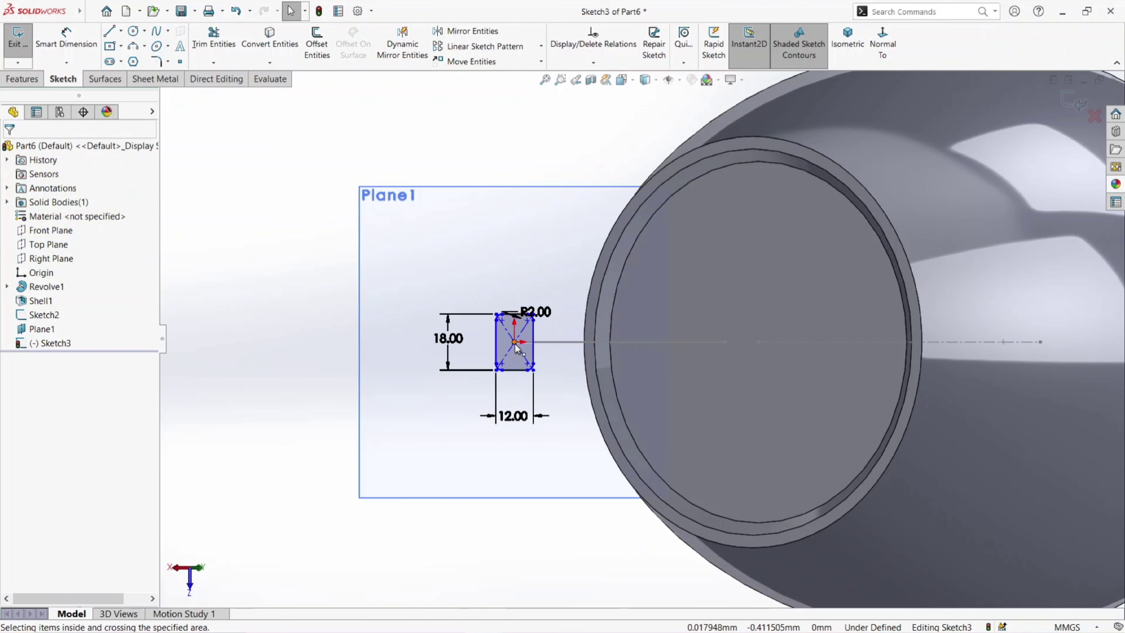
- Add a Pierce relation between the rectangle's center point and the handle path arc, and finish the sketch
{"action": "left_click_drag", "start_coordinate": [515, 344], "coordinate": [471, 330]}
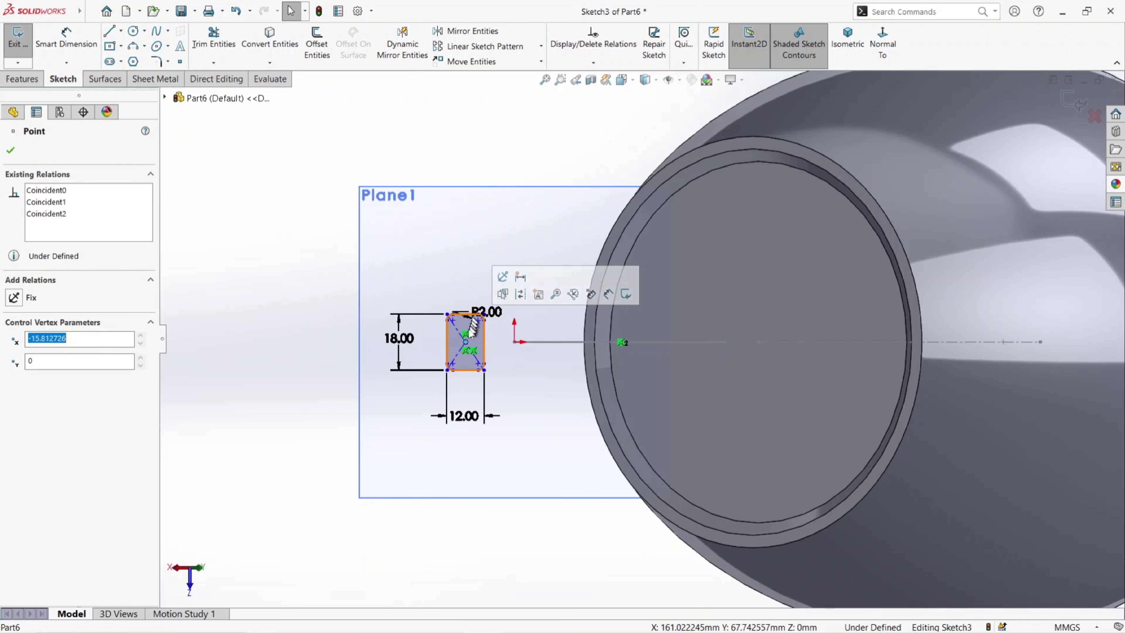
{"action": "left_click", "coordinate": [464, 339]}
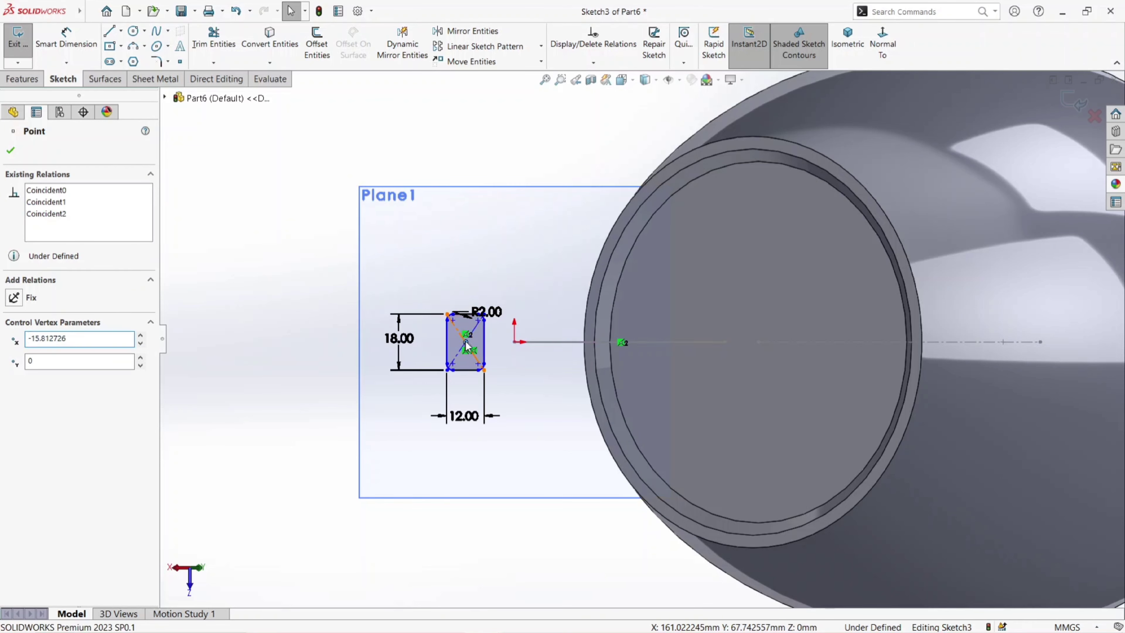
{"action": "left_click", "coordinate": [531, 342], "text": "ctrl"}
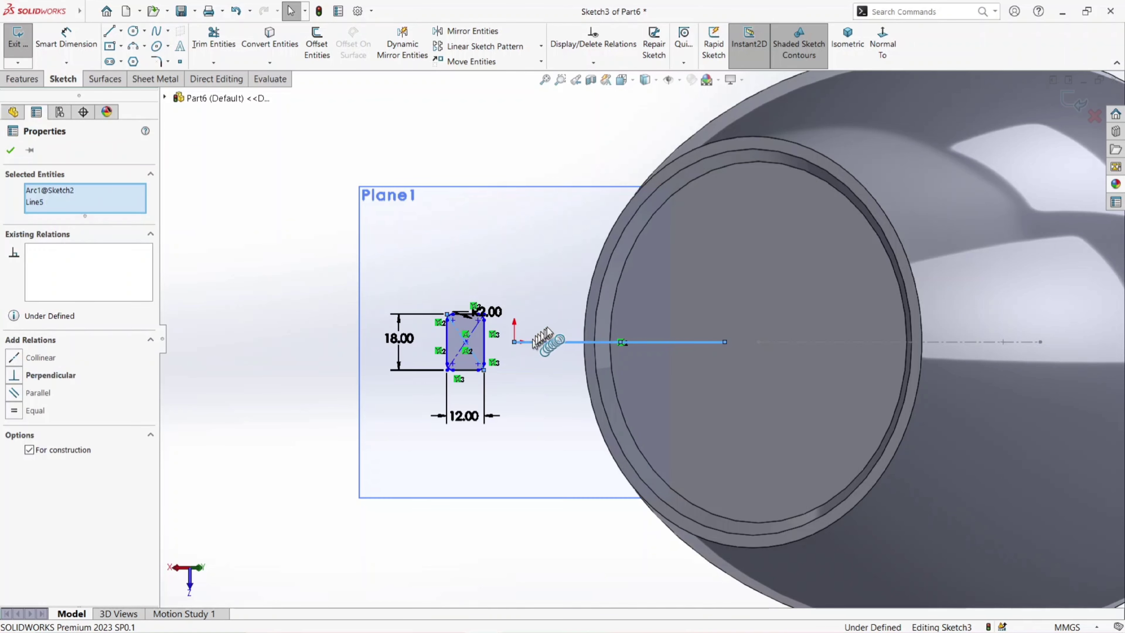
{"action": "left_click", "coordinate": [521, 257]}
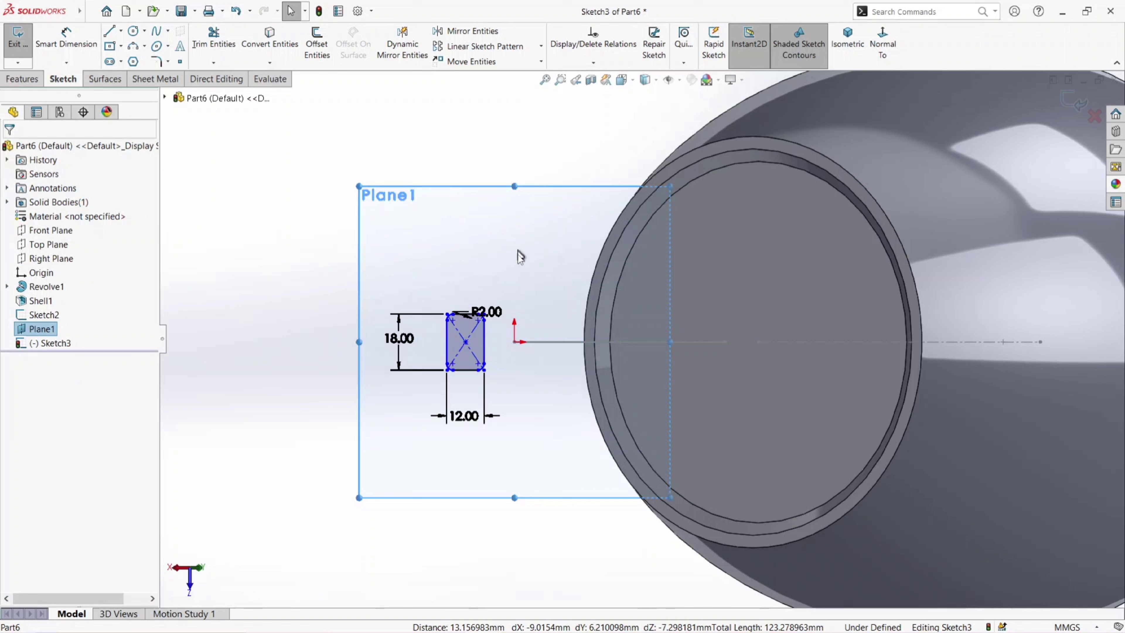
{"action": "left_click", "coordinate": [465, 343]}
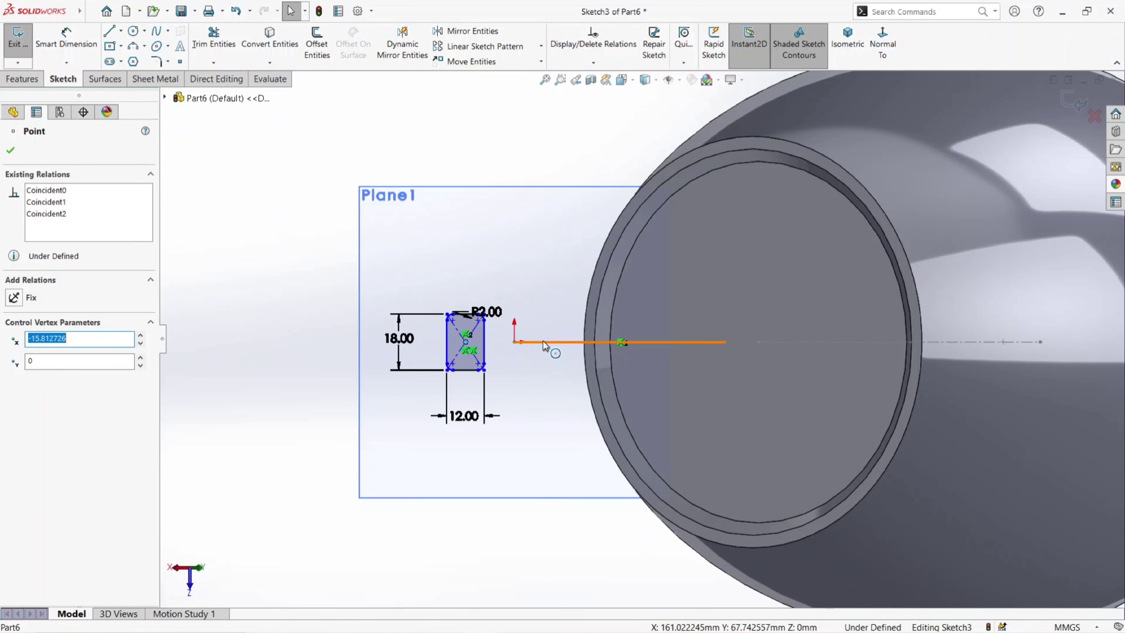
{"action": "left_click", "coordinate": [558, 341], "text": "ctrl"}
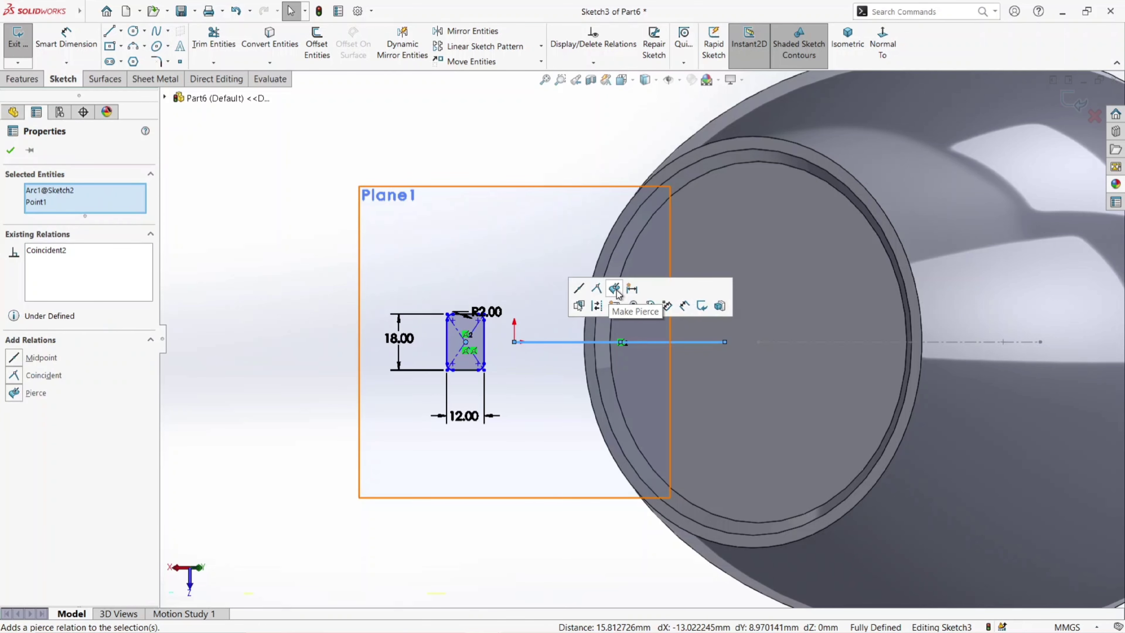
{"action": "left_click", "coordinate": [614, 289]}
{"action": "left_click", "coordinate": [11, 152]}
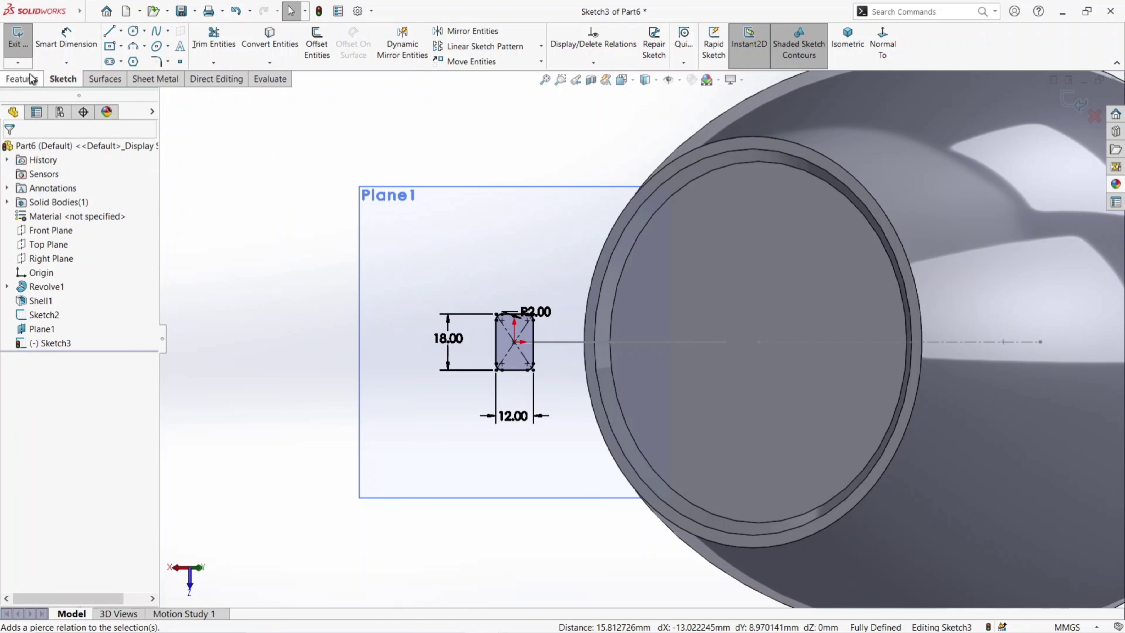
{"action": "left_click", "coordinate": [17, 38]}
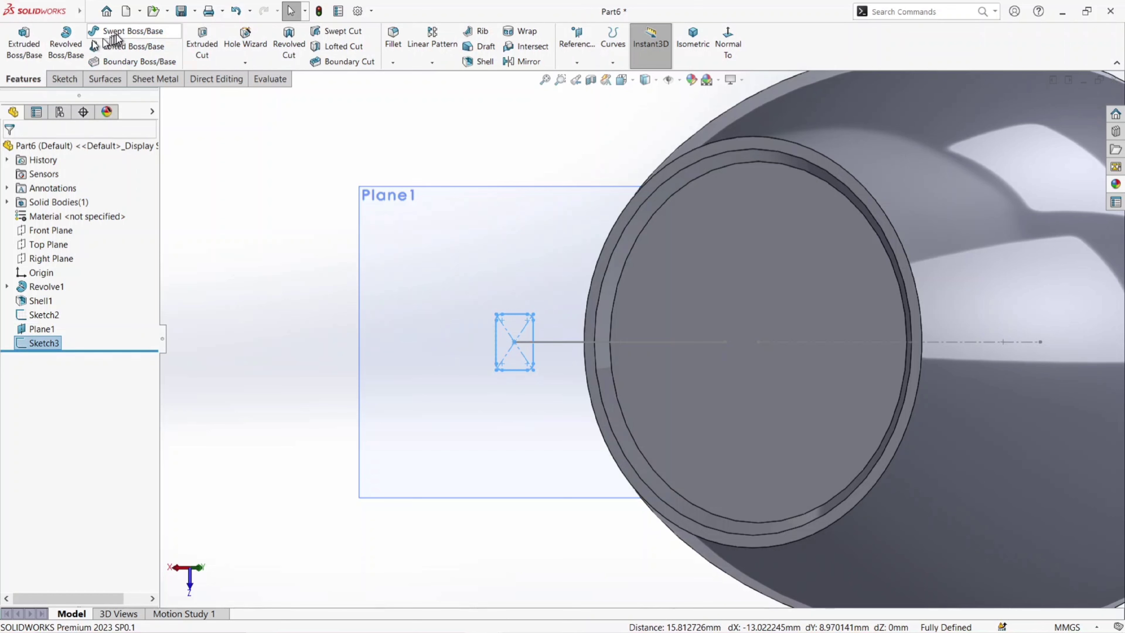
- Sweep the rounded rectangle along the handle path in both directions, with merged result and alignment to the end faces
{"action": "left_click", "coordinate": [119, 32]}
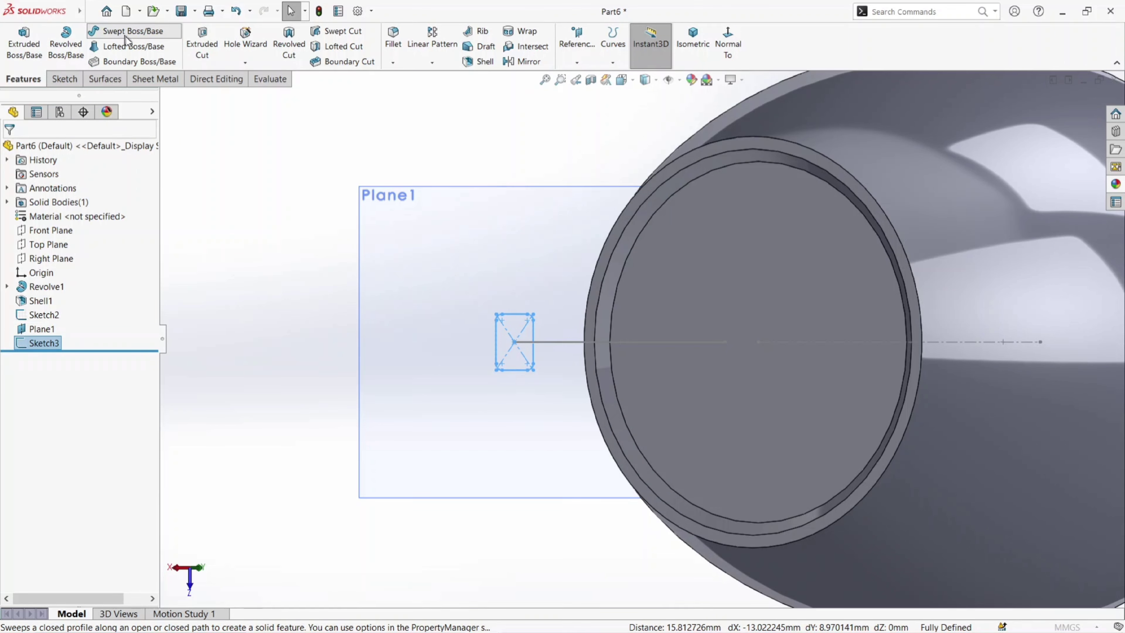
{"action": "scroll", "coordinate": [549, 361], "scroll_direction": "up", "scroll_amount": 2}
{"action": "mouse_move", "coordinate": [551, 361]}
{"action": "middle_mouse_down"}
{"action": "mouse_move", "coordinate": [668, 374]}
{"action": "mouse_move", "coordinate": [759, 239]}
{"action": "mouse_move", "coordinate": [754, 196]}
{"action": "mouse_move", "coordinate": [832, 198]}
{"action": "middle_mouse_up"}
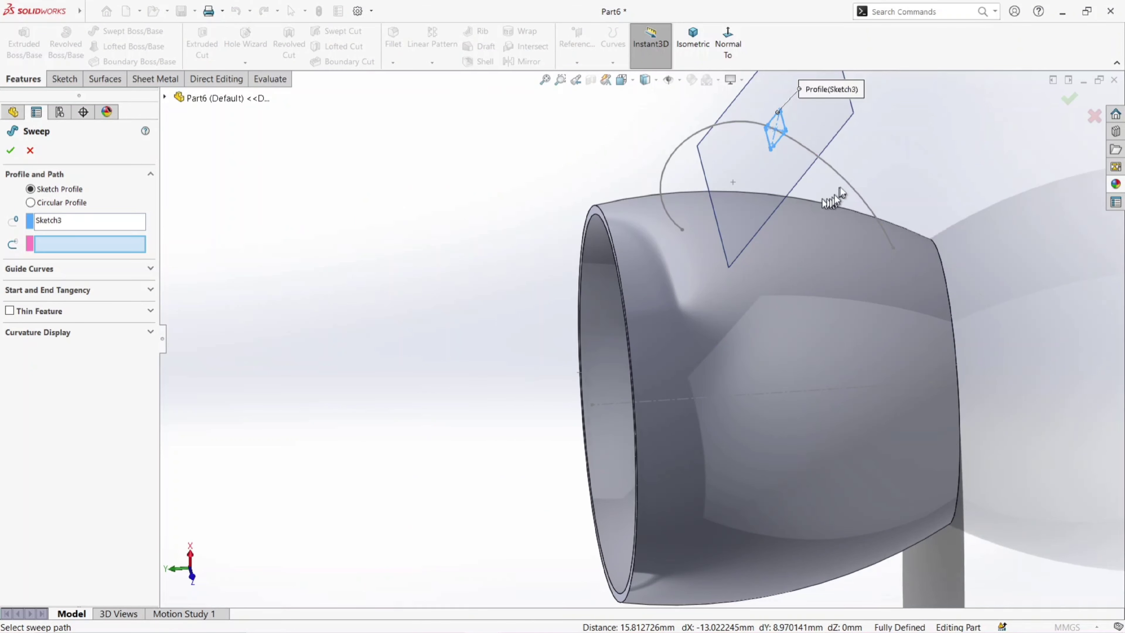
{"action": "left_click", "coordinate": [839, 180]}
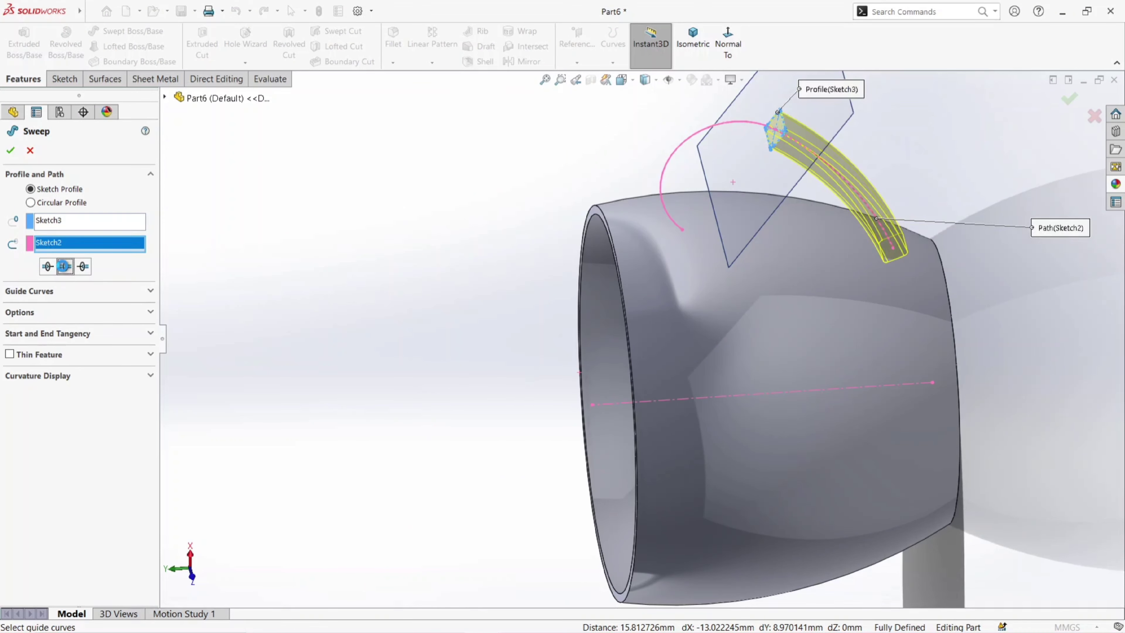
{"action": "left_click", "coordinate": [65, 266]}
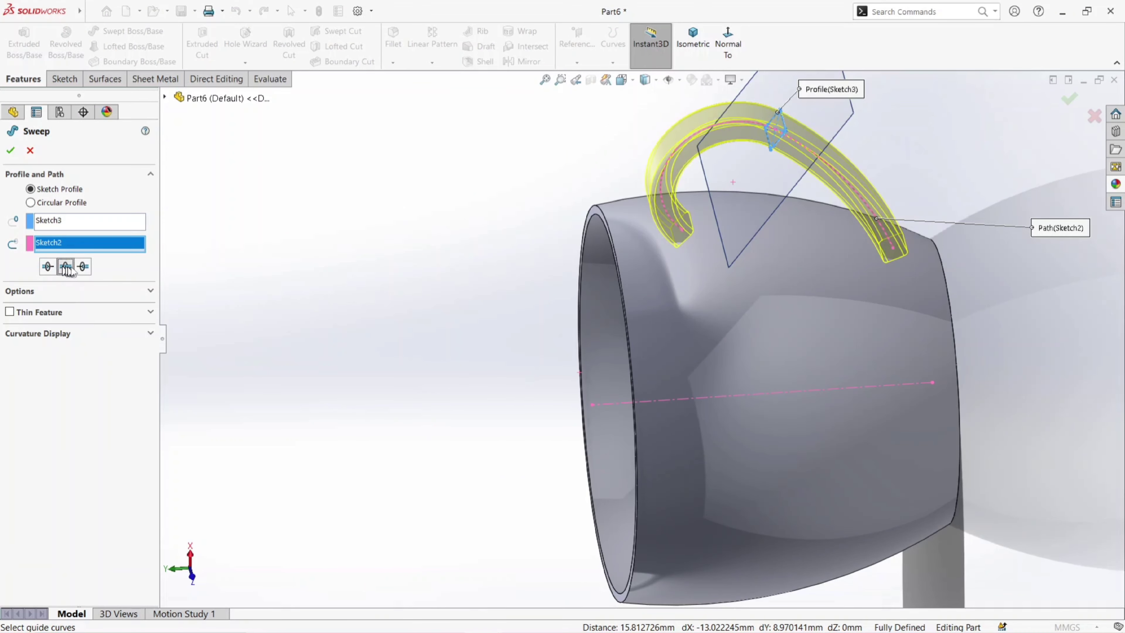
{"action": "left_click", "coordinate": [76, 298]}
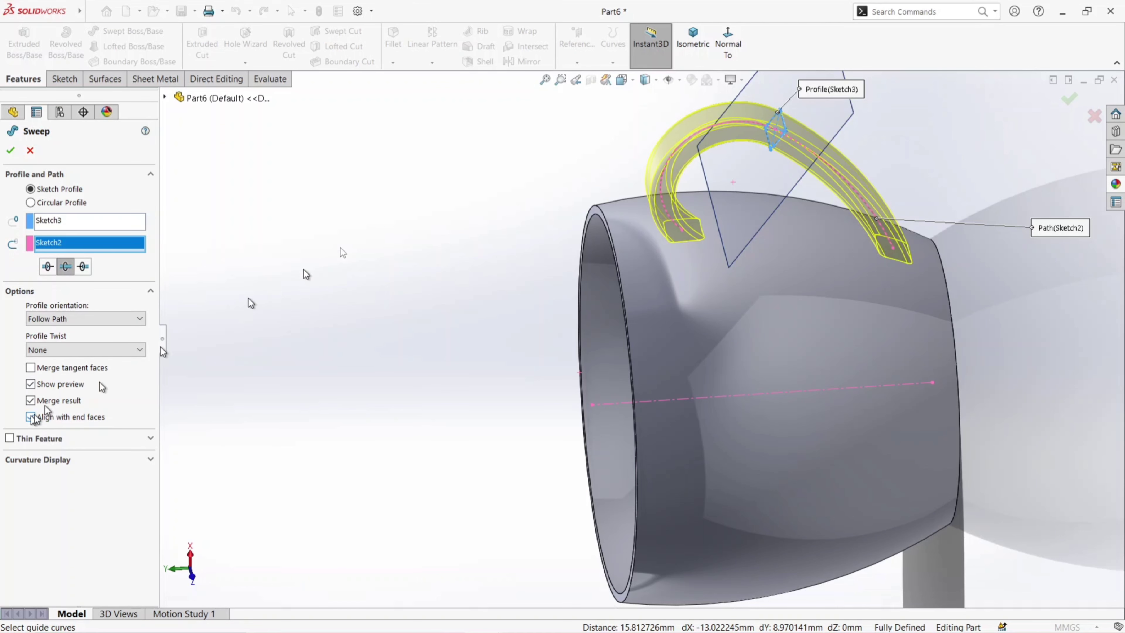
{"action": "left_click", "coordinate": [692, 40]}
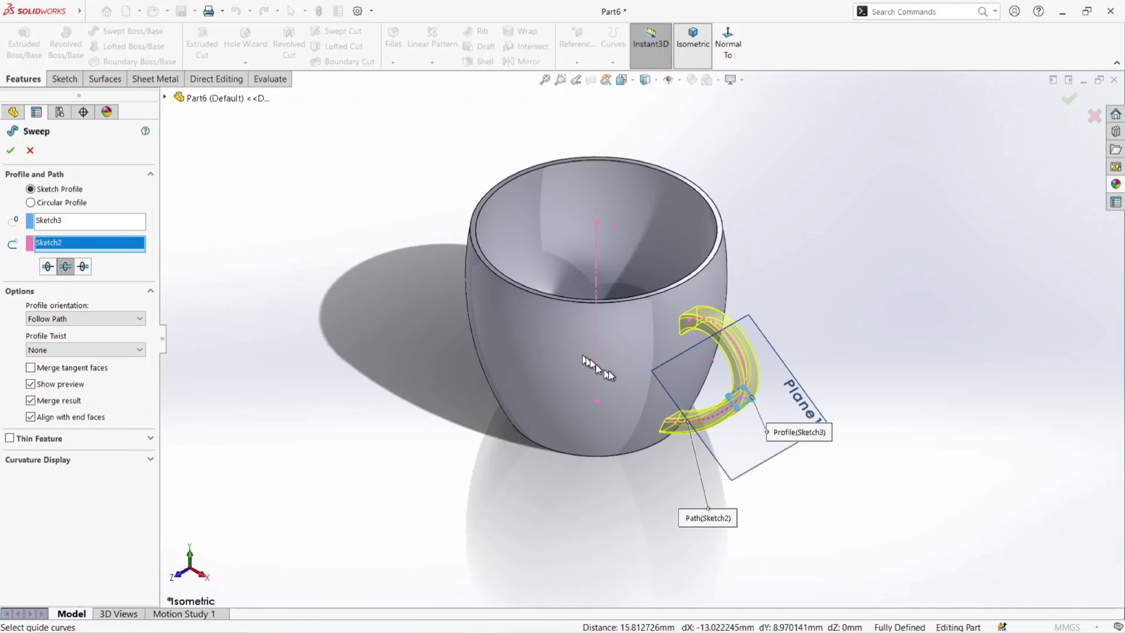
{"action": "scroll", "coordinate": [616, 374], "scroll_direction": "down", "scroll_amount": 3}
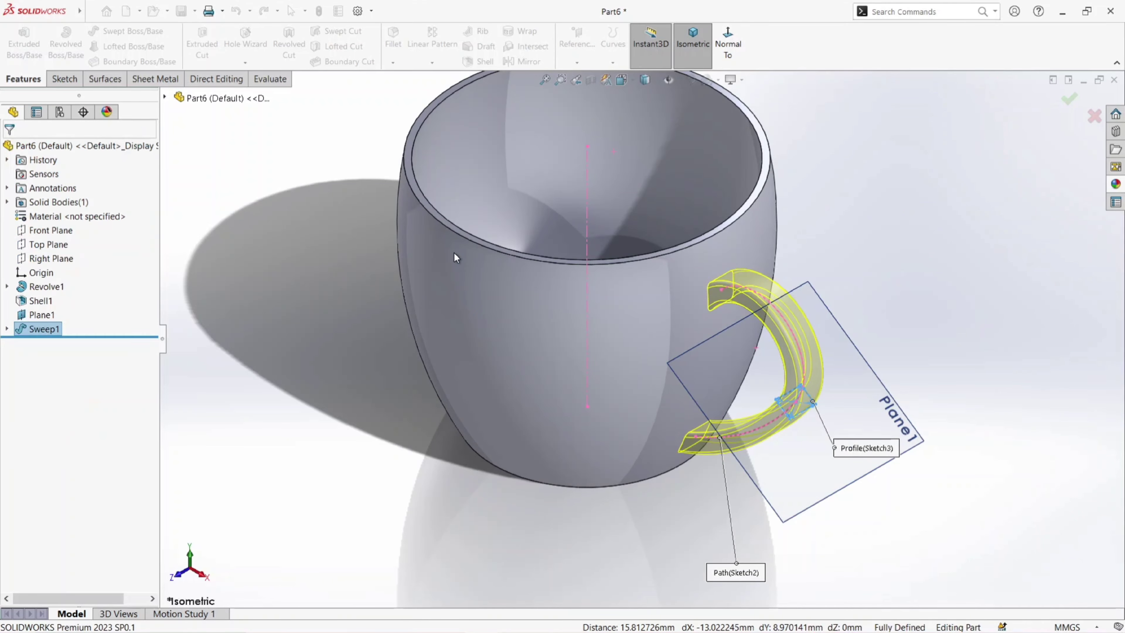
- Hide the reference plane that carries the handle profile
{"action": "left_click", "coordinate": [914, 280]}
{"action": "left_click", "coordinate": [846, 403]}
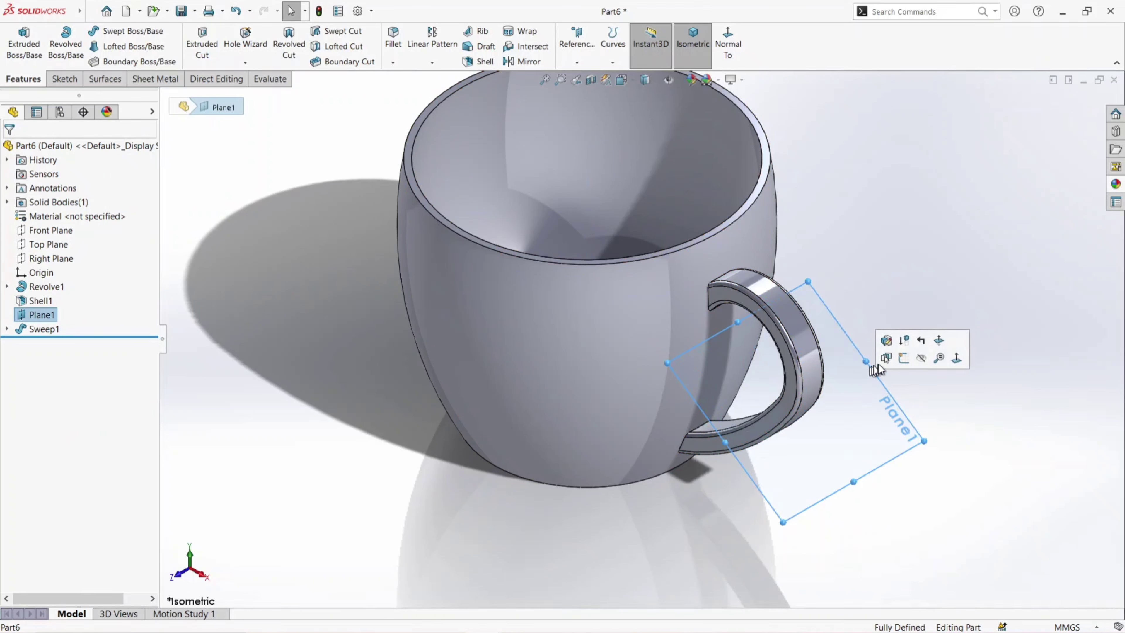
{"action": "left_click", "coordinate": [921, 360]}
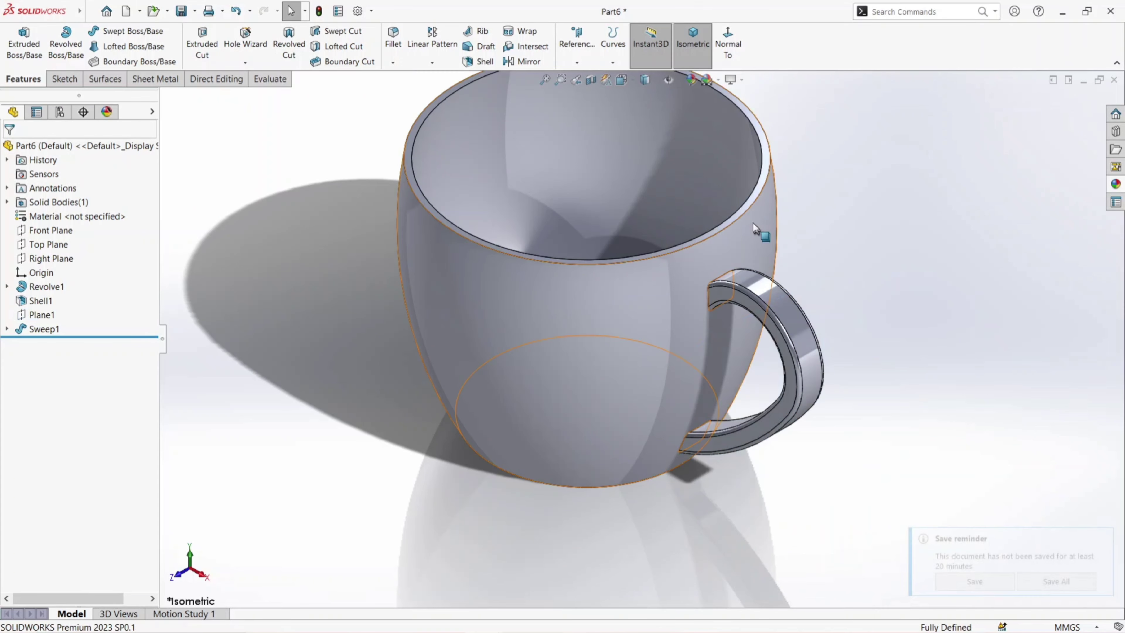
{"action": "left_click", "coordinate": [694, 81]}
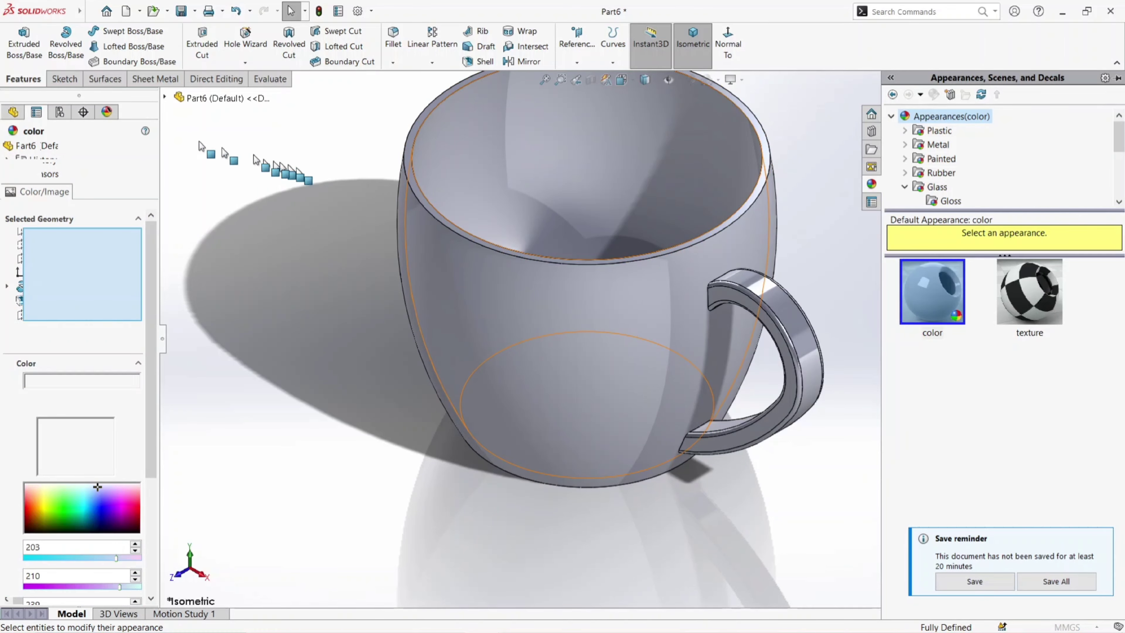
{"action": "left_click", "coordinate": [12, 149]}
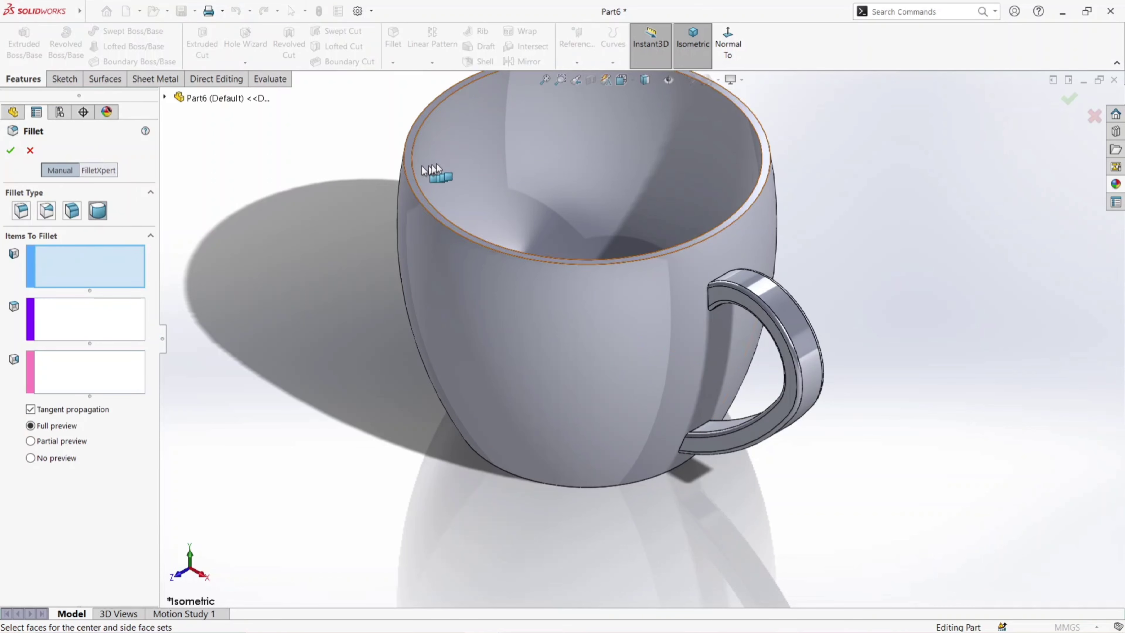
- Apply a full round fillet to the cup's rim, using the inner wall, top rim face and outer wall
{"action": "left_click", "coordinate": [443, 153]}
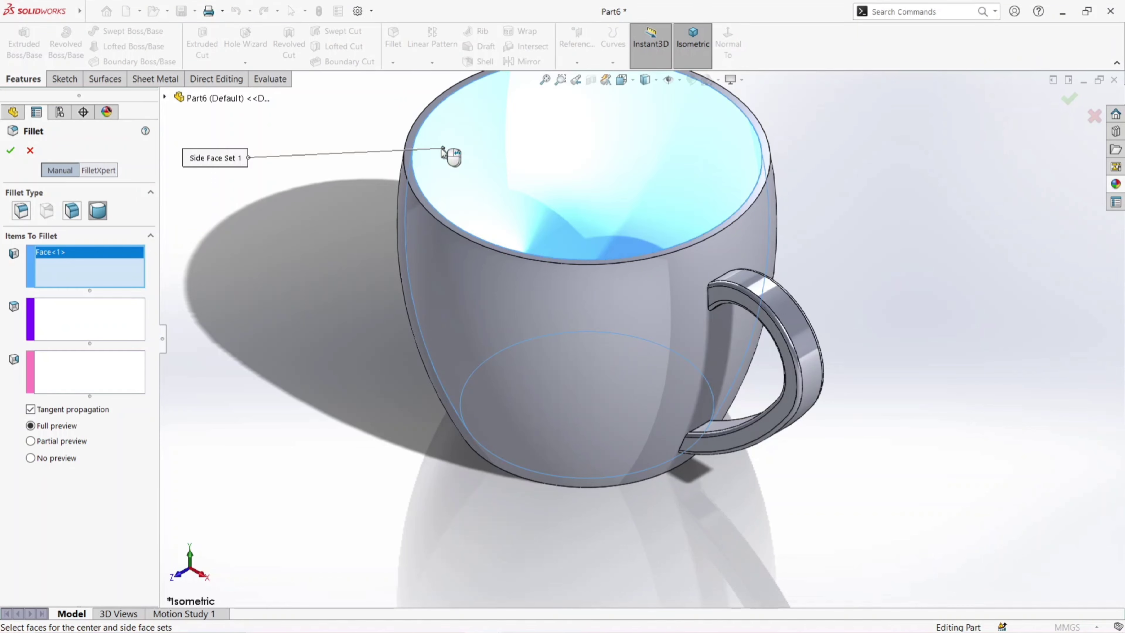
{"action": "left_click", "coordinate": [75, 315]}
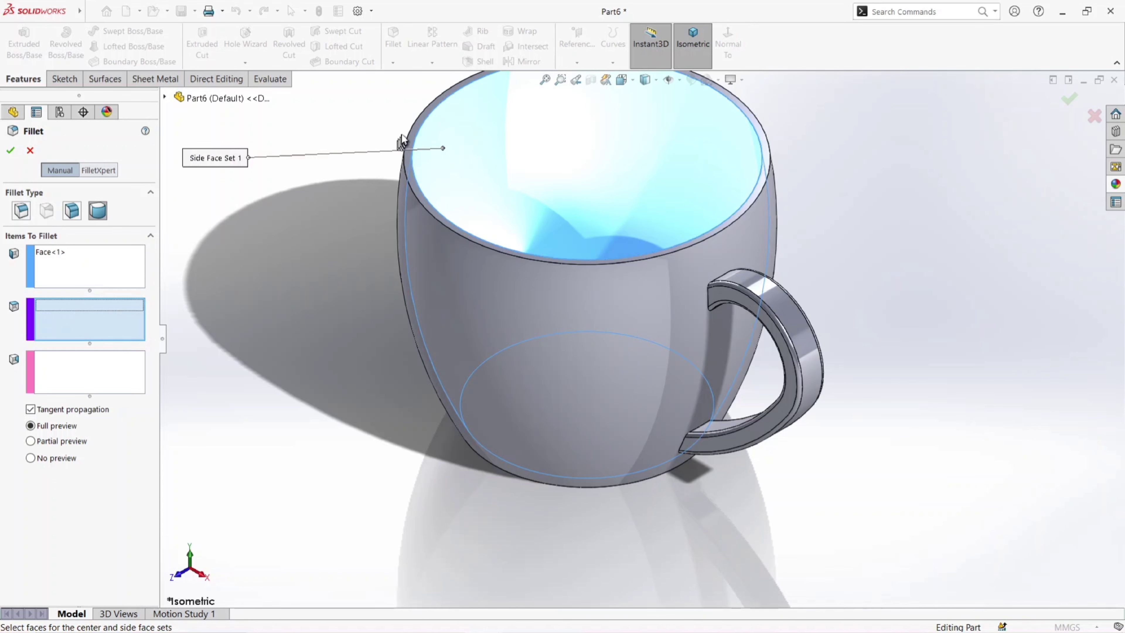
{"action": "left_click", "coordinate": [405, 144]}
{"action": "middle_click_drag", "start_coordinate": [377, 252], "coordinate": [320, 289]}
{"action": "left_click", "coordinate": [64, 364]}
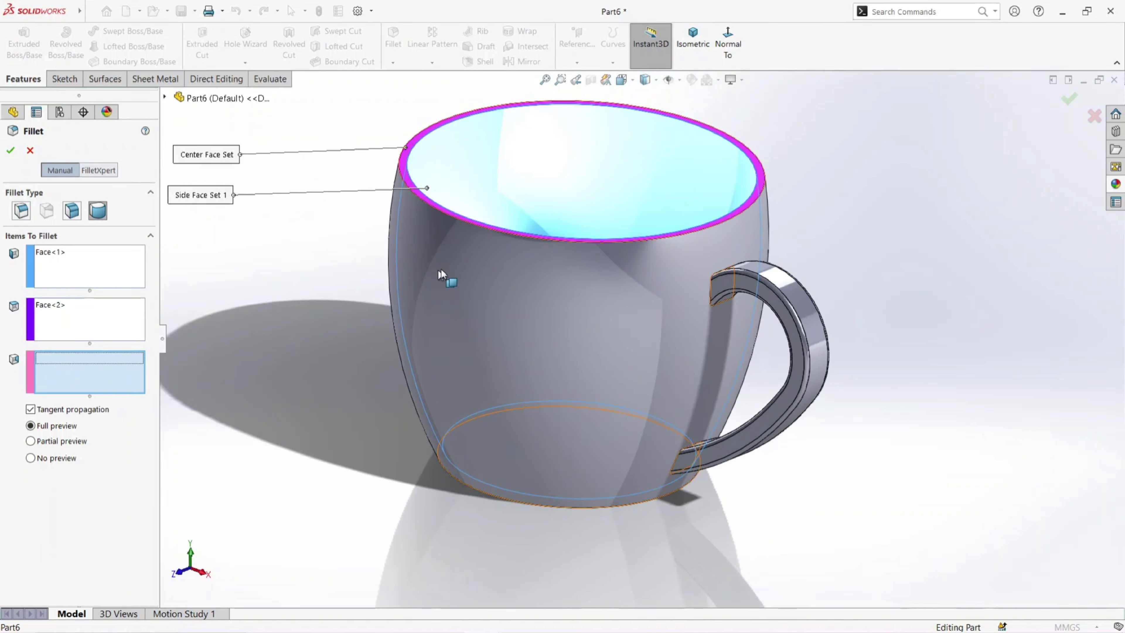
{"action": "left_click", "coordinate": [455, 262]}
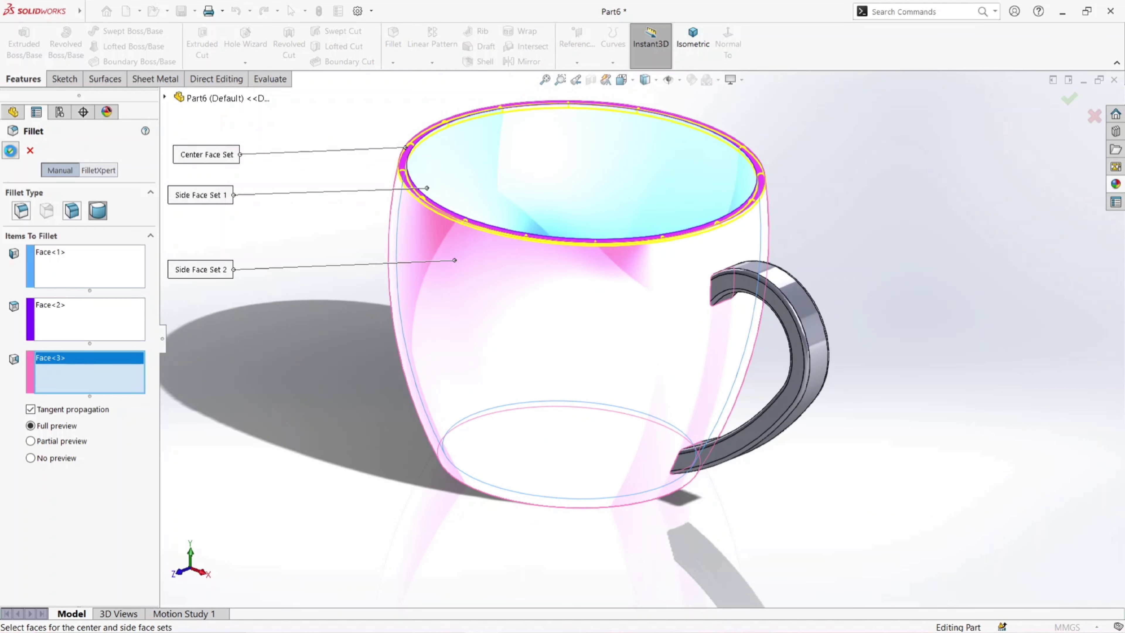
{"action": "left_click", "coordinate": [10, 149]}
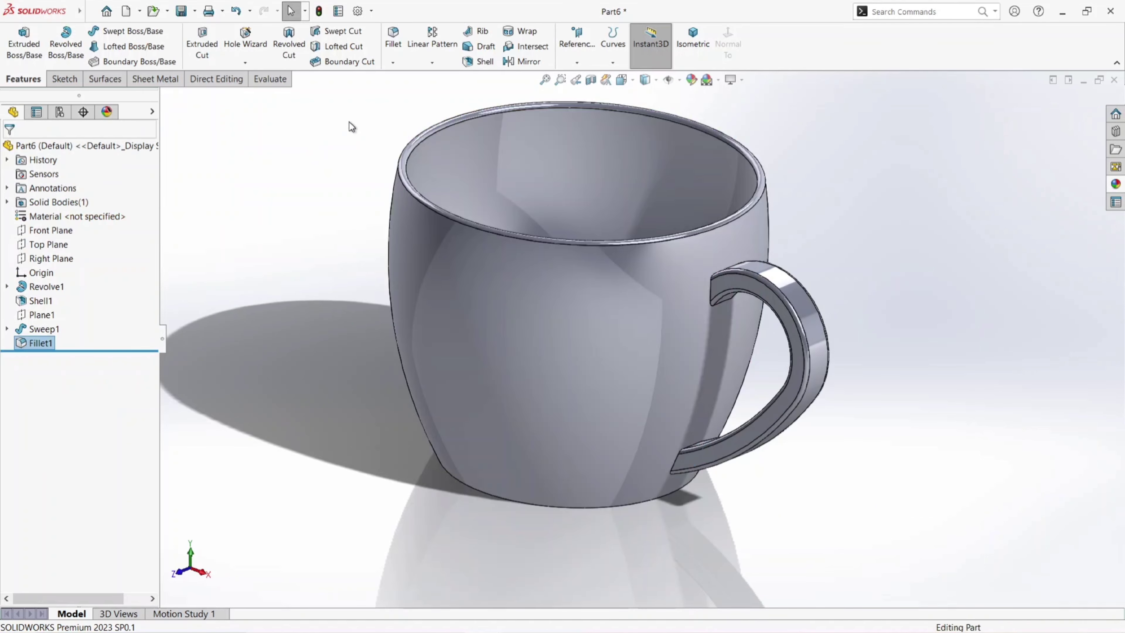
- Color the whole part green using the standard color swatches
{"action": "middle_click_drag", "start_coordinate": [478, 230], "coordinate": [551, 206]}
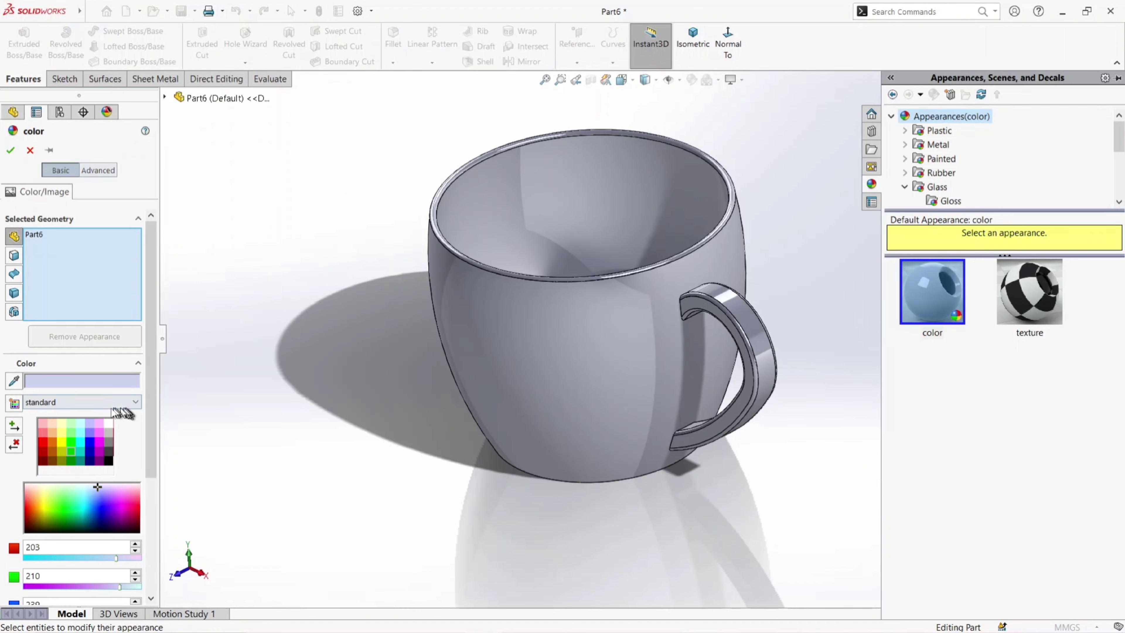
{"action": "left_click", "coordinate": [90, 462]}
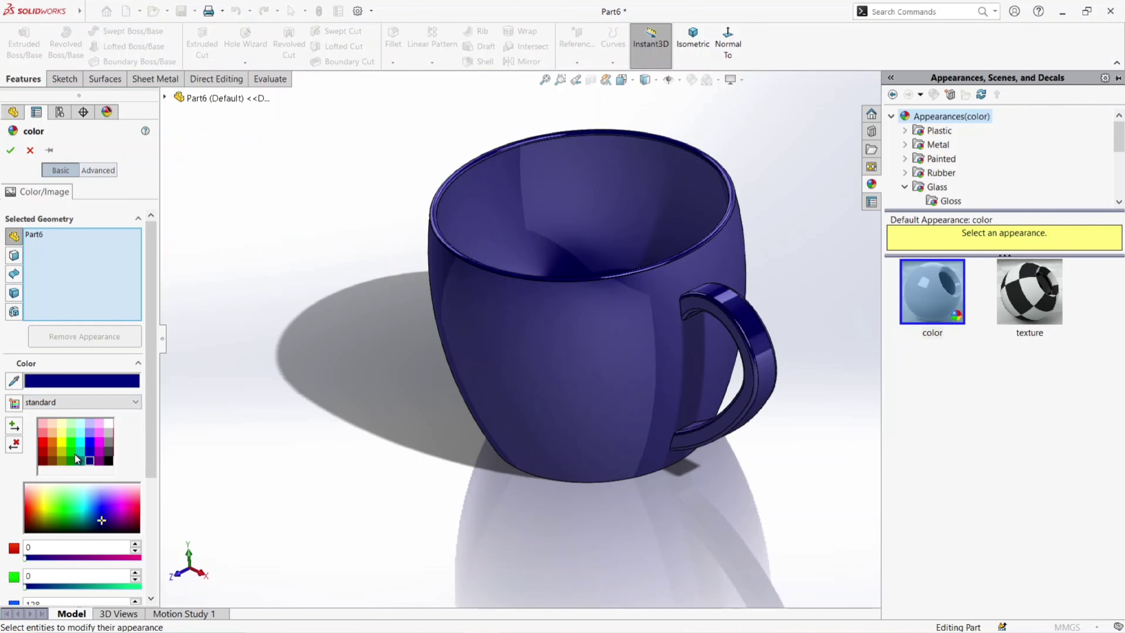
{"action": "left_click", "coordinate": [81, 451]}
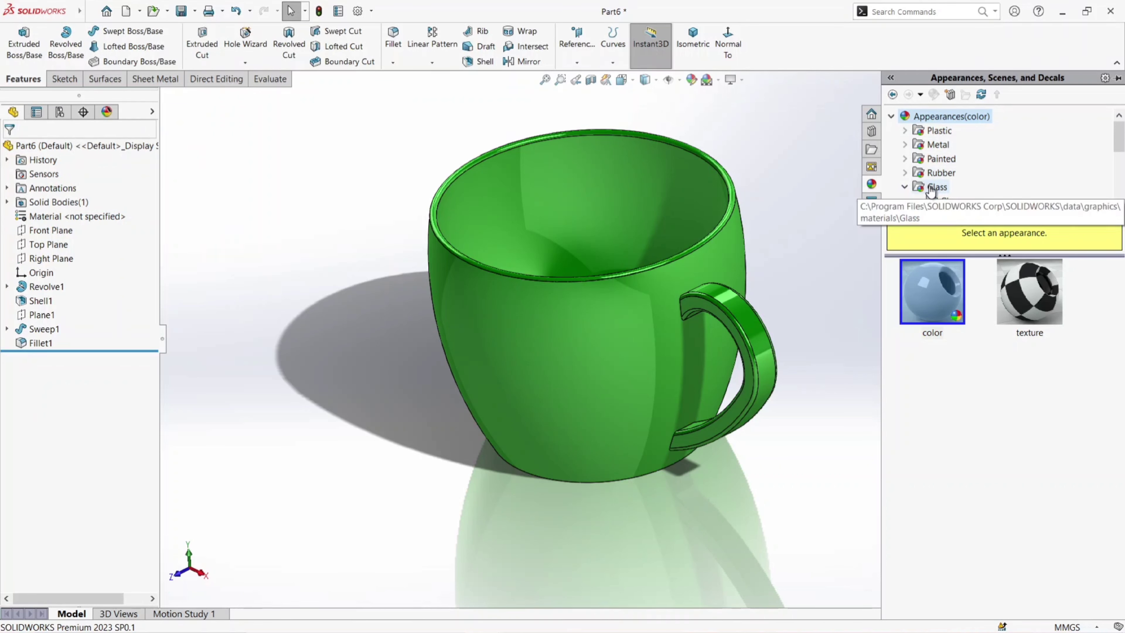
- Apply the glass fiber appearance from the textured glass category to the whole cup
{"action": "scroll", "coordinate": [917, 189], "scroll_direction": "down", "scroll_amount": 1}
{"action": "left_click", "coordinate": [950, 161]}
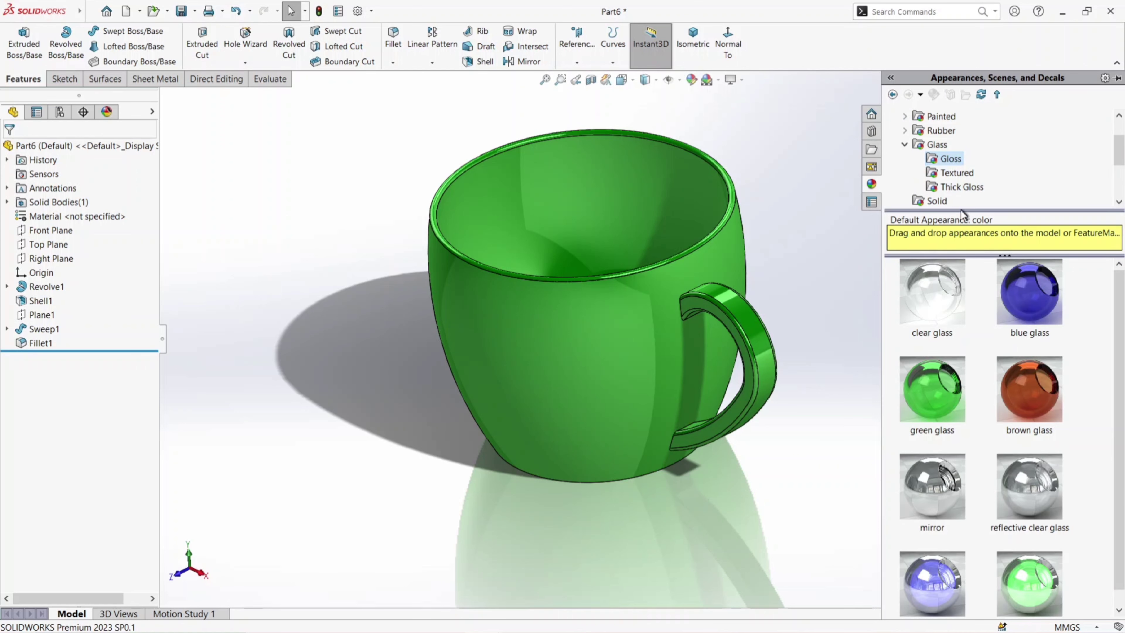
{"action": "left_click", "coordinate": [953, 173]}
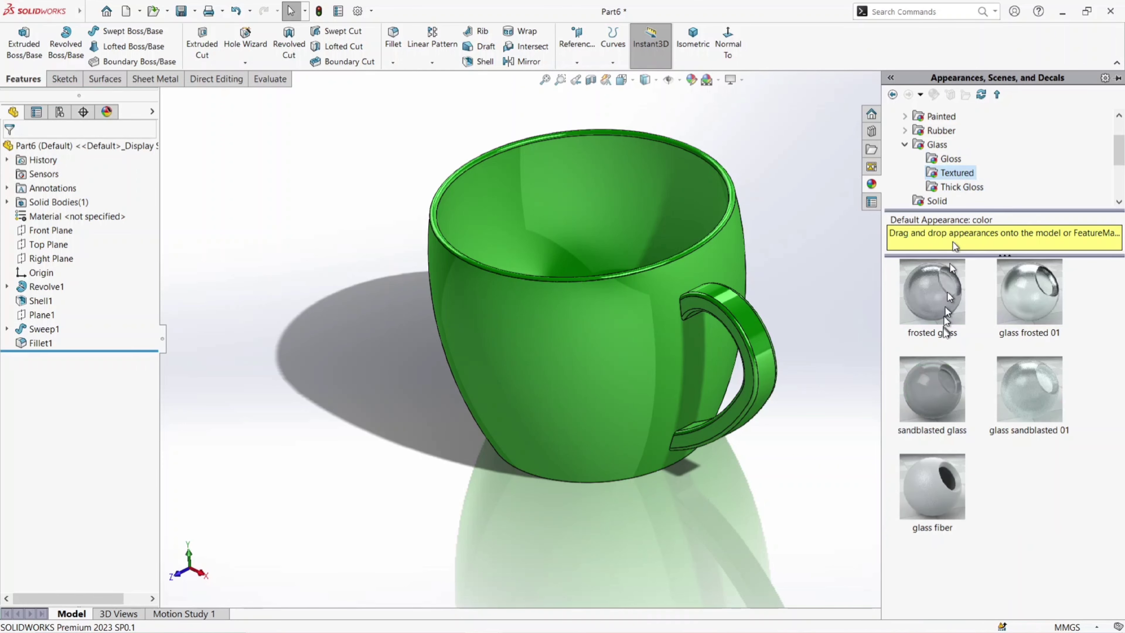
{"action": "left_click_drag", "start_coordinate": [953, 460], "coordinate": [745, 293]}
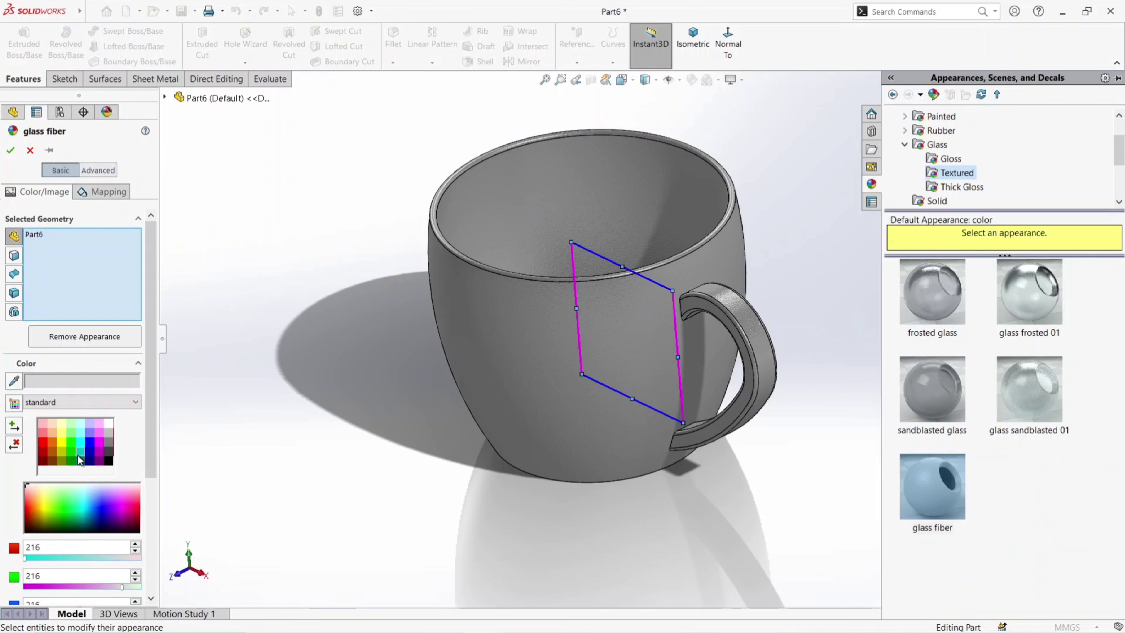
- Recolor the glass fiber appearance green (red 0, green 192) using the standard color swatches
{"action": "left_click", "coordinate": [78, 453]}
{"action": "left_click", "coordinate": [70, 453]}
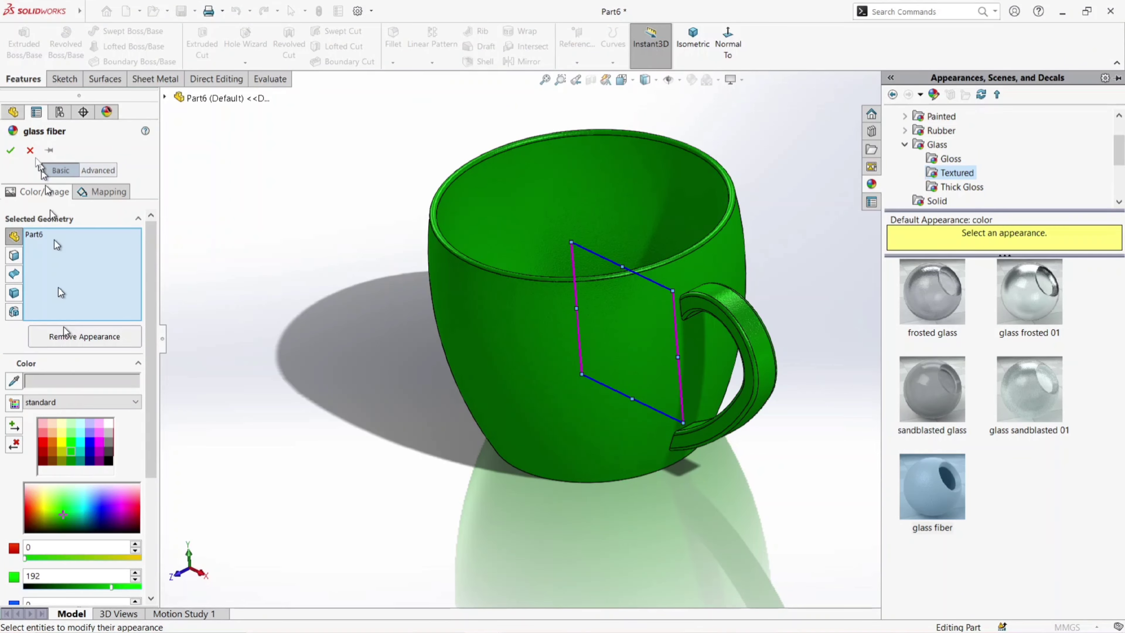
{"action": "left_click", "coordinate": [10, 151]}
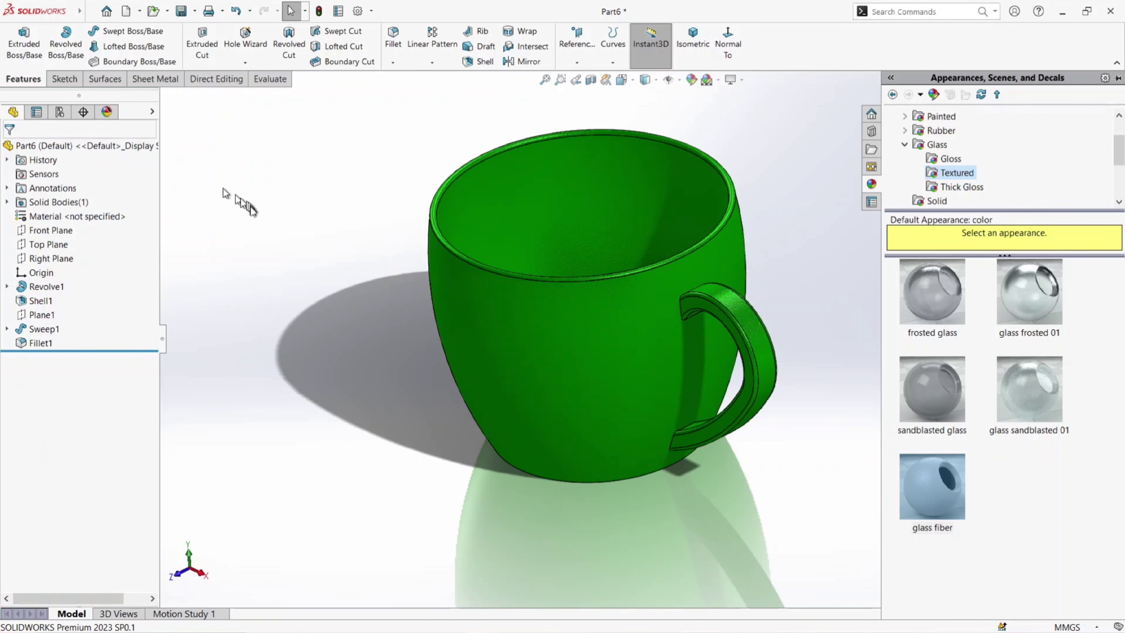
- Change the scene to a plain white background and view the finished cup from several angles
{"action": "middle_click_drag", "start_coordinate": [640, 155], "coordinate": [668, 244]}
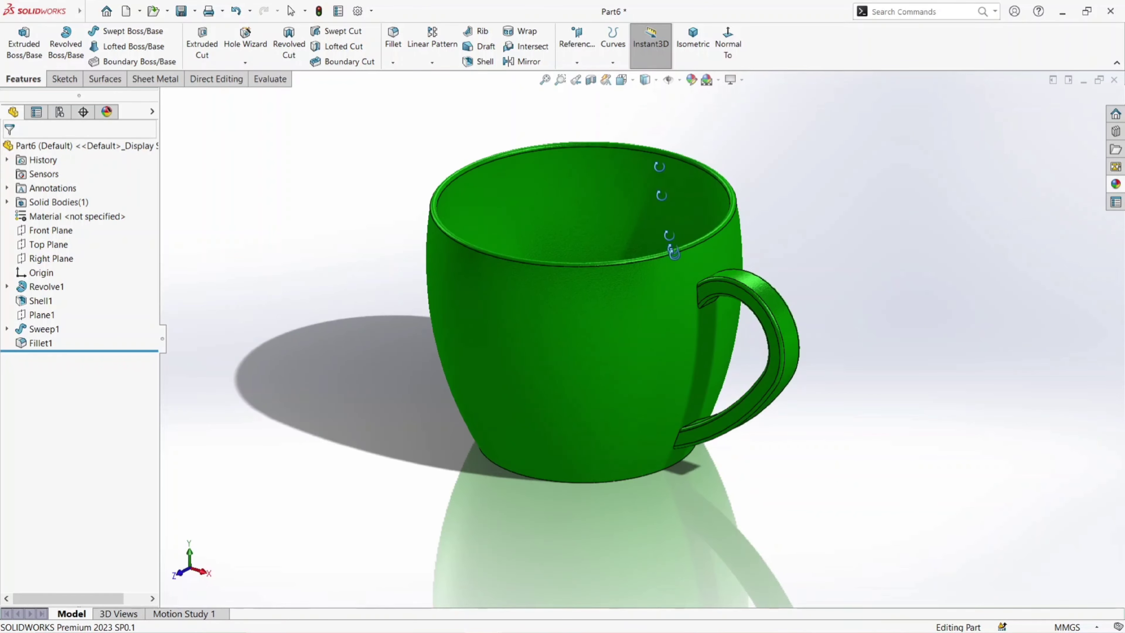
{"action": "left_click", "coordinate": [720, 80]}
{"action": "left_click", "coordinate": [723, 109]}
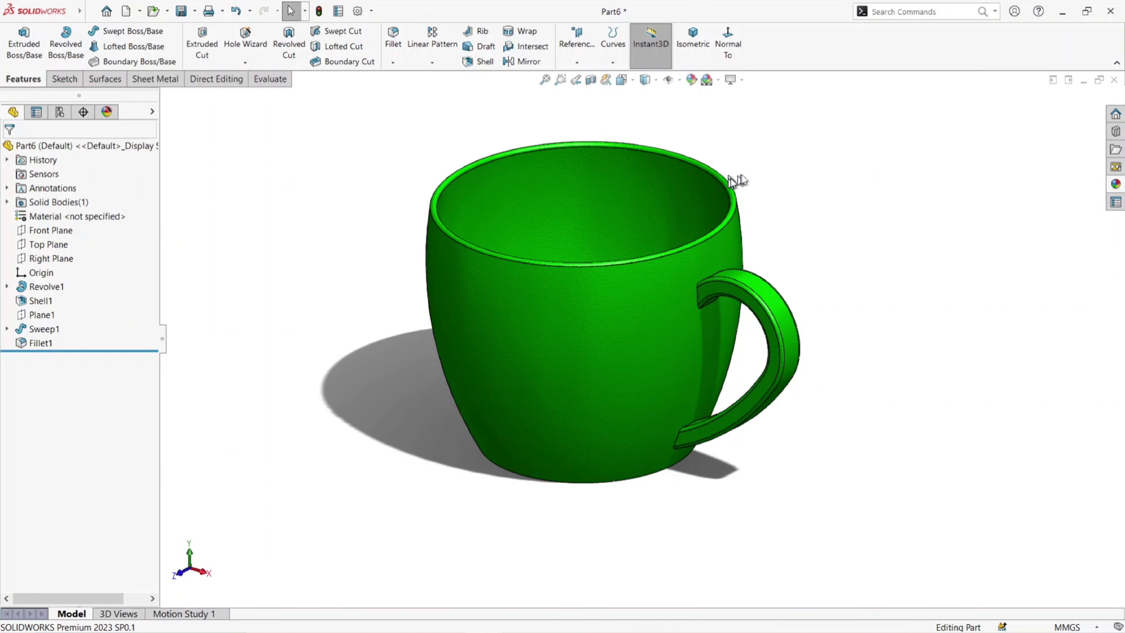
{"action": "middle_click_drag", "start_coordinate": [759, 195], "coordinate": [734, 178]}
{"action": "scroll", "coordinate": [734, 178], "scroll_direction": "up", "scroll_amount": 2}
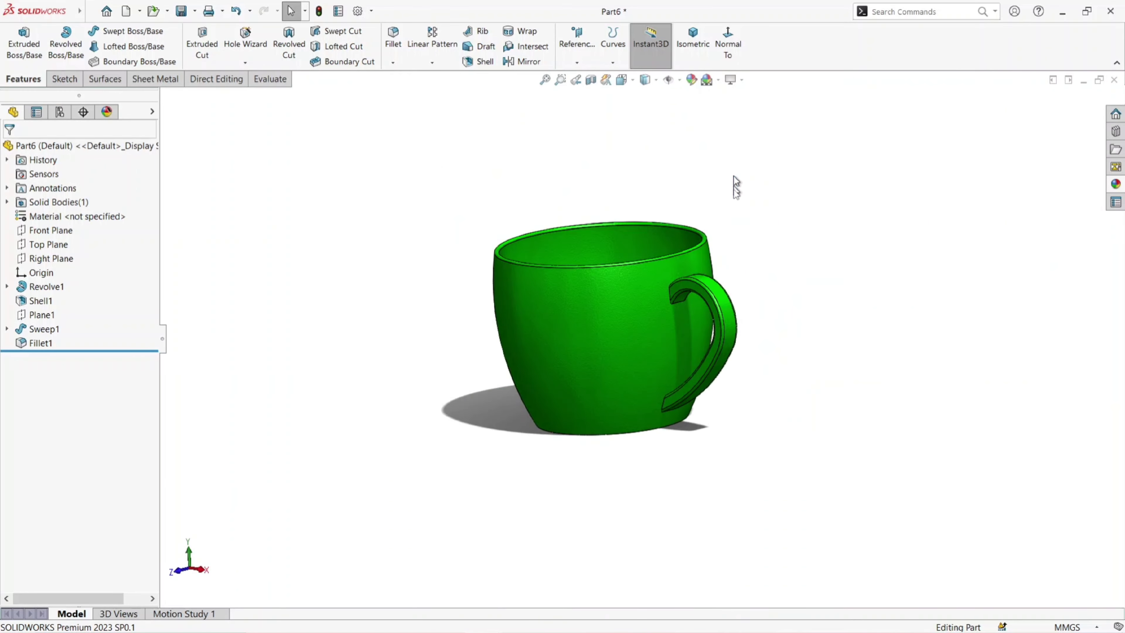
{"action": "mouse_move", "coordinate": [658, 309]}
{"action": "middle_mouse_down"}
{"action": "mouse_move", "coordinate": [683, 410]}
{"action": "mouse_move", "coordinate": [673, 458]}
{"action": "mouse_move", "coordinate": [565, 196]}
{"action": "mouse_move", "coordinate": [522, 289]}
{"action": "mouse_move", "coordinate": [638, 394]}
{"action": "mouse_move", "coordinate": [632, 294]}
{"action": "mouse_move", "coordinate": [619, 405]}
{"action": "mouse_move", "coordinate": [603, 339]}
{"action": "mouse_move", "coordinate": [603, 372]}
{"action": "mouse_move", "coordinate": [662, 401]}
{"action": "mouse_move", "coordinate": [648, 377]}
{"action": "mouse_move", "coordinate": [651, 297]}
{"action": "middle_mouse_up"}
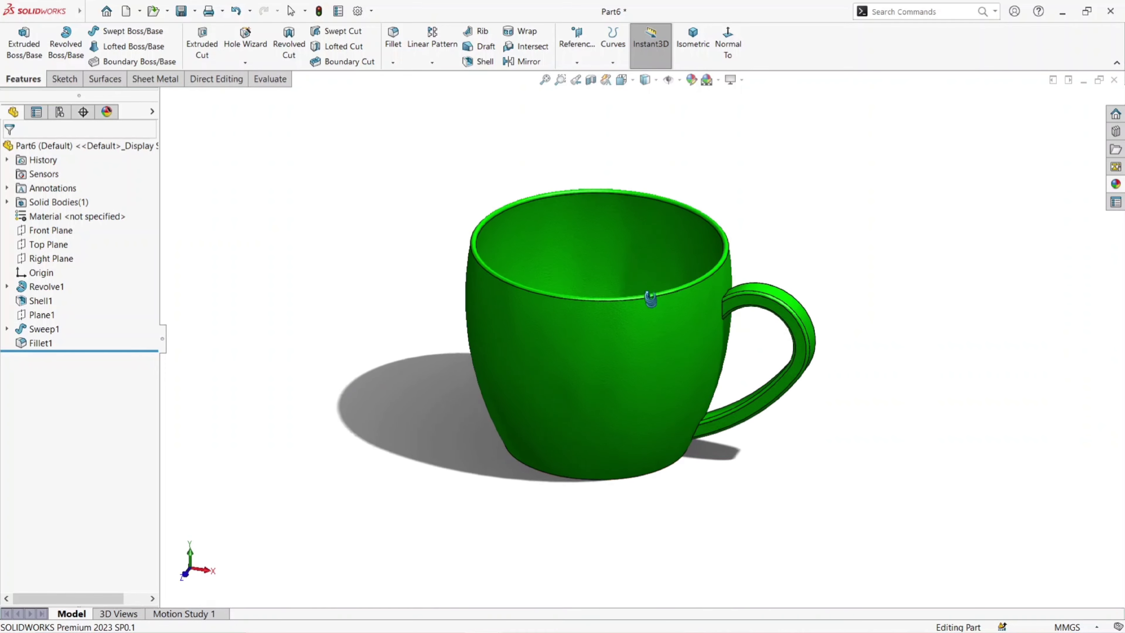